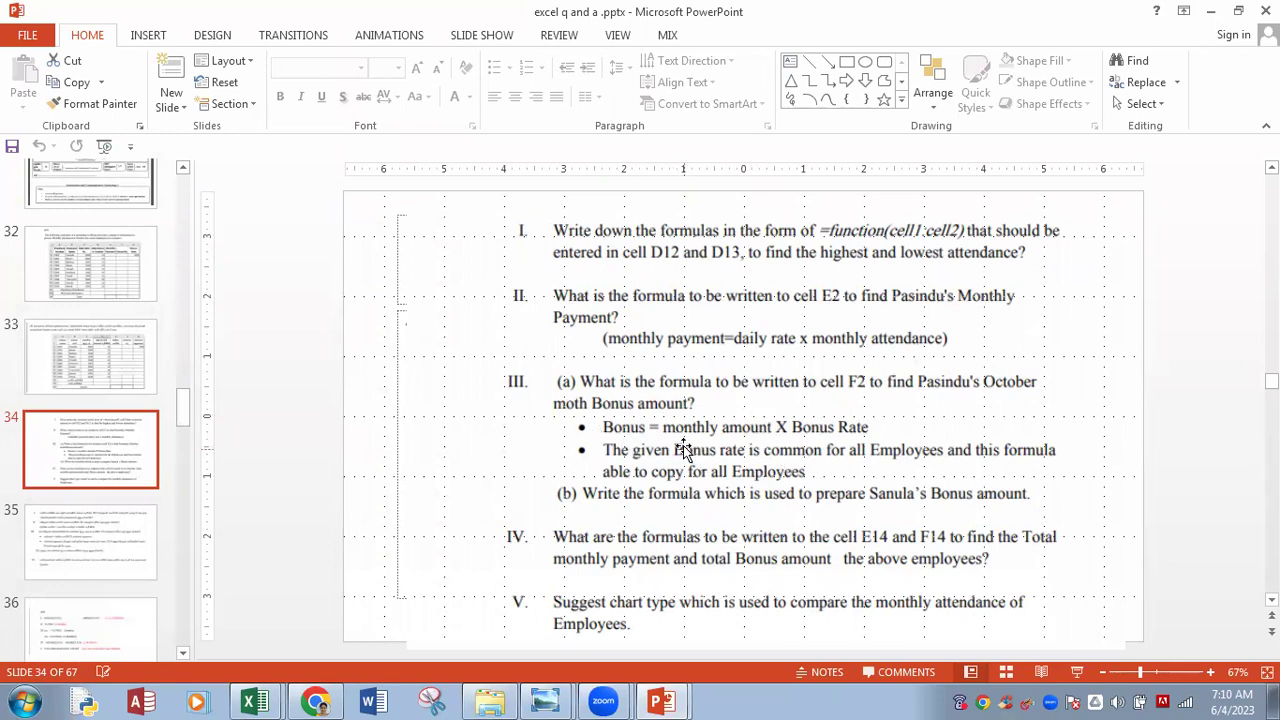
# Step: Look through the slides from the Sinhala question page on slide 35 to the operator precedence table on slide 41
pyautogui.click(44, 562)
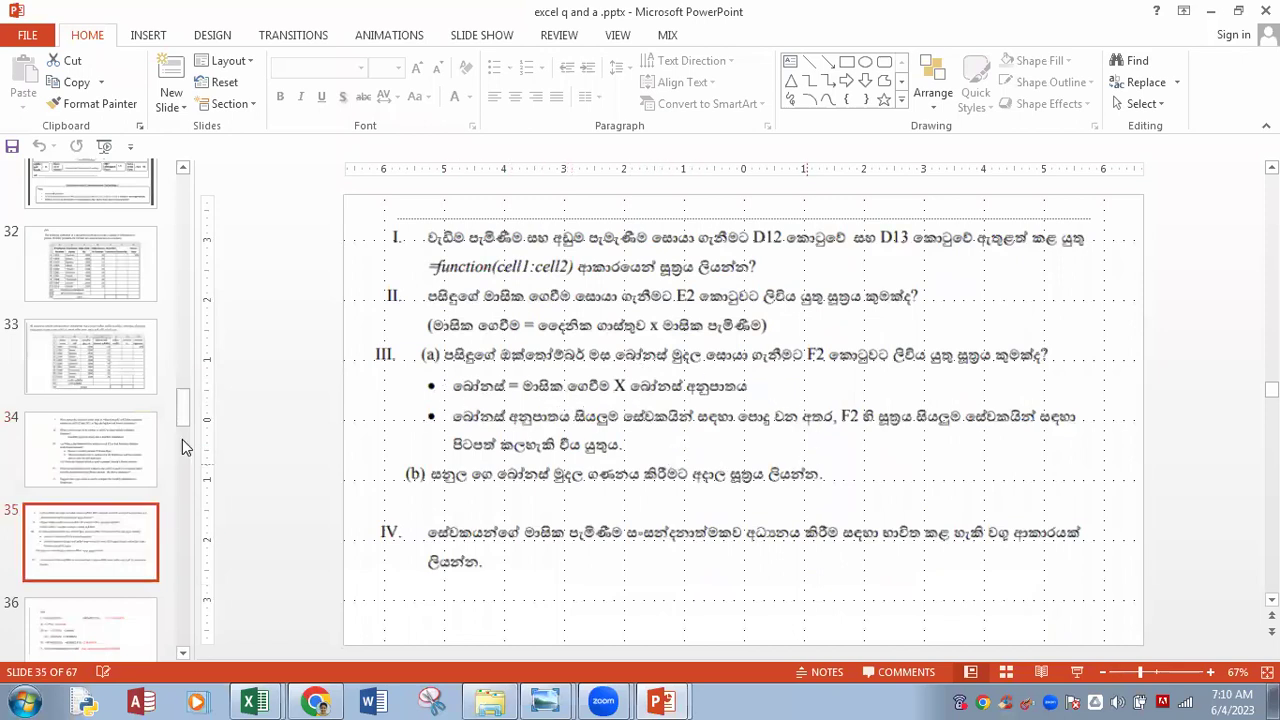
pyautogui.scroll(-3, 79, 420)
pyautogui.scroll(-1, 79, 420)
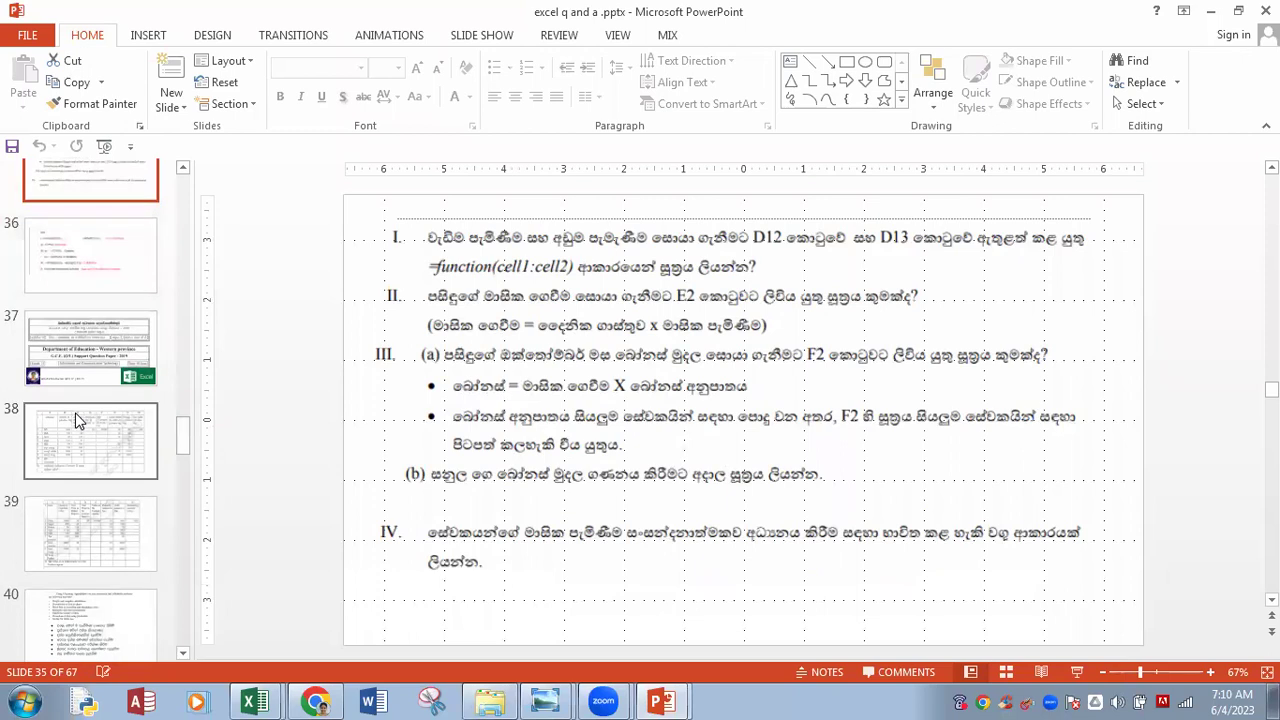
pyautogui.click(66, 408)
pyautogui.click(88, 320)
pyautogui.scroll(-2, 60, 420)
pyautogui.scroll(-2, 60, 420)
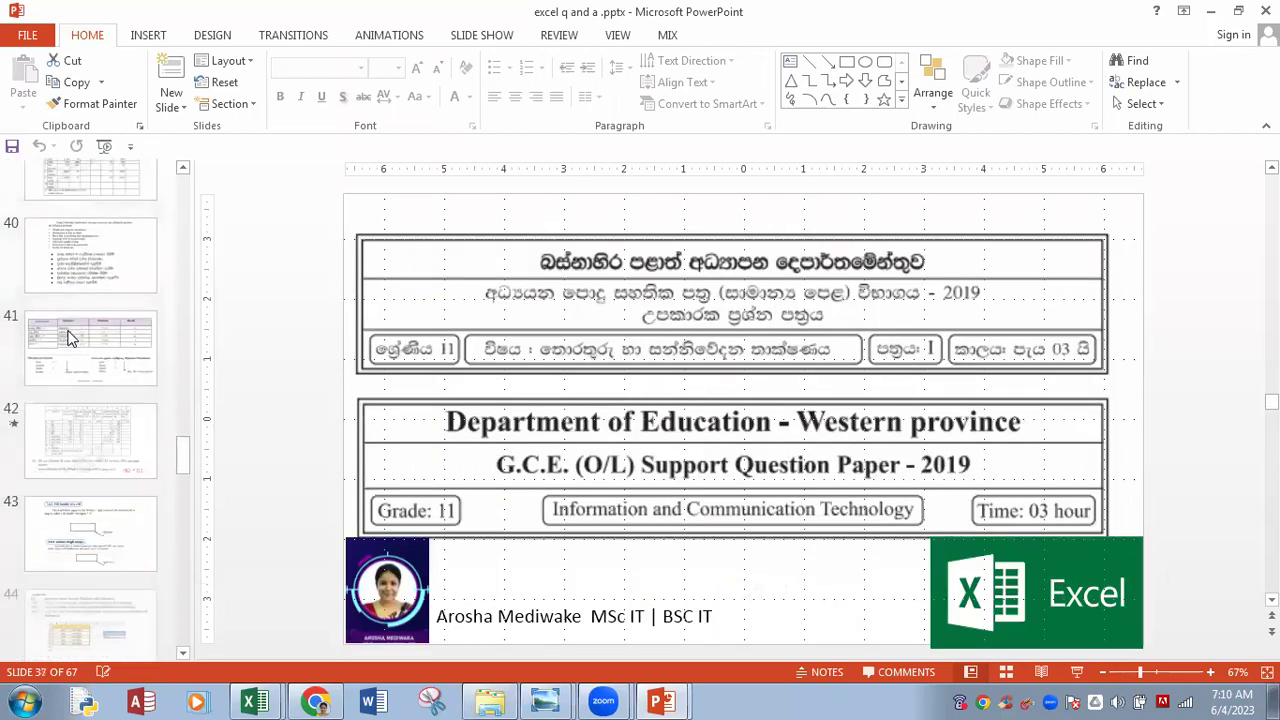
pyautogui.click(82, 250)
pyautogui.click(66, 362)
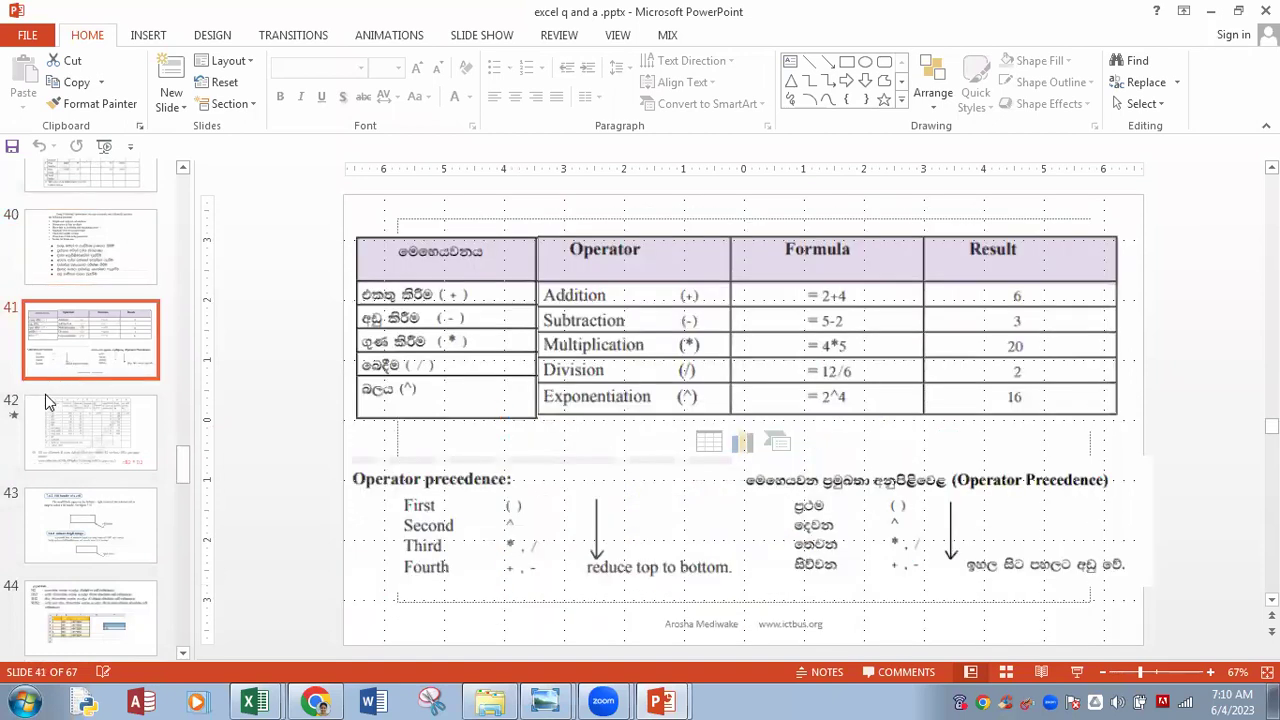
# Step: Browse to the end of the deck and review the keyboard navigation slide and the exam questions on slides 63 to 66
pyautogui.scroll(-4, 68, 400)
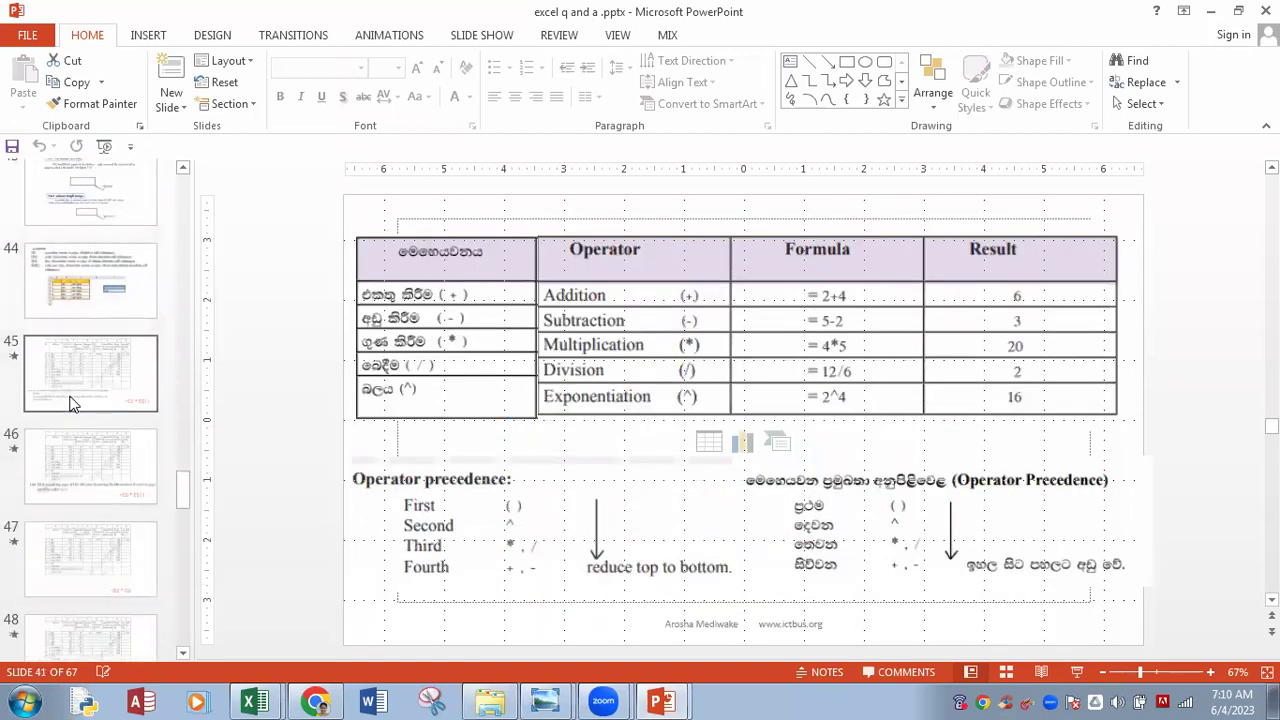
pyautogui.scroll(-2, 77, 515)
pyautogui.scroll(-4, 77, 512)
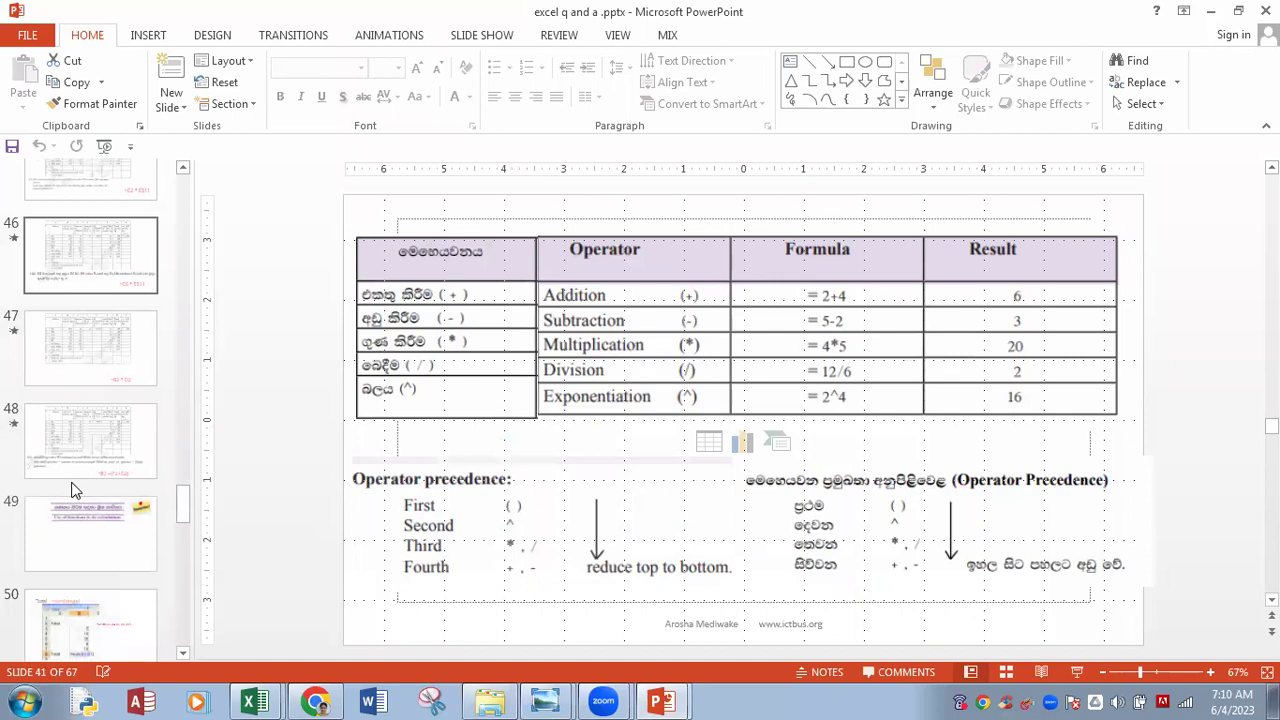
pyautogui.scroll(-9, 75, 508)
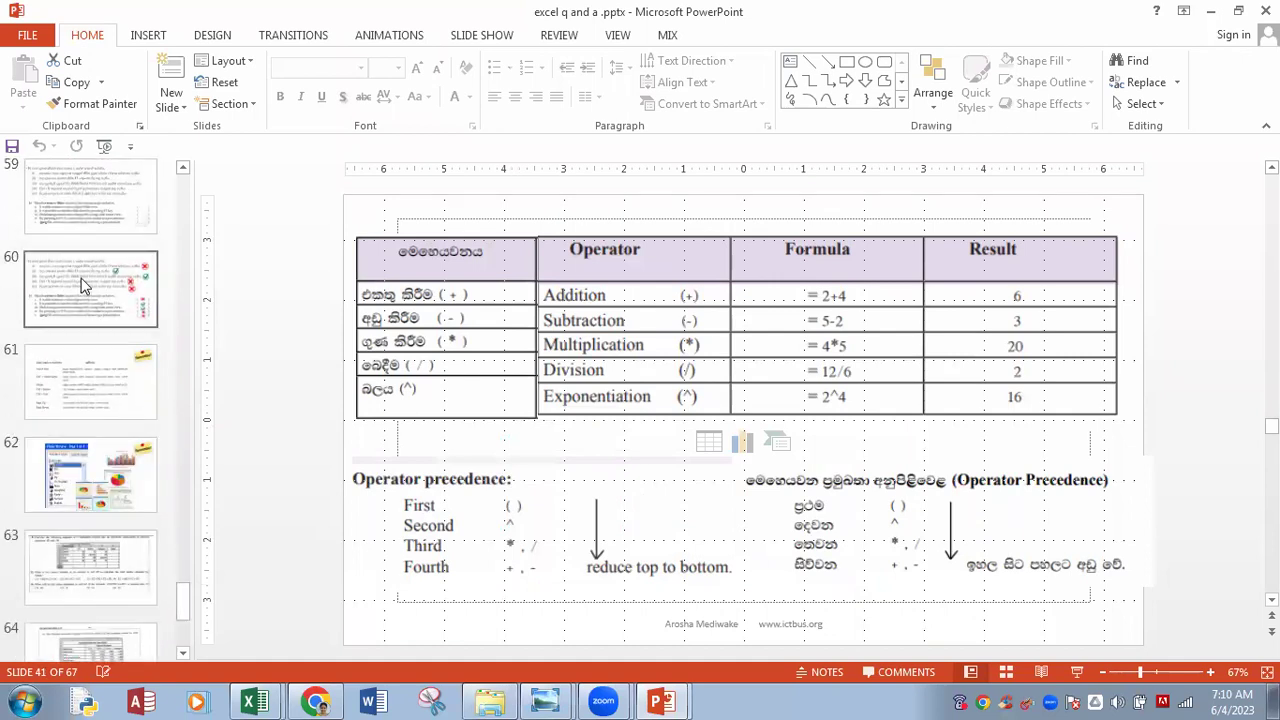
pyautogui.click(77, 415)
pyautogui.scroll(-2, 58, 500)
pyautogui.scroll(-2, 58, 500)
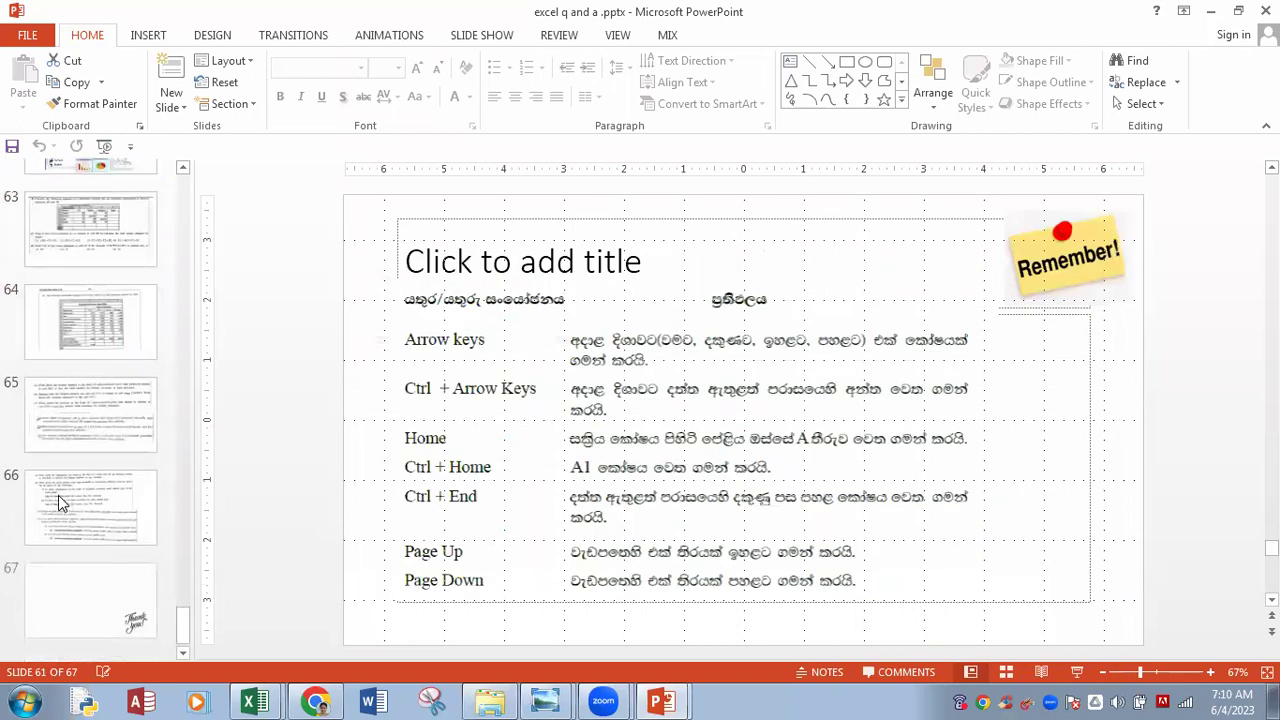
pyautogui.click(85, 418)
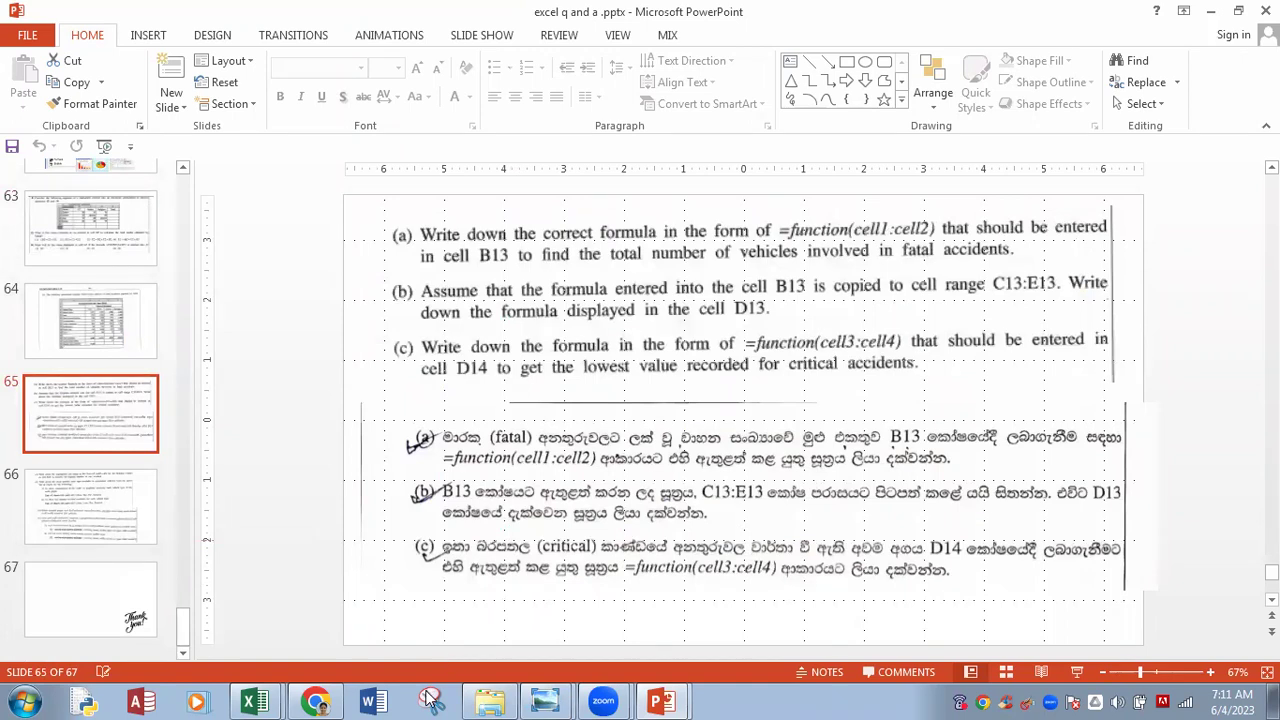
pyautogui.click(105, 530)
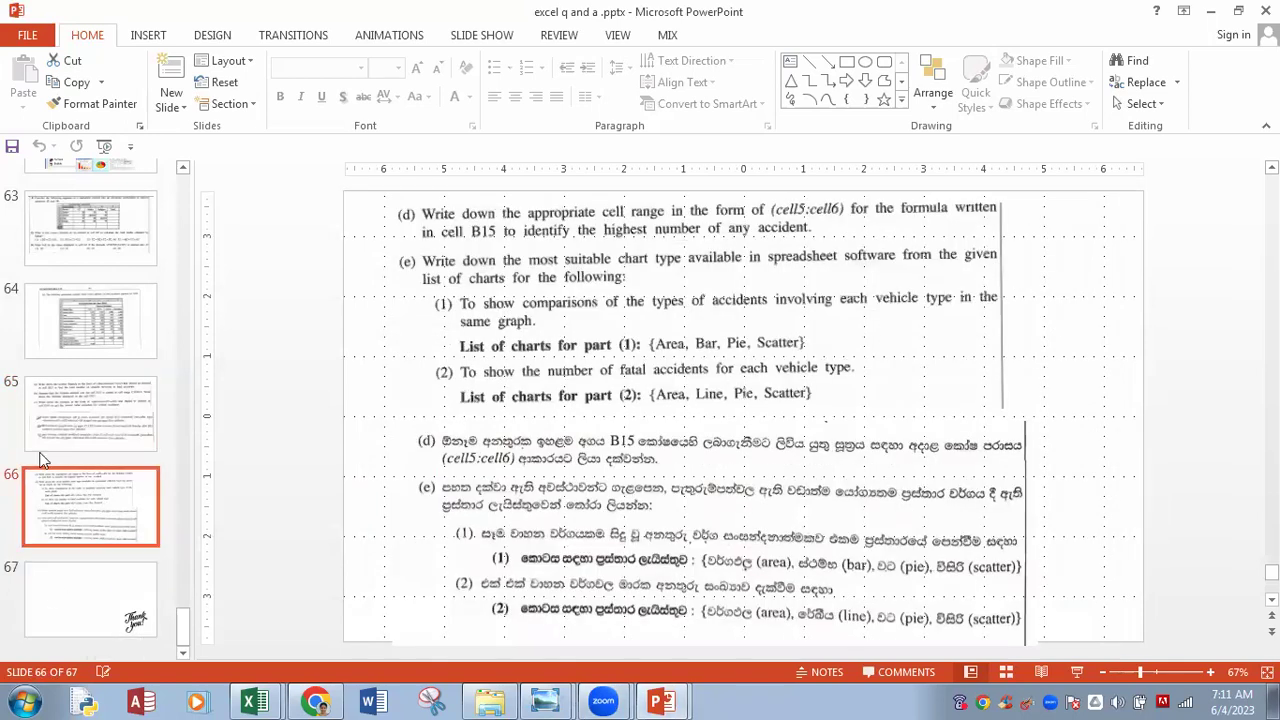
pyautogui.click(78, 333)
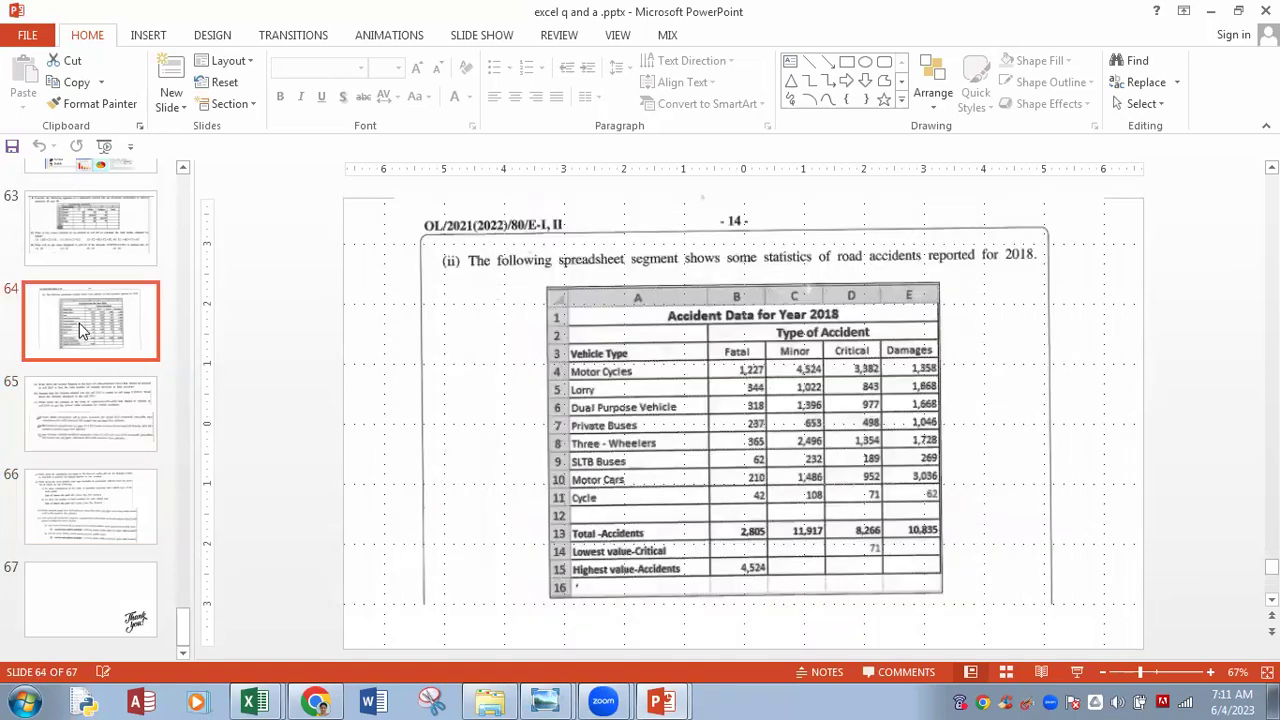
pyautogui.click(85, 227)
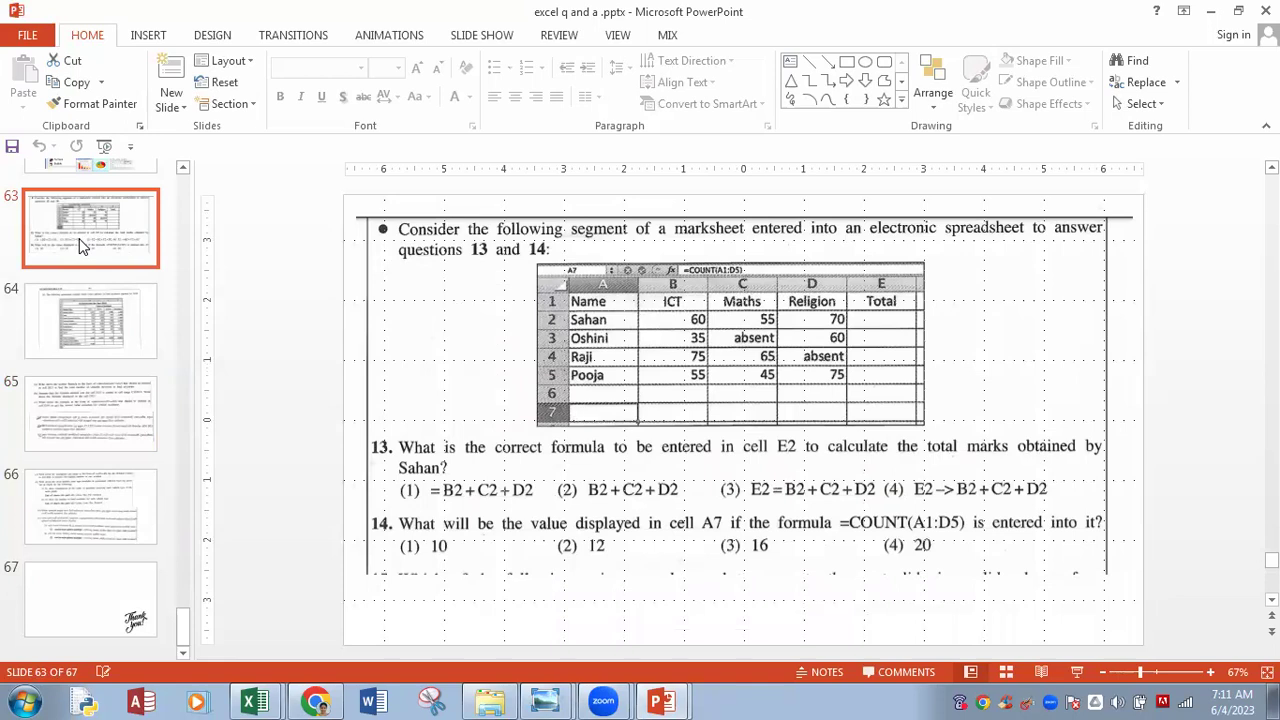
# Step: Switch to the dr.xlsx workbook in Excel, showing the item, price and quantity table on Sheet3
pyautogui.click(256, 700)
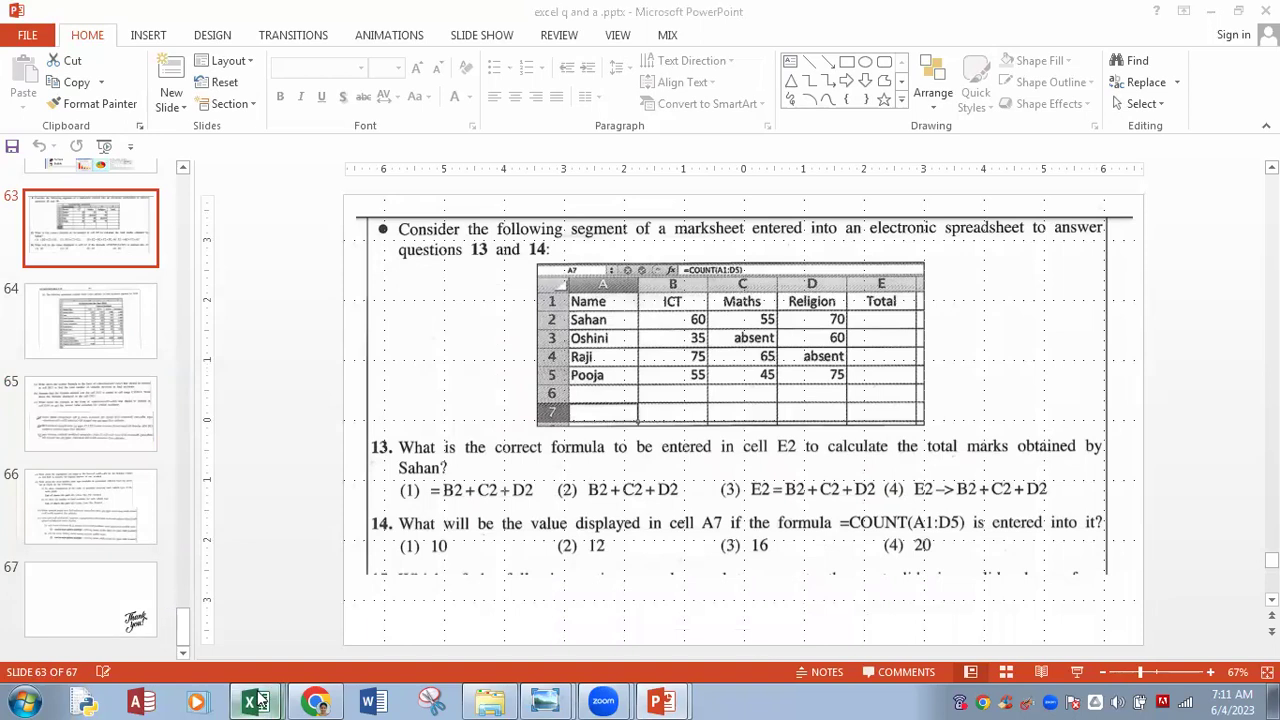
pyautogui.click(266, 656)
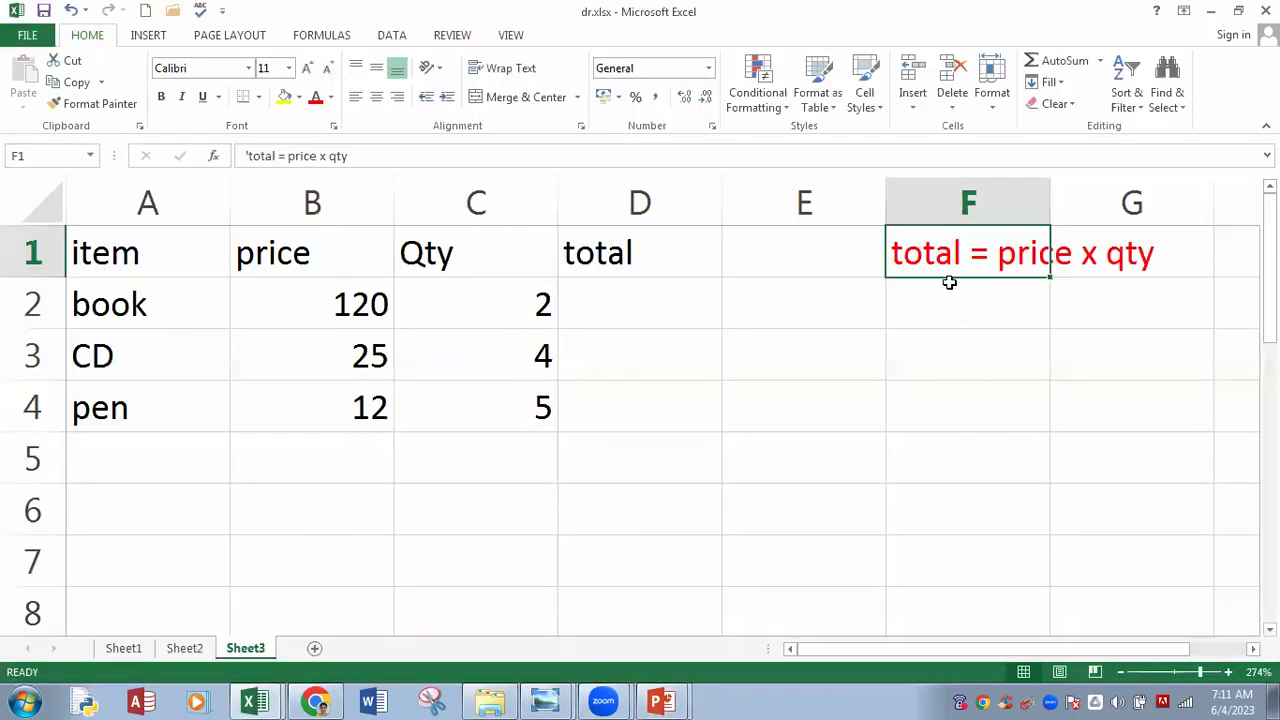
pyautogui.click(920, 317)
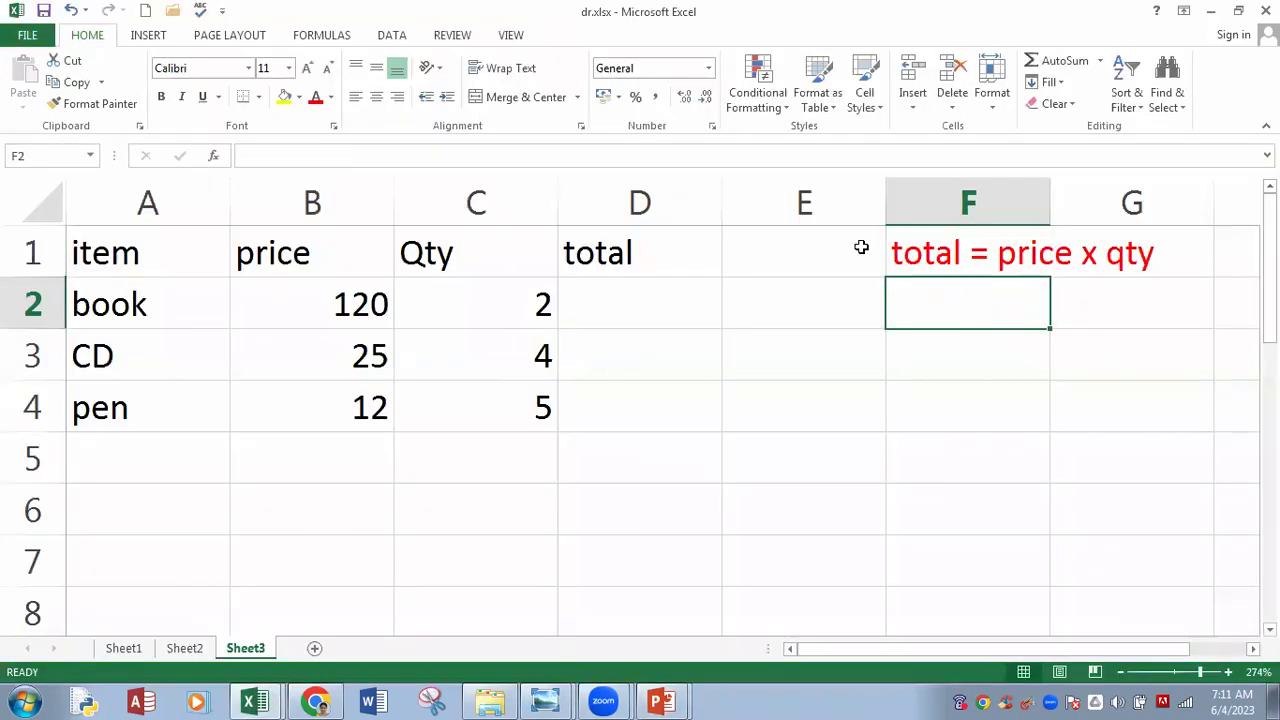
# Step: Calculate the book's total in D2 with the formula =B2*C2 and copy the formula down to D4
pyautogui.click(607, 292)
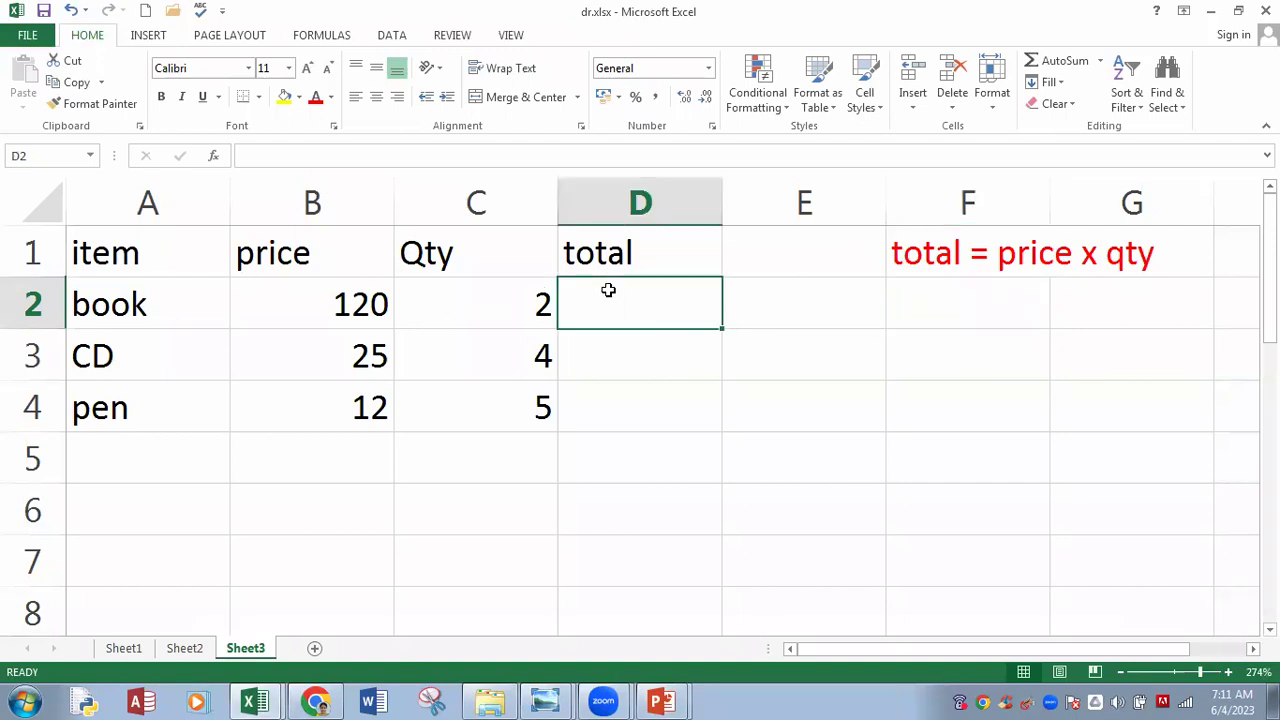
pyautogui.write('=')
pyautogui.click(312, 309)
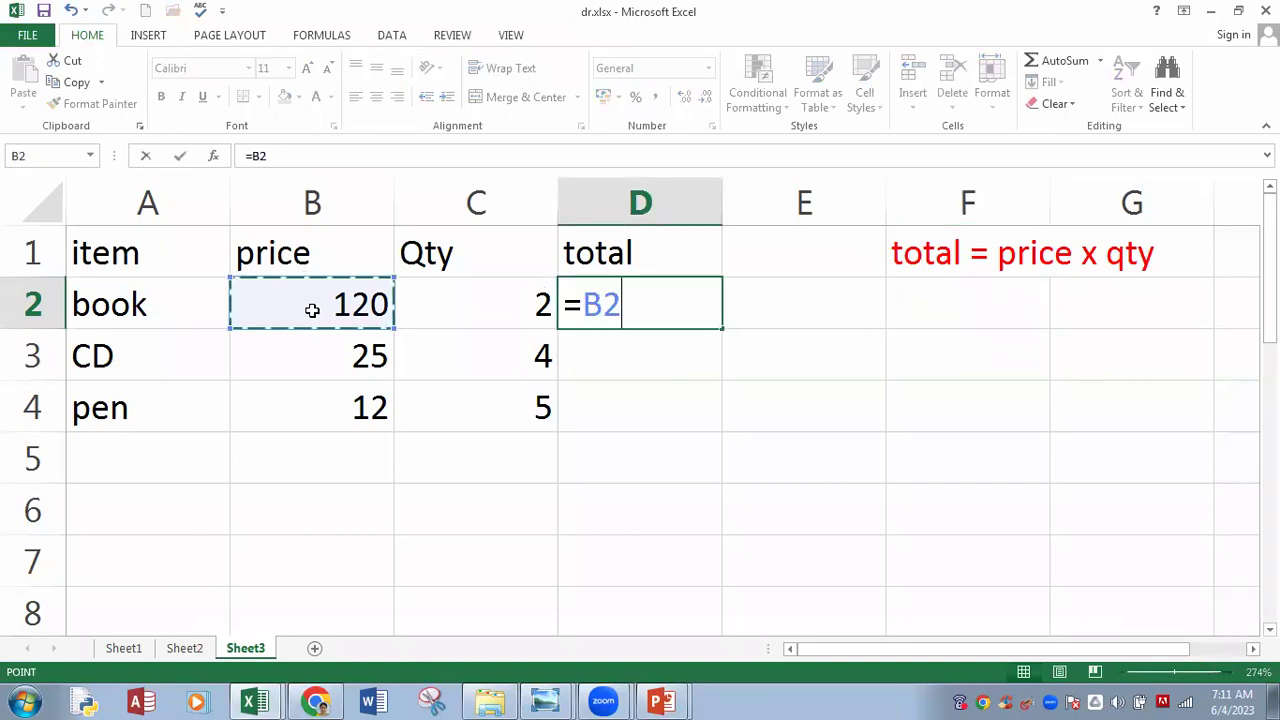
pyautogui.write('*')
pyautogui.click(445, 300)
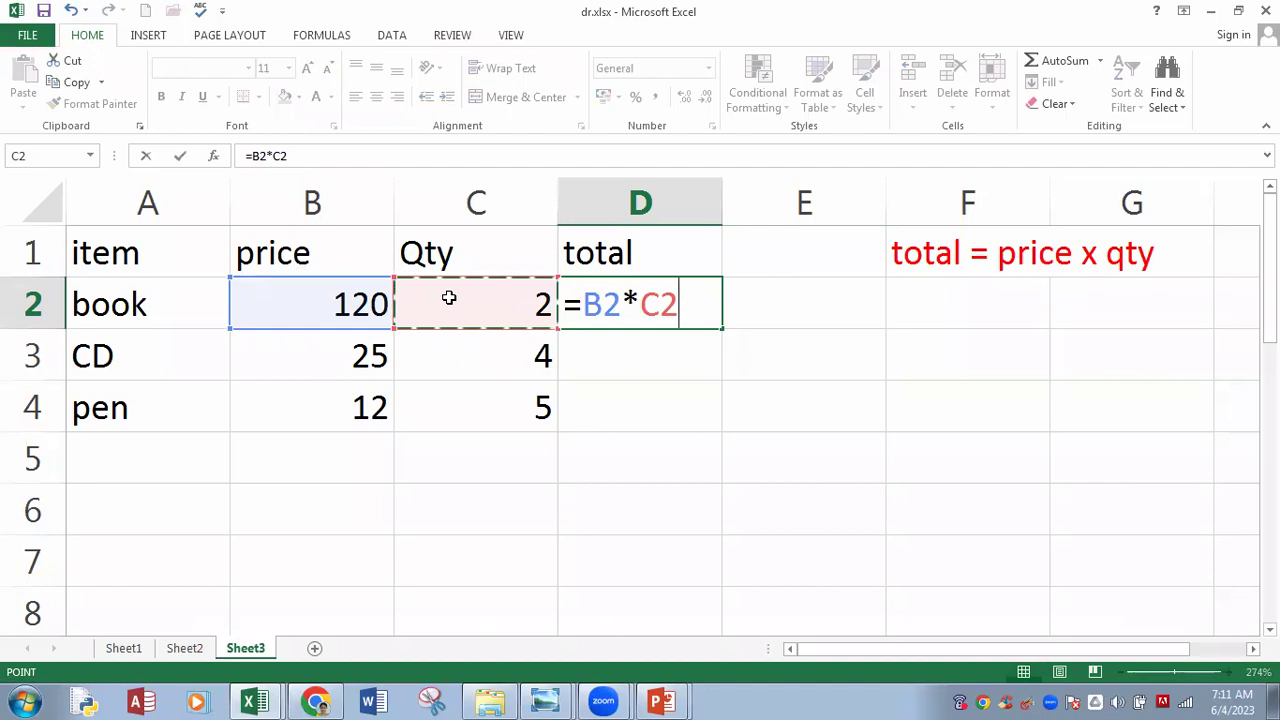
pyautogui.press('Return')
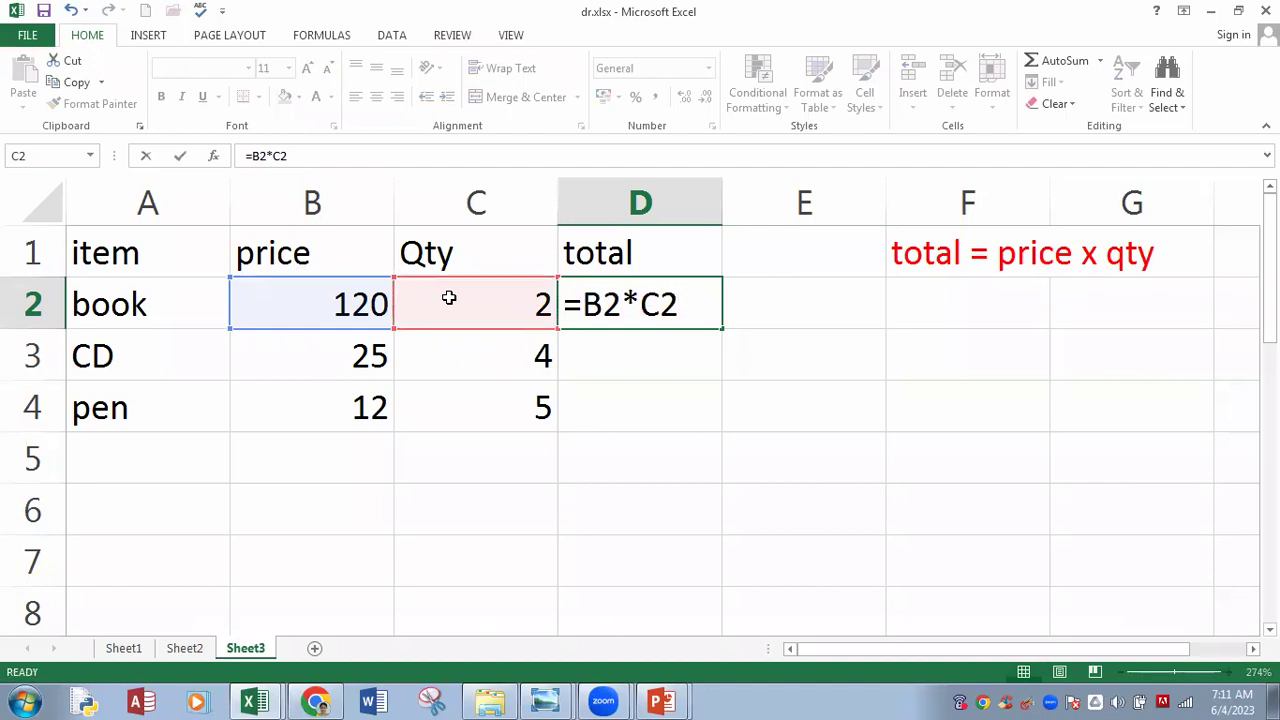
pyautogui.click(610, 301)
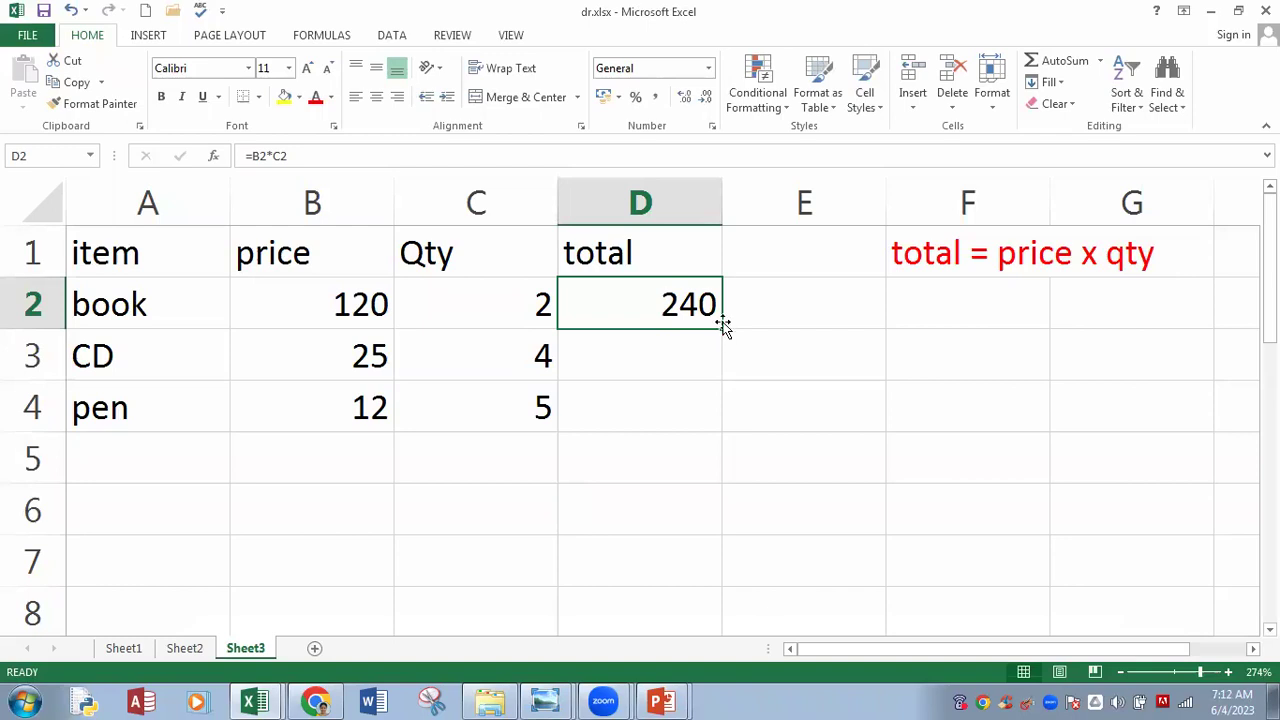
pyautogui.moveTo(724, 368); pyautogui.dragTo(731, 431)
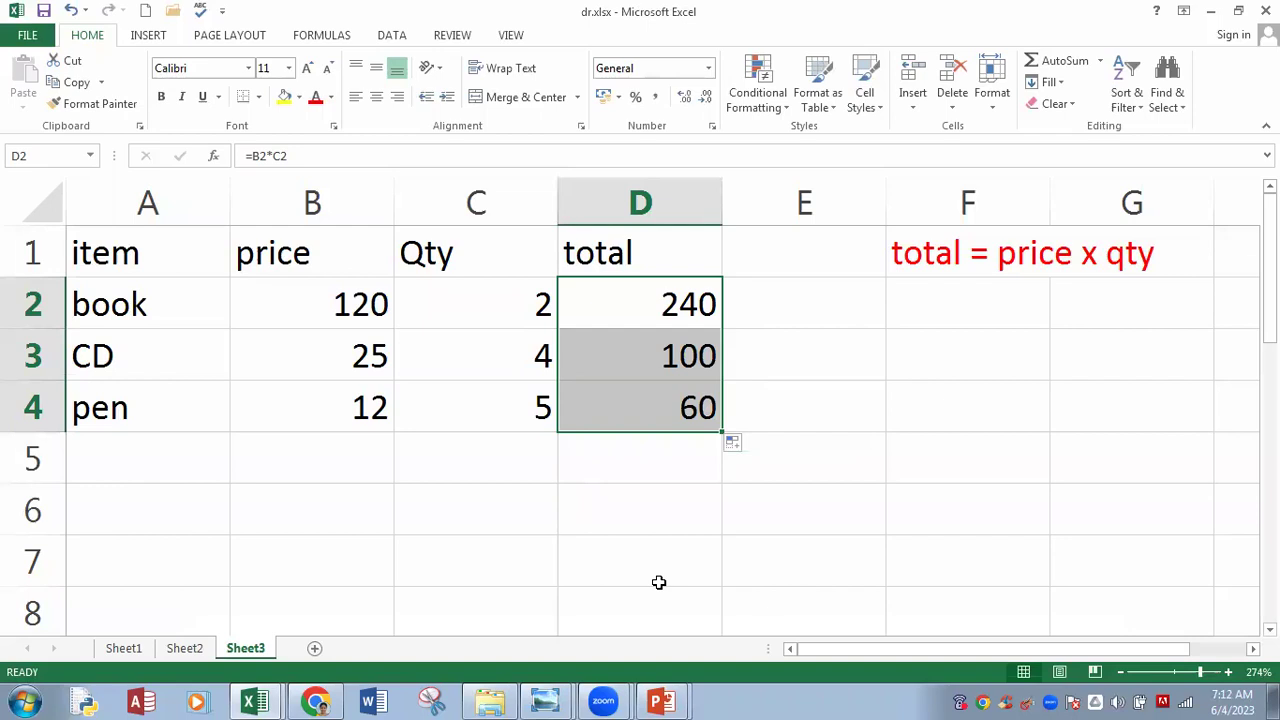
# Step: Return to the PowerPoint deck and show slide 56, which explains the fill handle of a cell
pyautogui.click(655, 700)
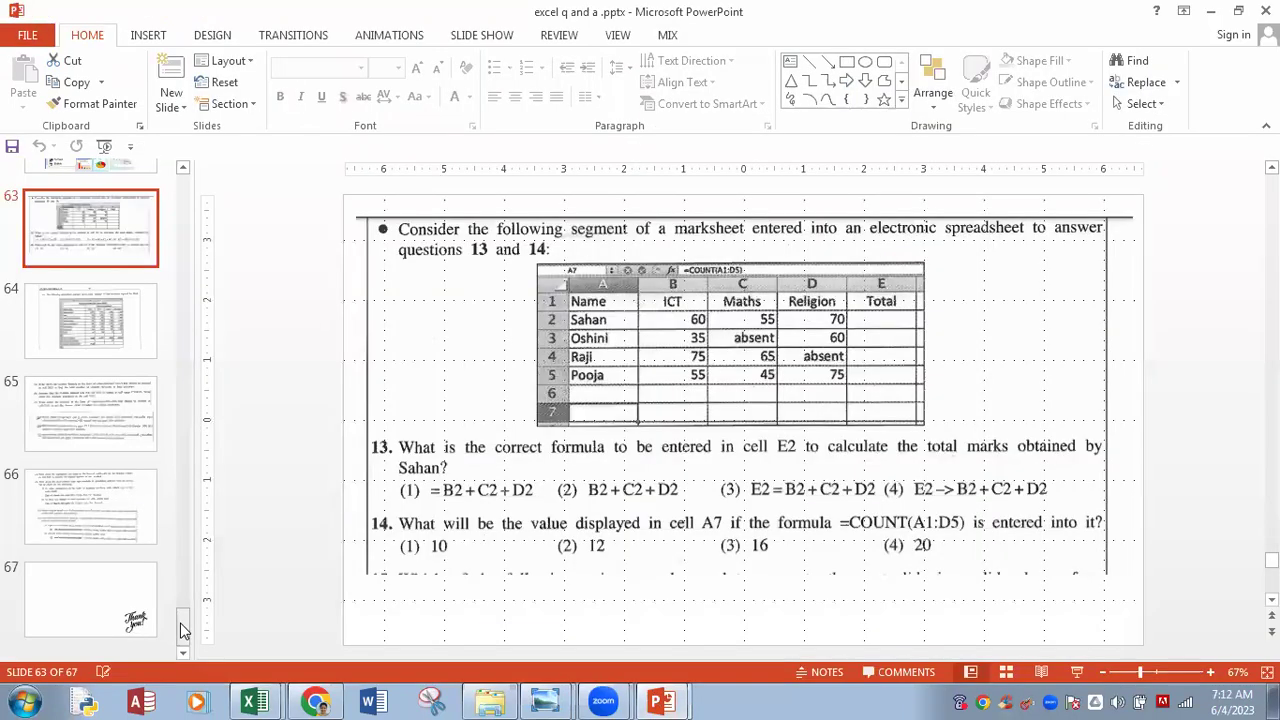
pyautogui.moveTo(186, 615); pyautogui.dragTo(190, 563)
pyautogui.click(47, 474)
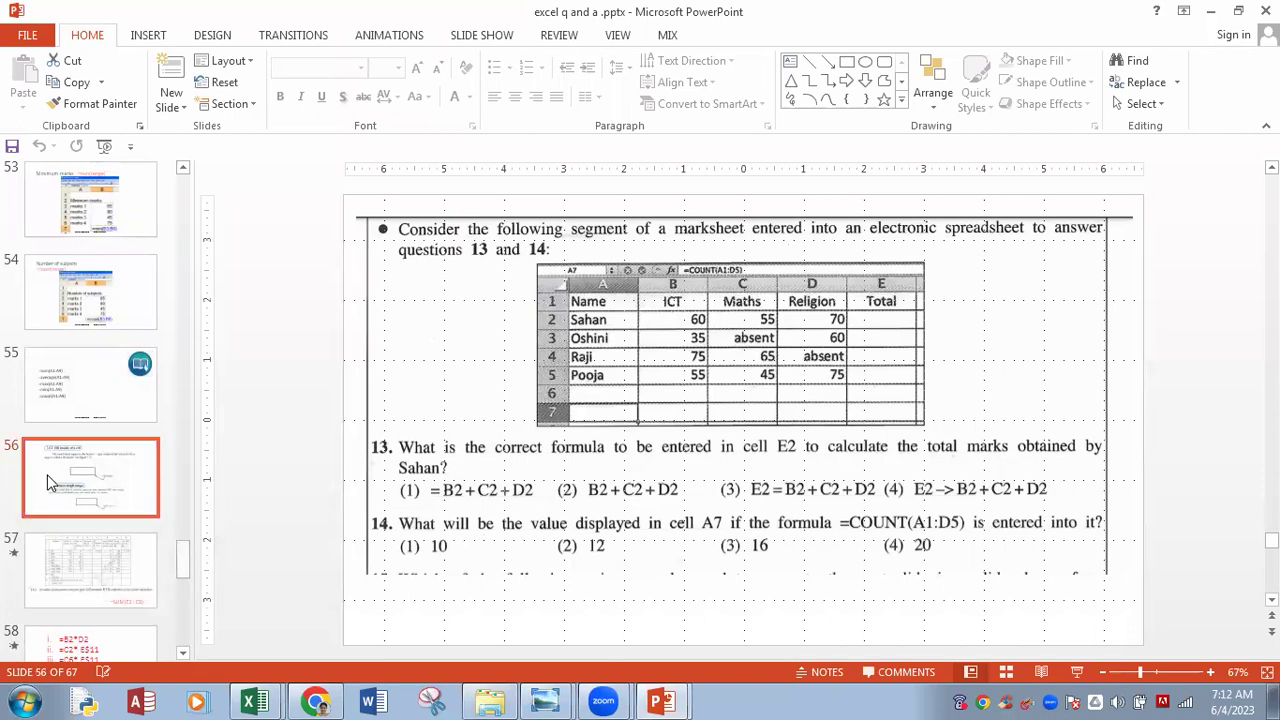
pyautogui.moveTo(695, 389); pyautogui.dragTo(692, 392)
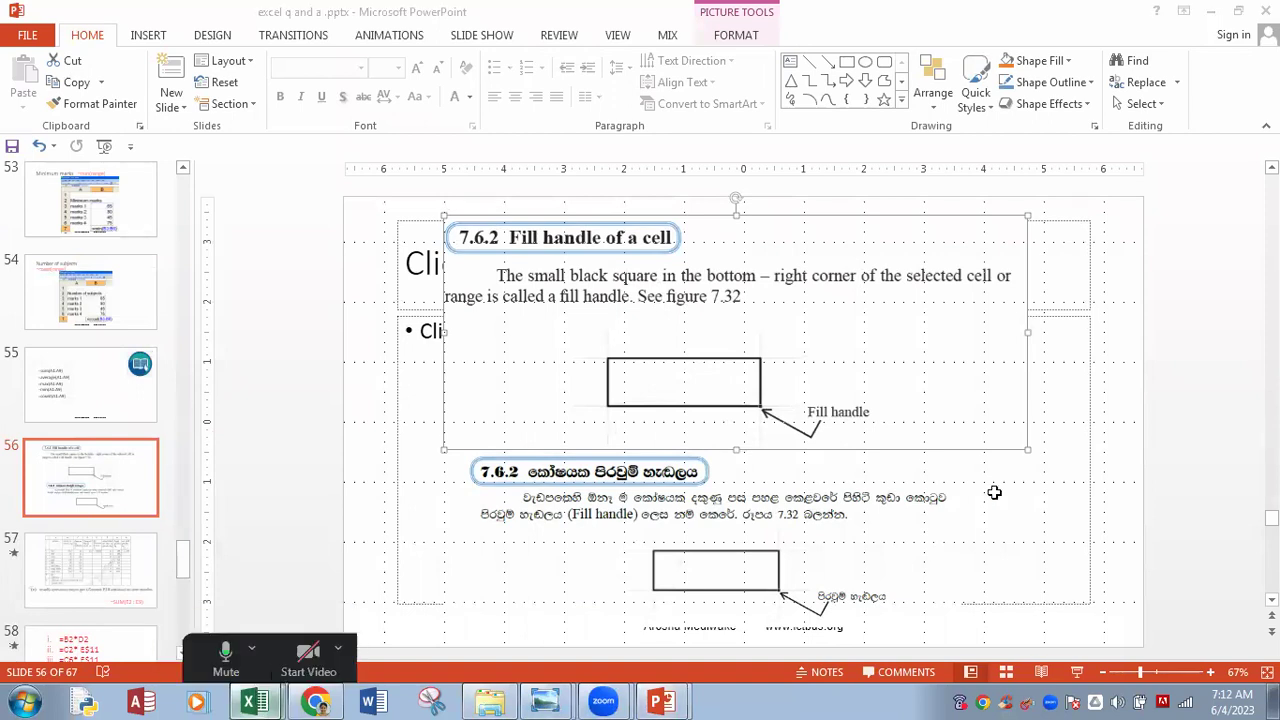
# Step: Switch back to Excel and convert the formula in D4 to text by prefixing it with an apostrophe
pyautogui.hotkey('alt', 'Tab')
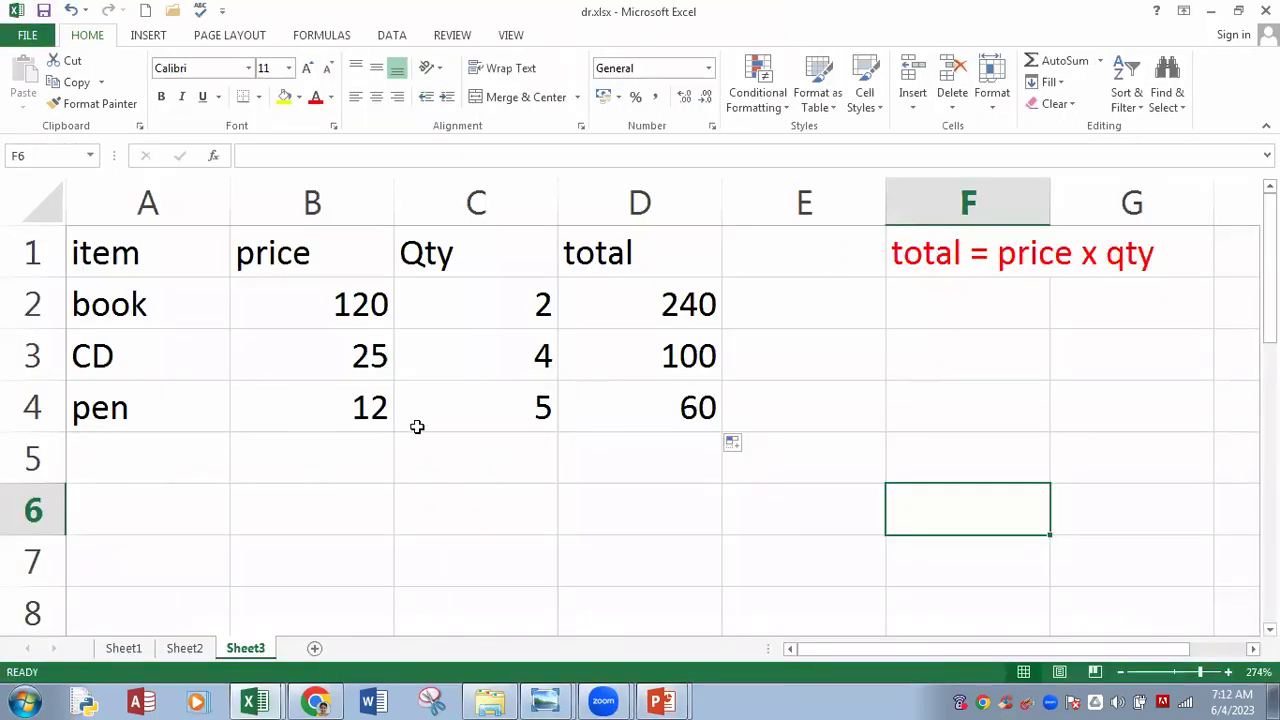
pyautogui.click(625, 408)
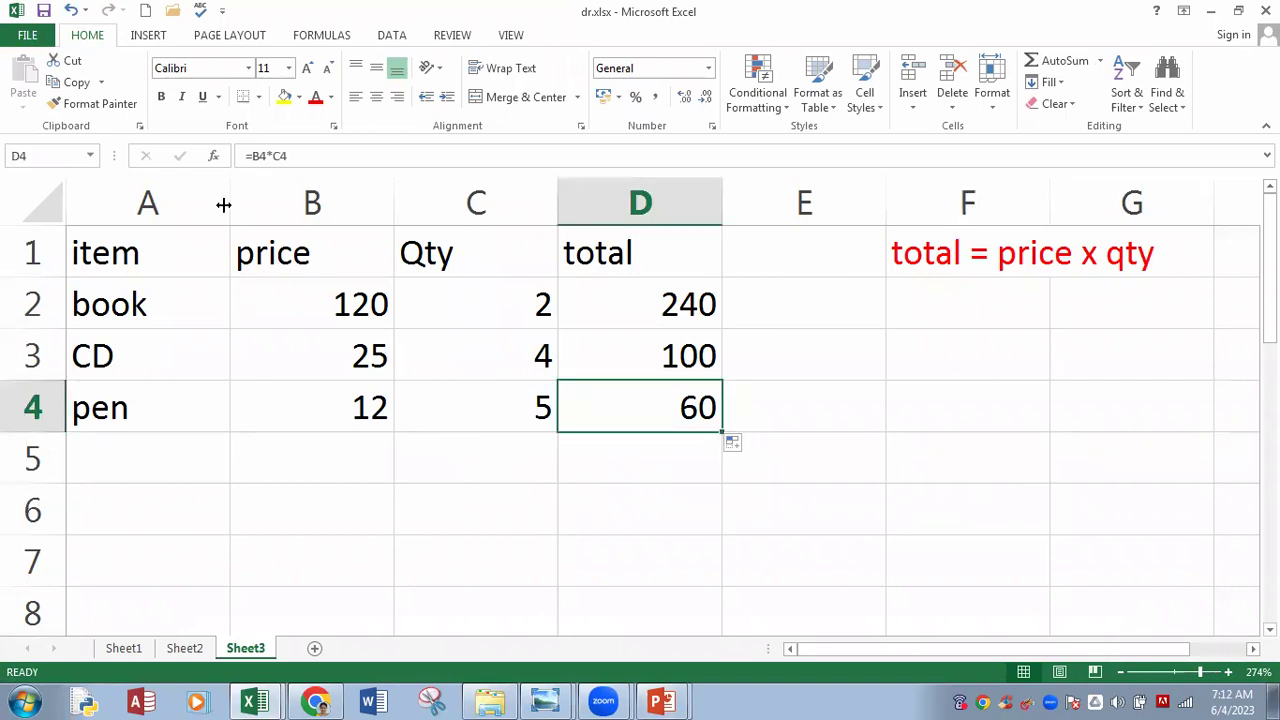
pyautogui.click(238, 156)
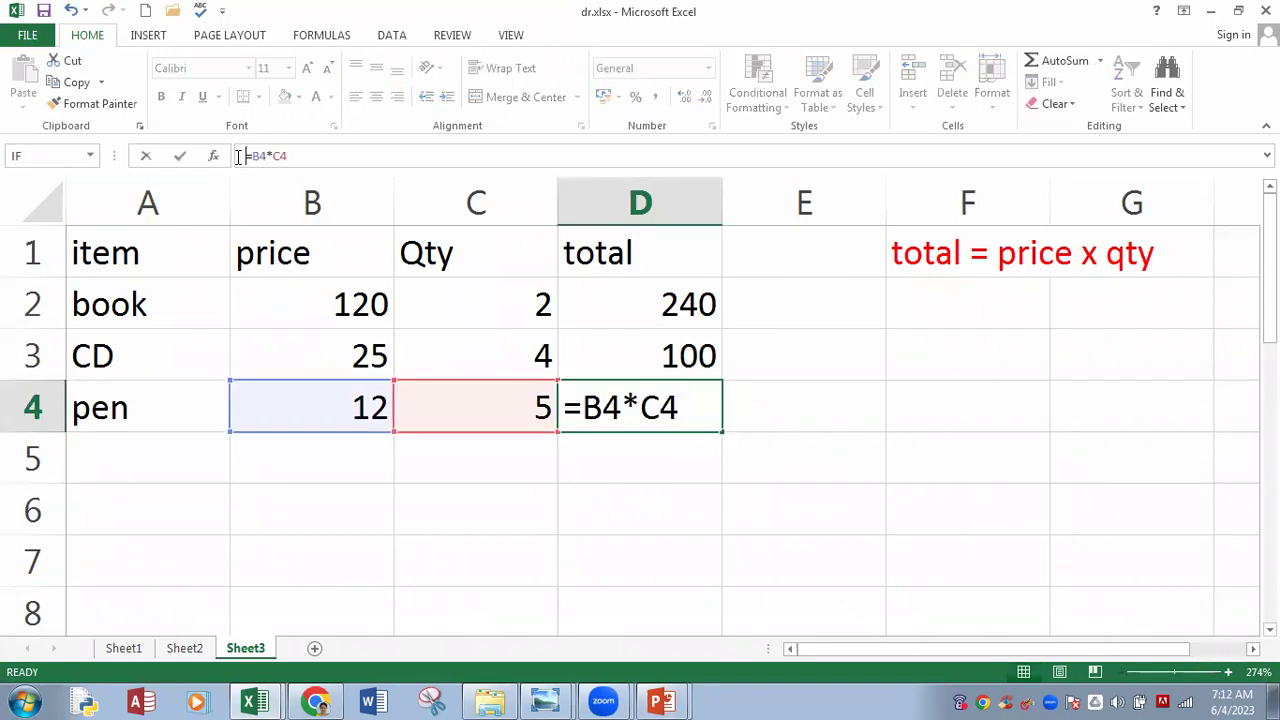
pyautogui.click(570, 408)
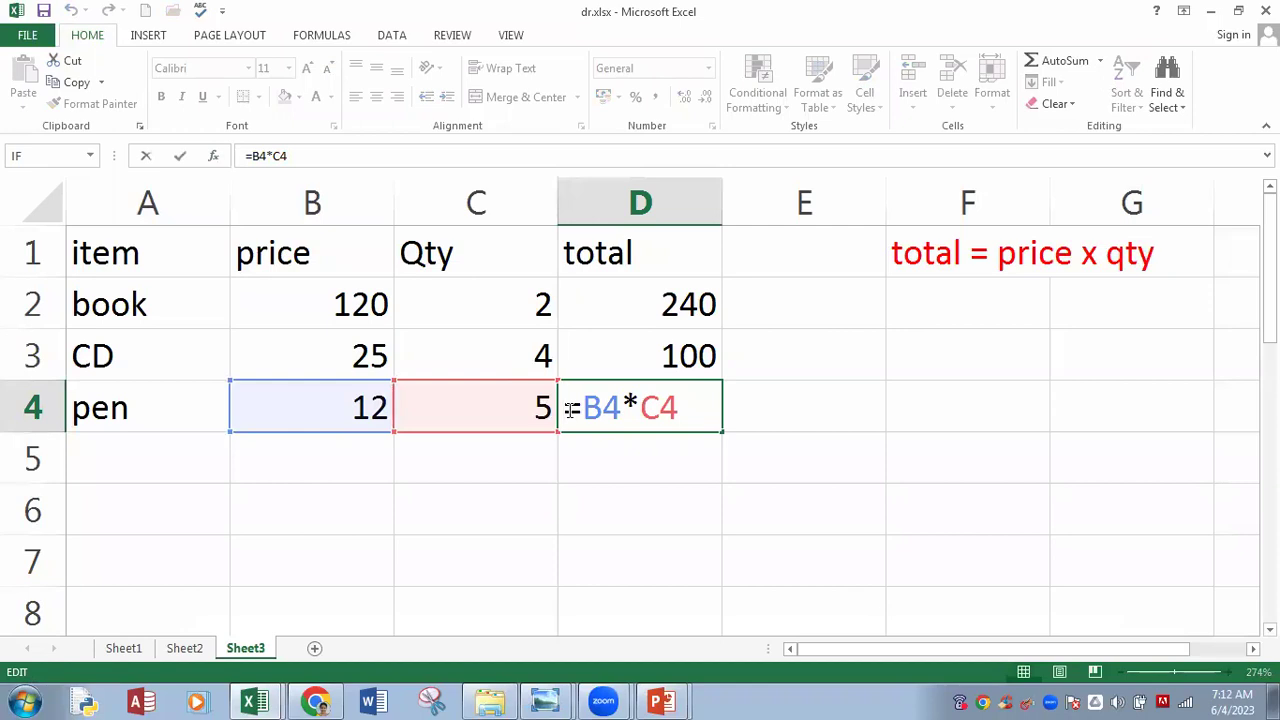
pyautogui.write("'")
pyautogui.press('Return')
# Step: Convert the formula in D2 to text with a leading apostrophe and compare the entries in D3 and D4
pyautogui.click(648, 304)
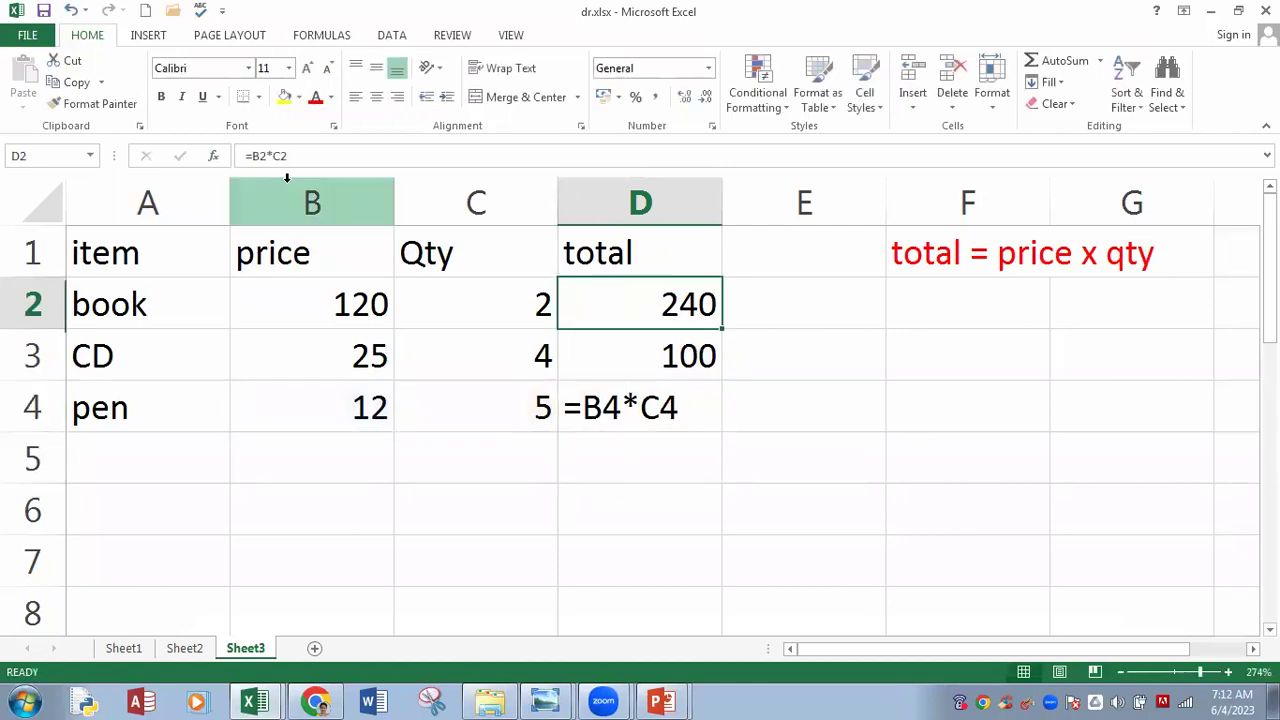
pyautogui.click(241, 156)
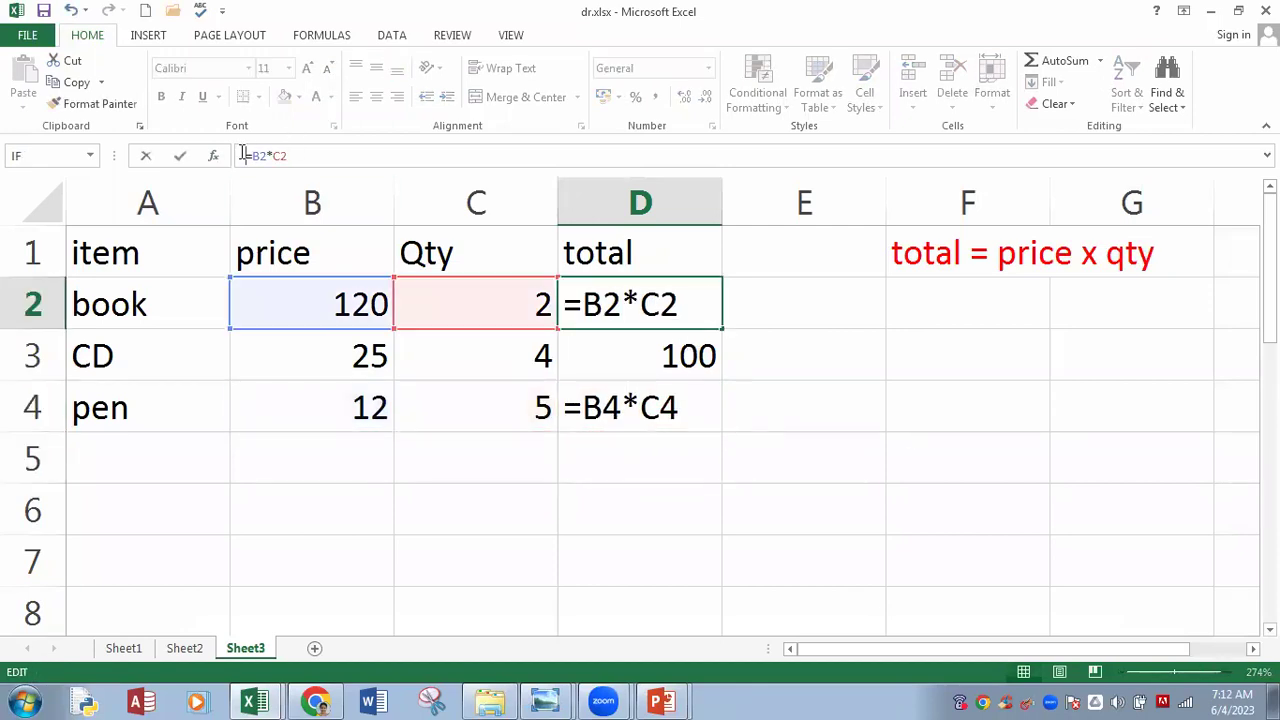
pyautogui.write("'")
pyautogui.click(179, 156)
pyautogui.click(589, 354)
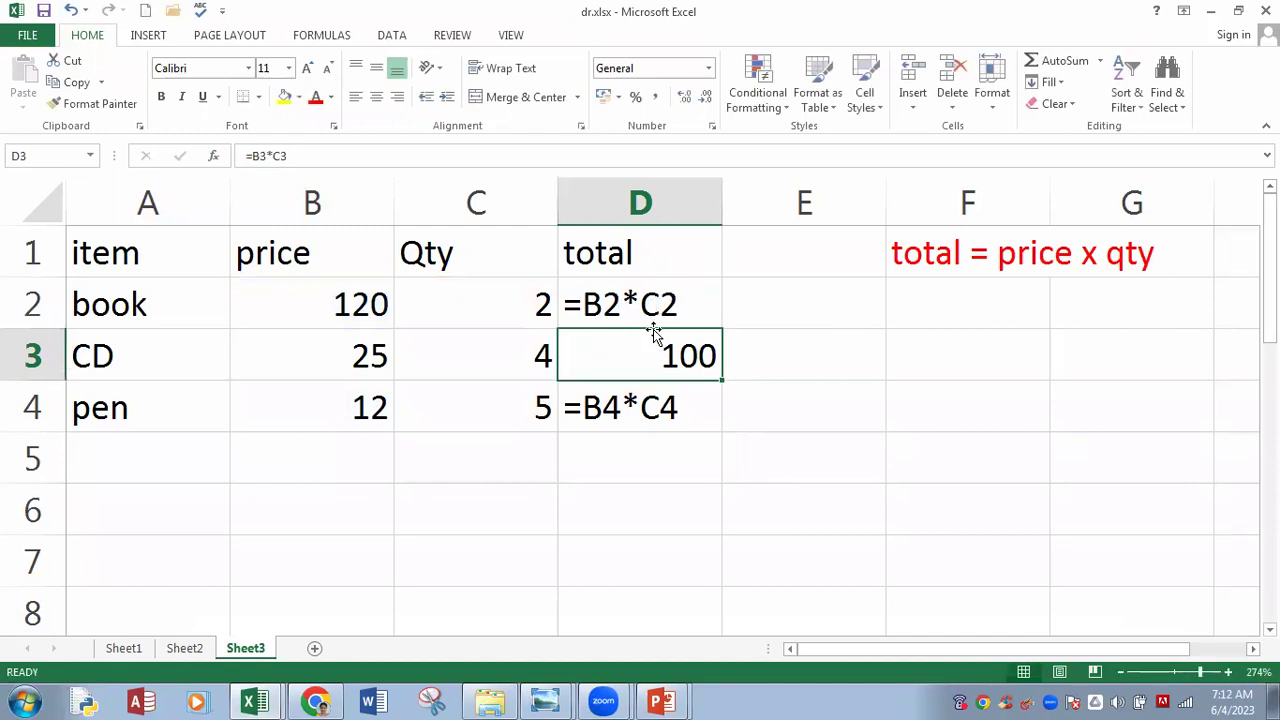
pyautogui.click(590, 416)
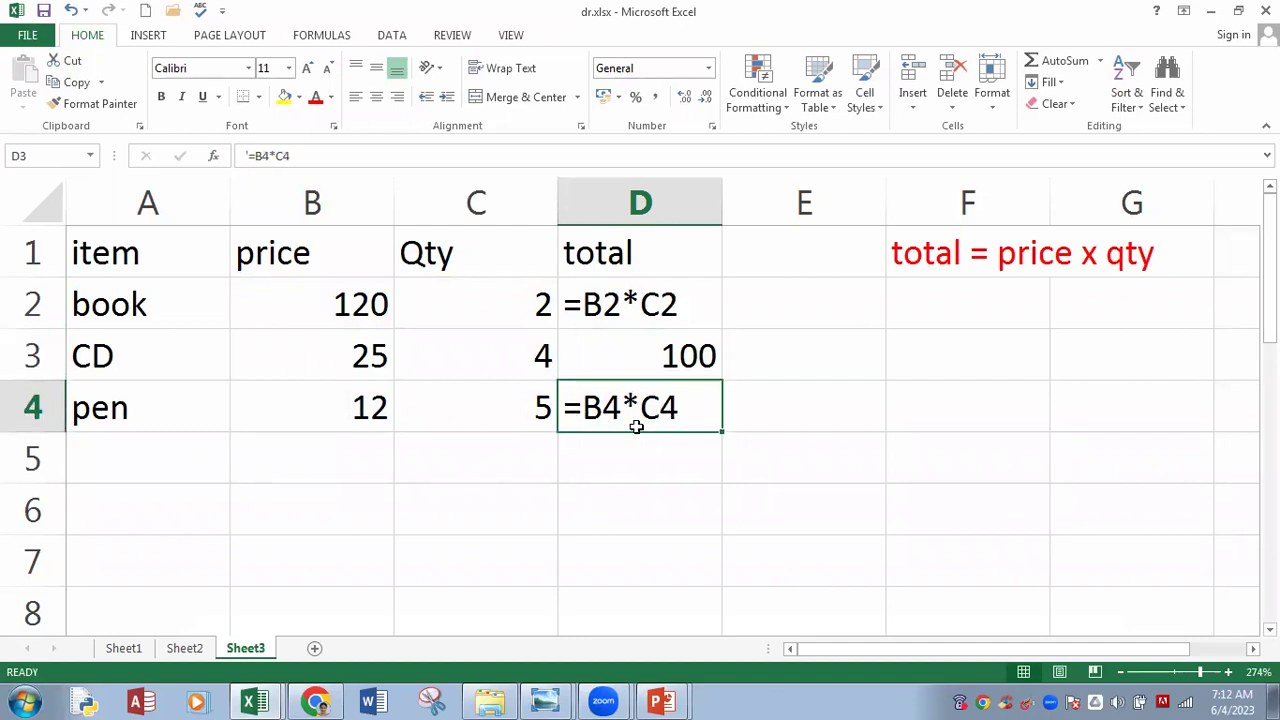
# Step: Mark the price and quantity values in rows 2 and 4 with red strokes using the screen annotation pen
pyautogui.click(860, 683)
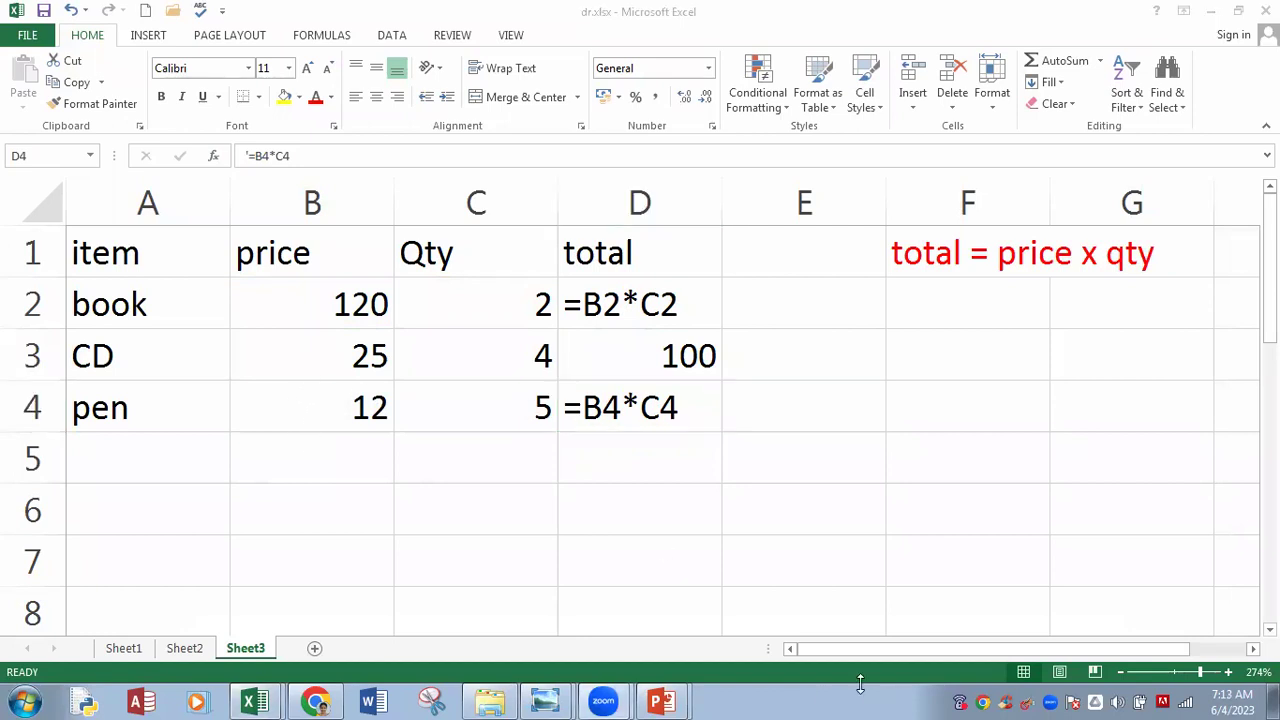
pyautogui.moveTo(288, 300); pyautogui.dragTo(537, 302)
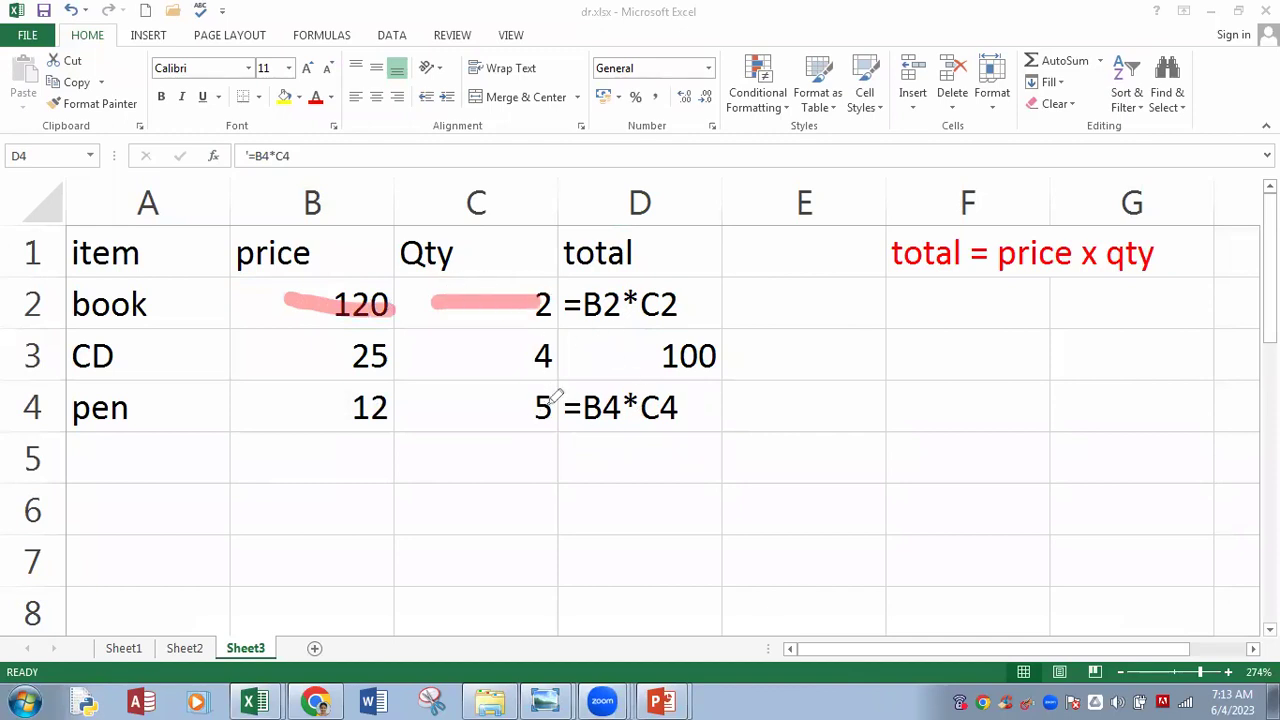
pyautogui.click(306, 409)
pyautogui.moveTo(355, 406); pyautogui.dragTo(395, 409)
pyautogui.moveTo(472, 420); pyautogui.dragTo(585, 408)
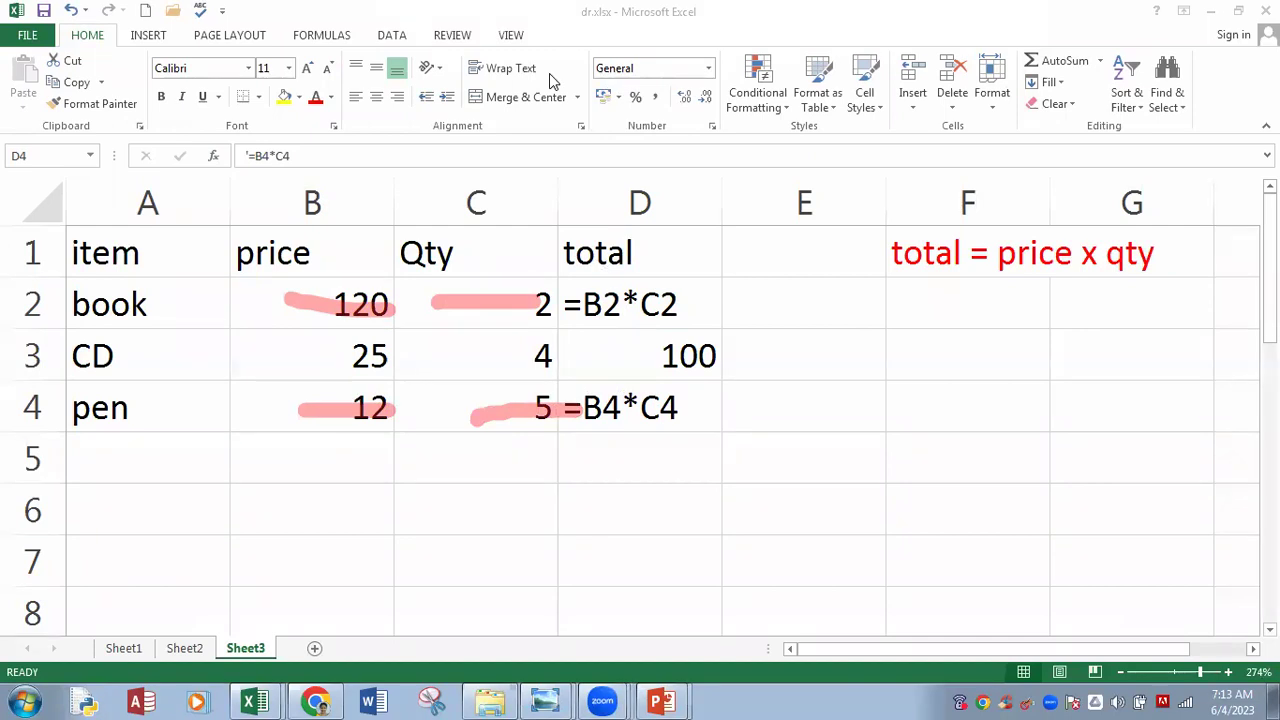
# Step: Draw a red downward arrow through column E and a connecting stroke between the formulas in D2 and D4 with the annotation pen
pyautogui.moveTo(767, 190); pyautogui.dragTo(767, 500)
pyautogui.moveTo(805, 440)
pyautogui.mouseDown()
pyautogui.moveTo(764, 497)
pyautogui.moveTo(742, 472)
pyautogui.mouseUp()
pyautogui.moveTo(615, 318); pyautogui.dragTo(628, 396)
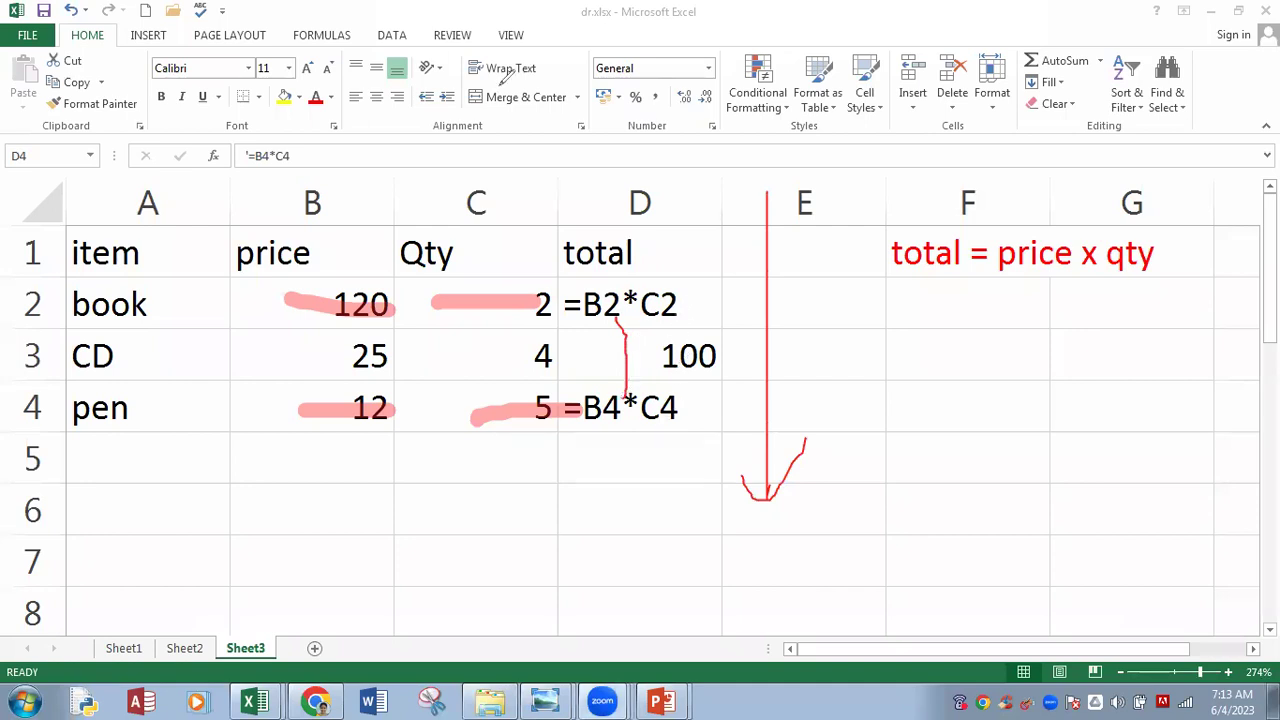
pyautogui.press('Escape')
# Step: Convert the formula in D3 to text by prefixing it with an apostrophe
pyautogui.click(577, 344)
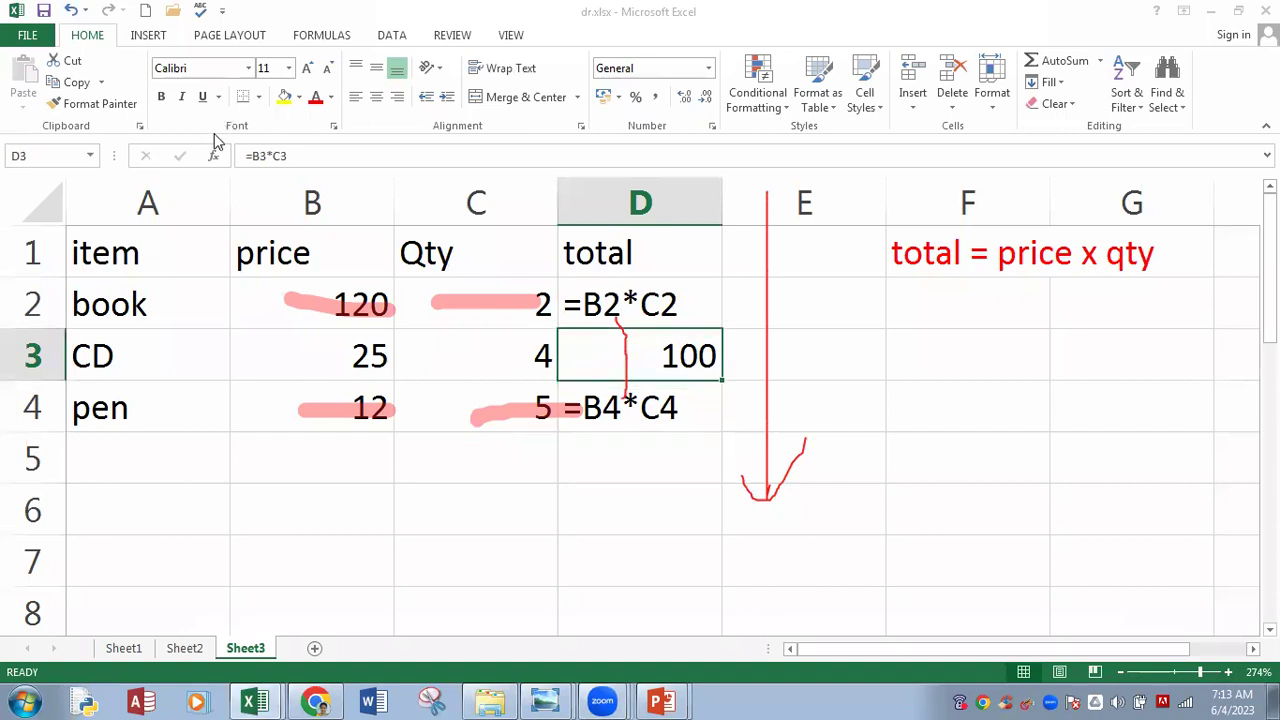
pyautogui.click(243, 155)
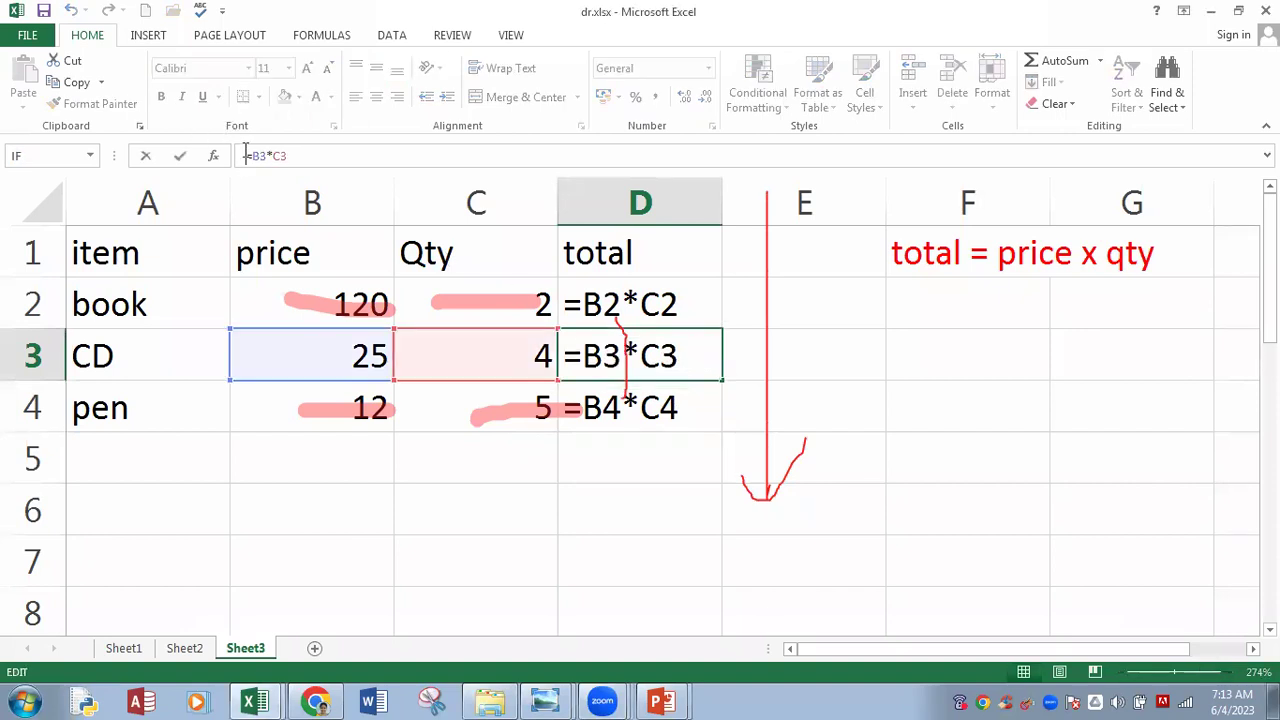
pyautogui.press('Return')
pyautogui.click(905, 305)
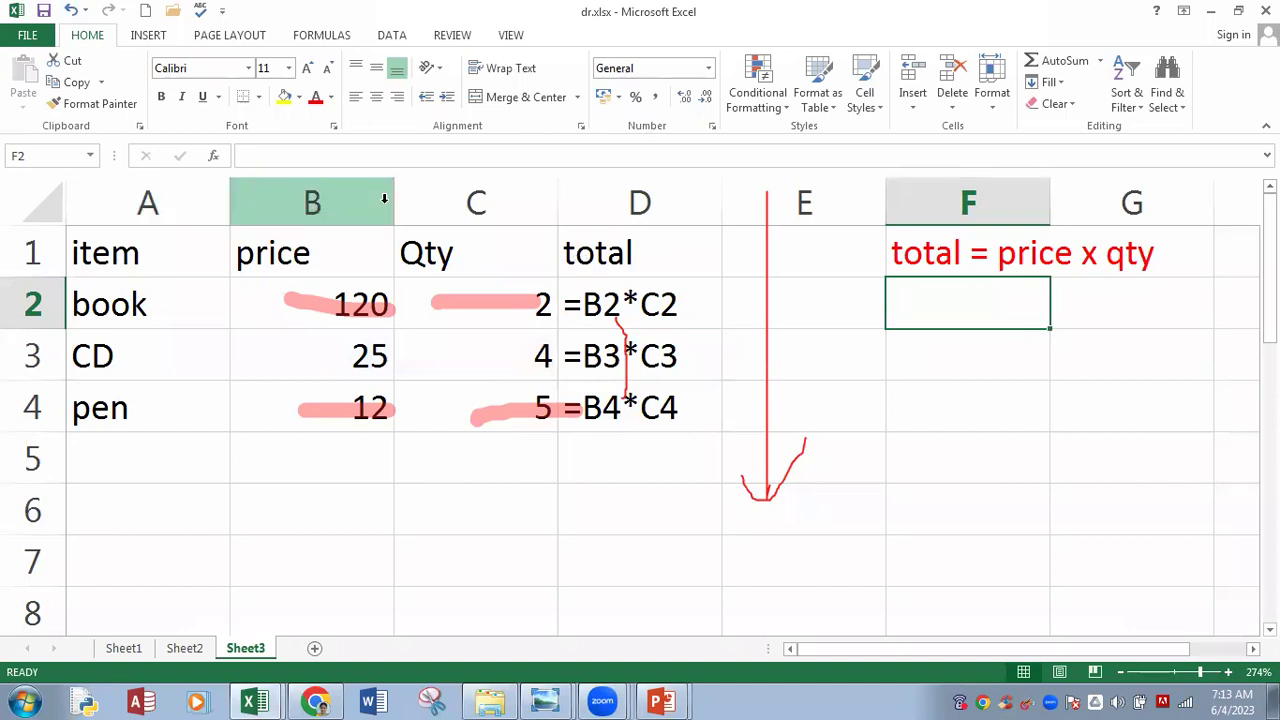
# Step: Point out columns B and C, draw a red rightward arrow beneath the table, and clear all pen annotations
pyautogui.click(333, 193)
pyautogui.click(465, 194)
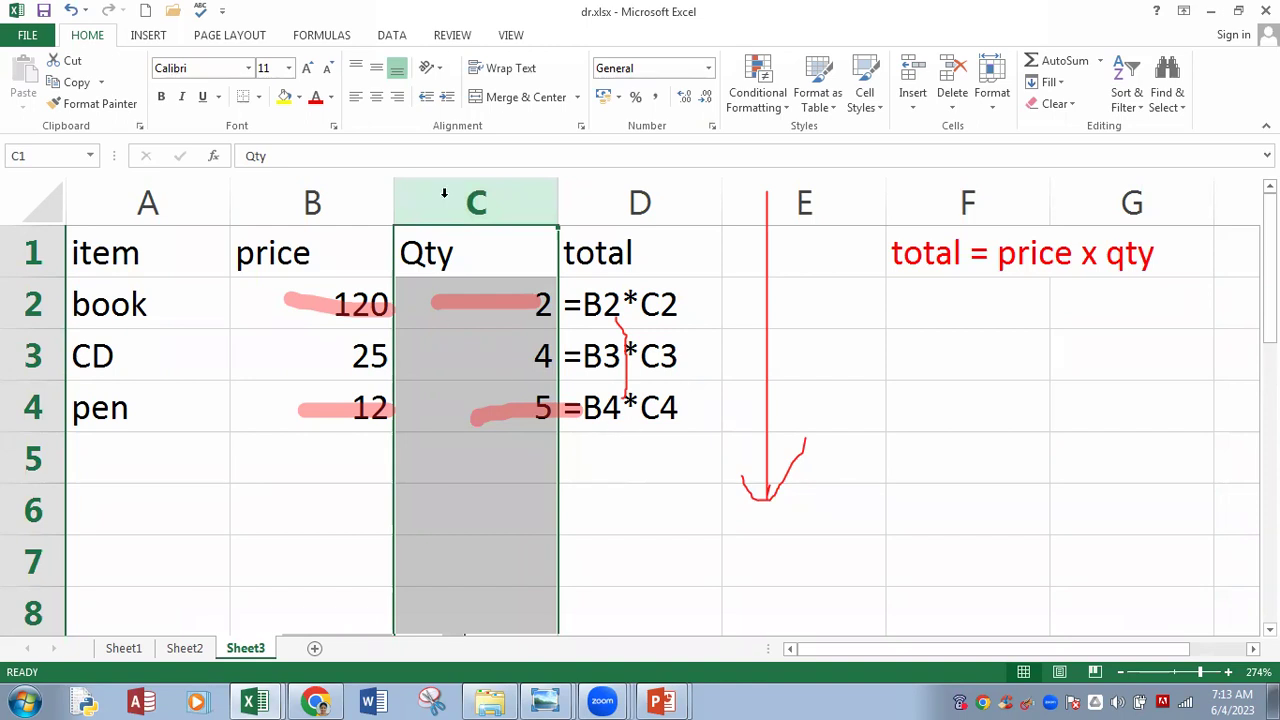
pyautogui.moveTo(146, 491); pyautogui.dragTo(606, 497)
pyautogui.moveTo(541, 455)
pyautogui.mouseDown()
pyautogui.moveTo(591, 480)
pyautogui.moveTo(523, 550)
pyautogui.mouseUp()
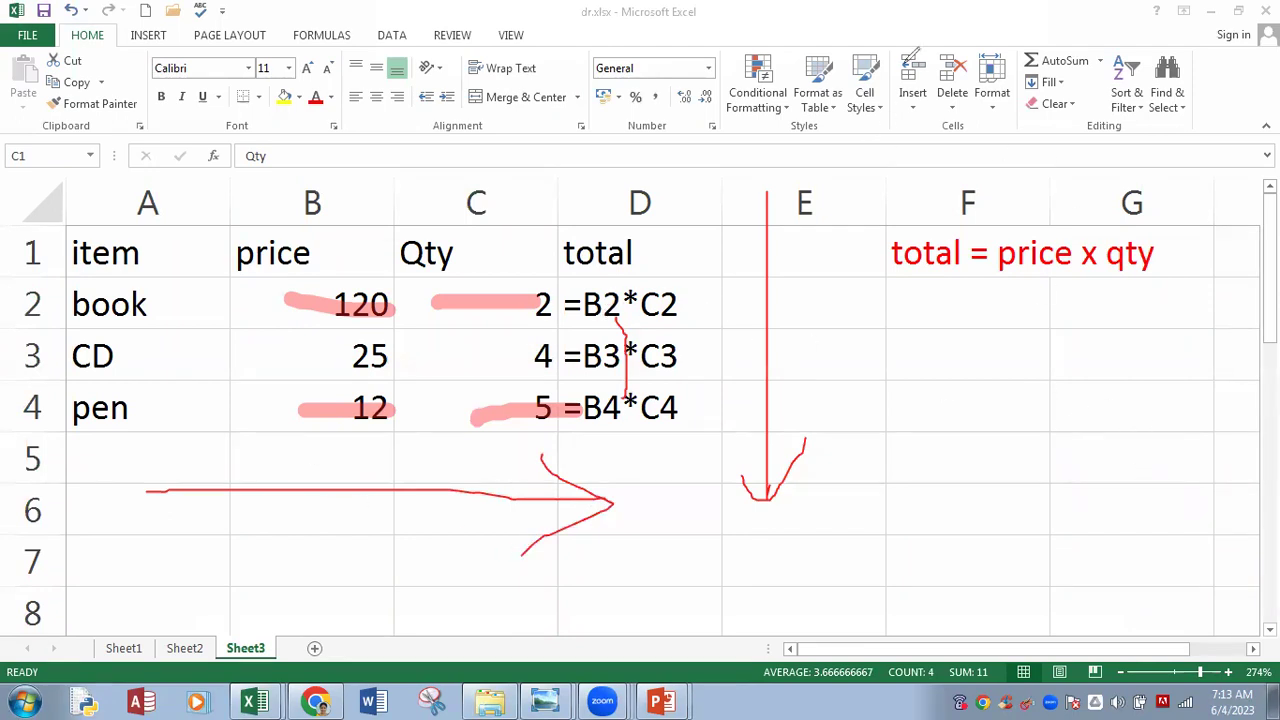
pyautogui.press('Escape')
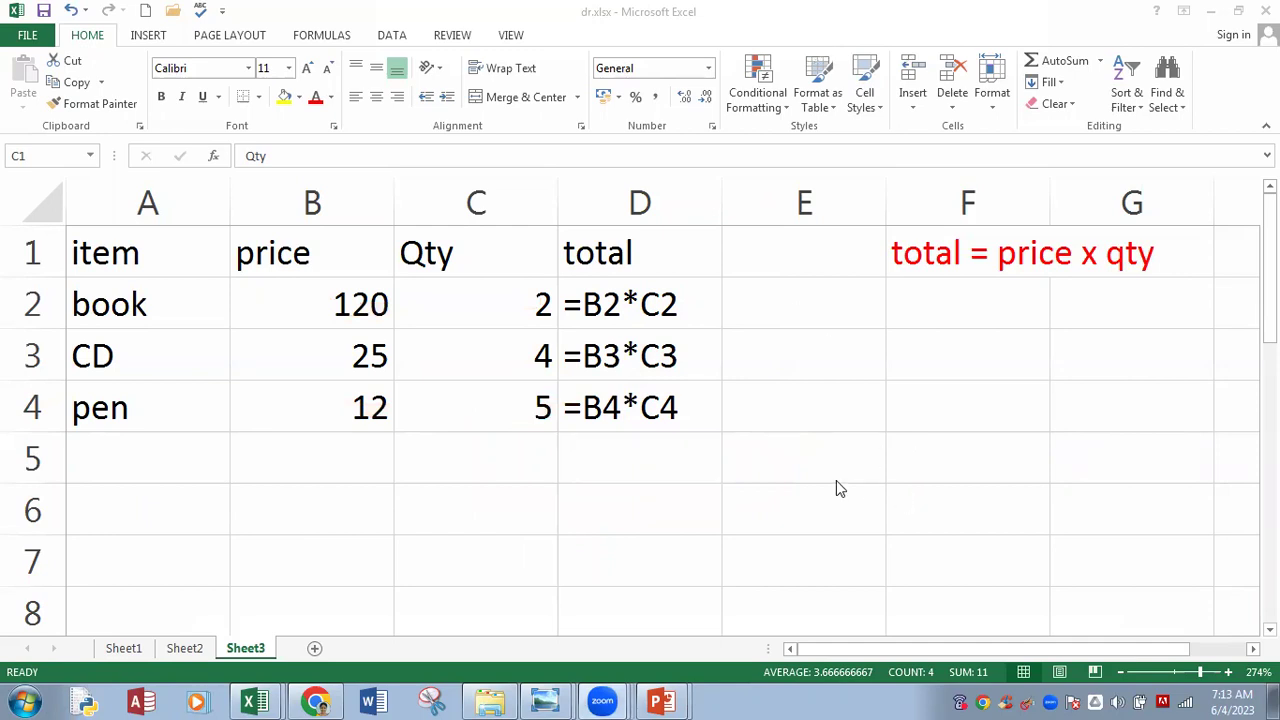
# Step: Enter the sample numbers 2 and 5 in E5 and F5, and 3 and 1 in E6 and F6
pyautogui.click(808, 477)
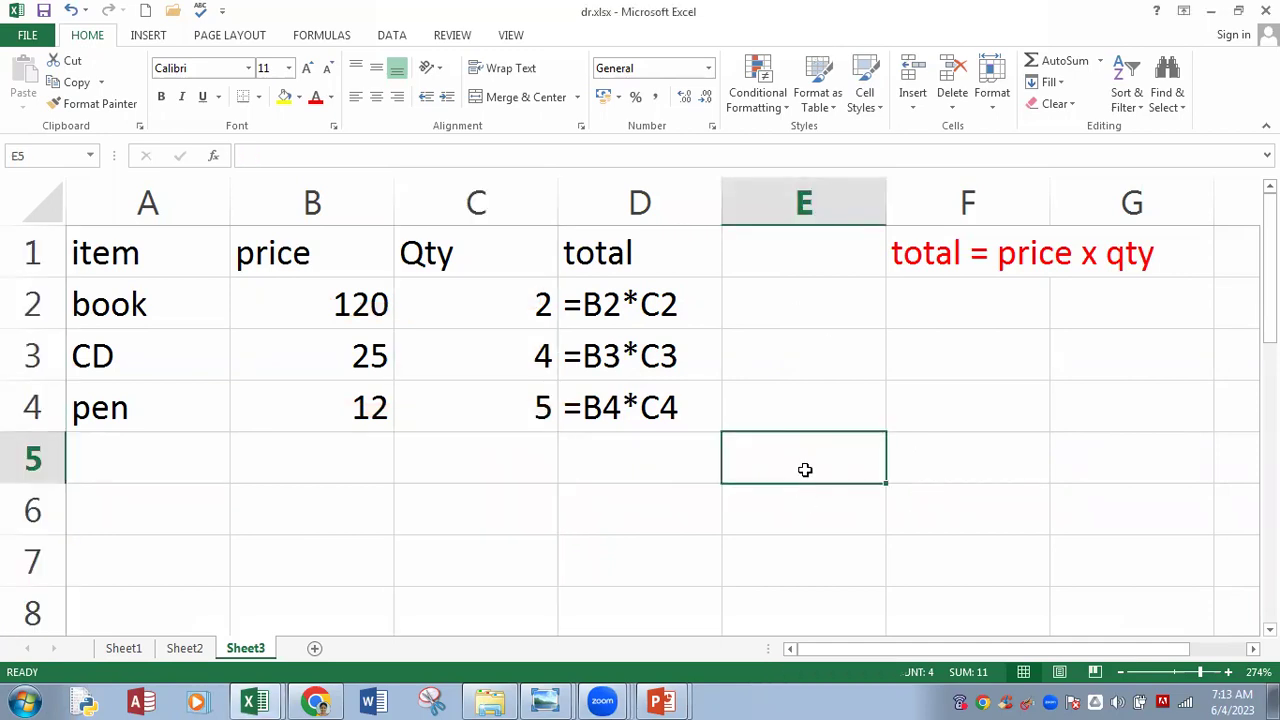
pyautogui.write('2')
pyautogui.click(932, 448)
pyautogui.write('5')
pyautogui.click(820, 515)
pyautogui.write('3')
pyautogui.click(970, 534)
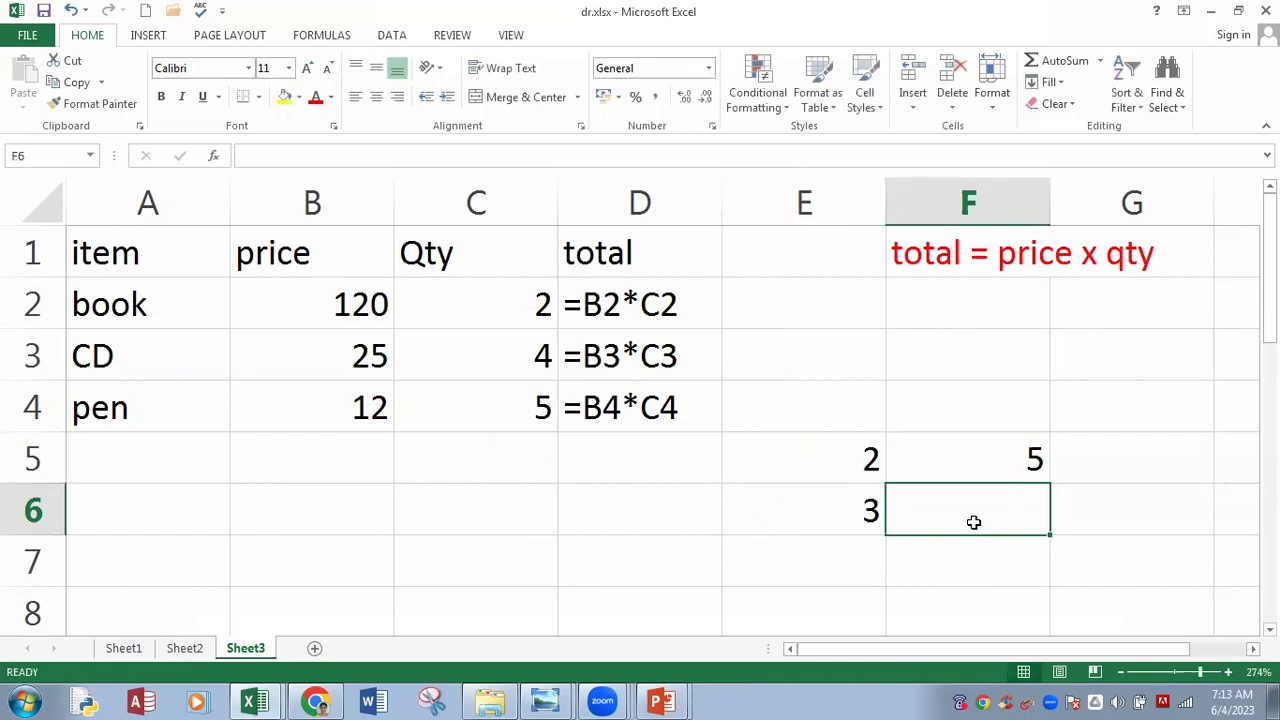
pyautogui.write('1')
pyautogui.click(1166, 524)
# Step: Enter the formula =E5+F5 in G5 and copy it down to G6 with the fill handle
pyautogui.click(1112, 458)
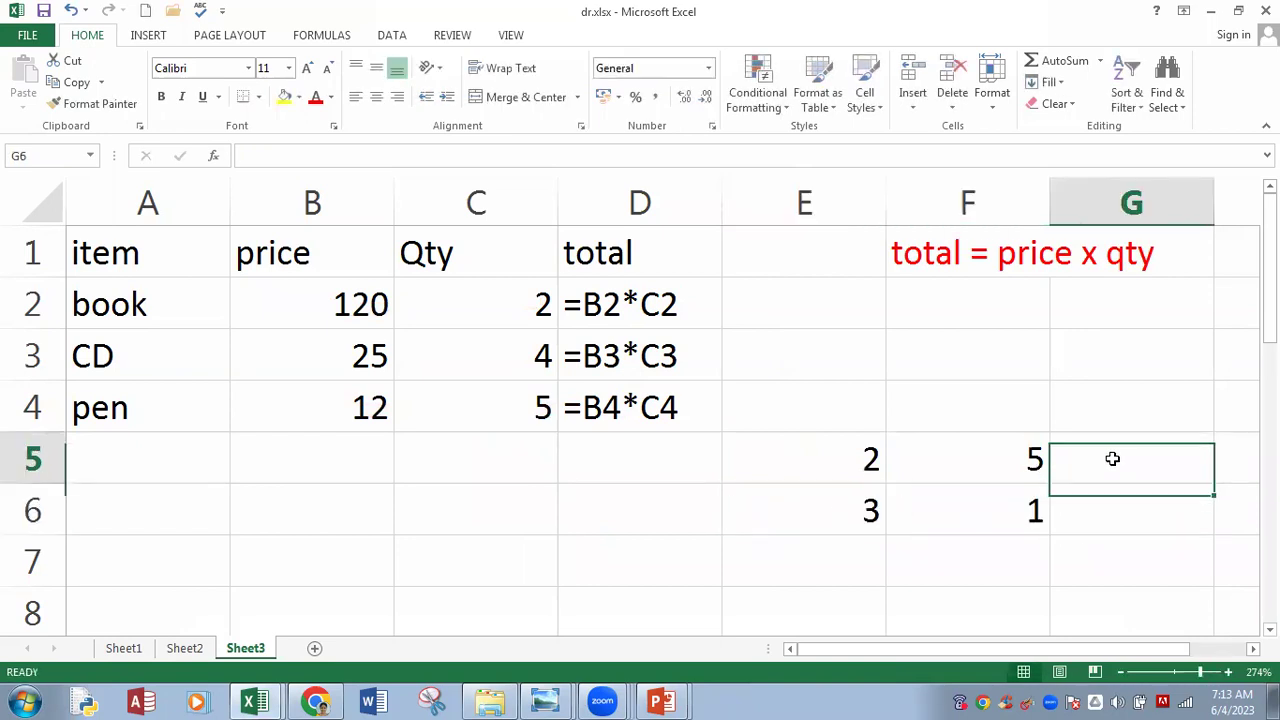
pyautogui.write('=')
pyautogui.click(844, 457)
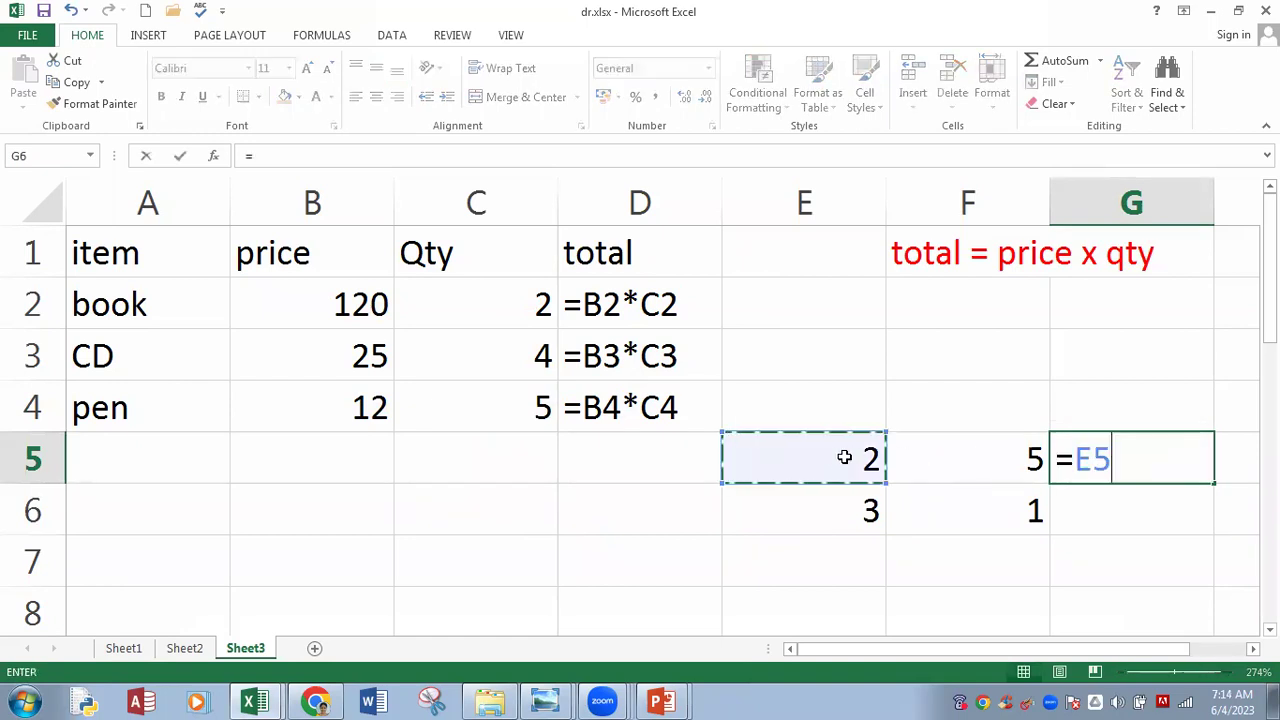
pyautogui.write('+')
pyautogui.click(949, 451)
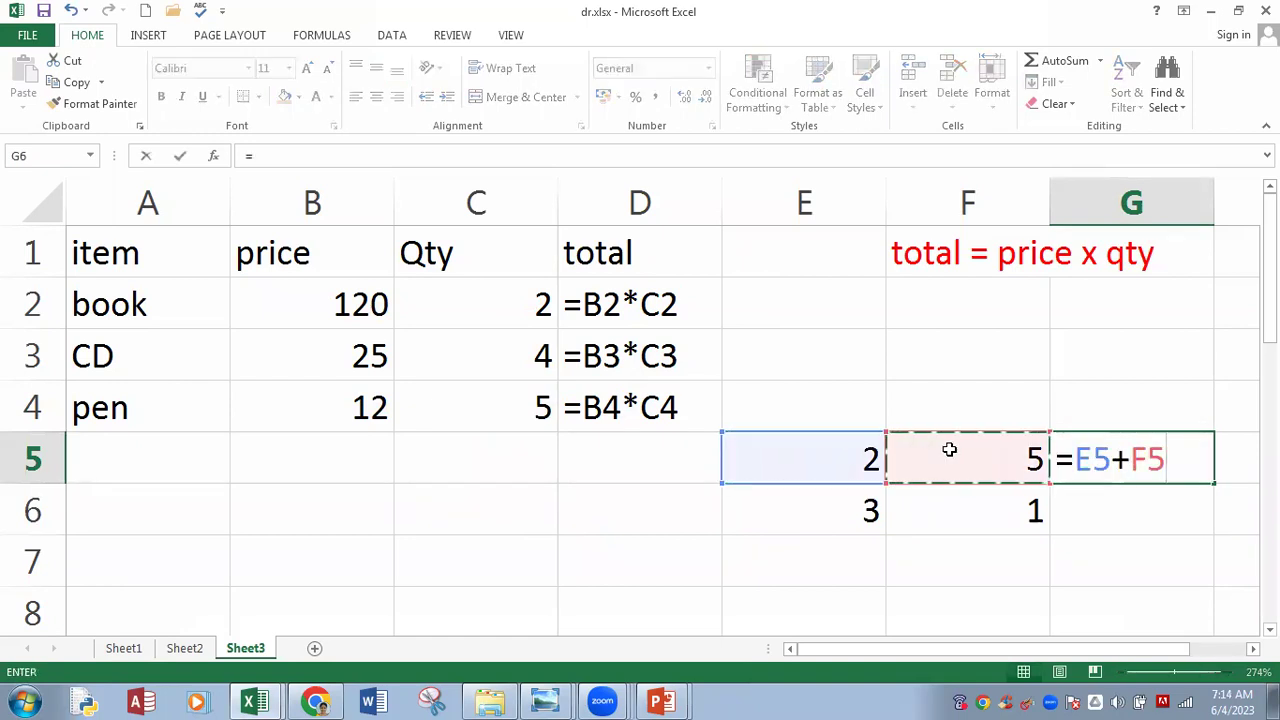
pyautogui.press('Return')
pyautogui.click(1111, 449)
pyautogui.moveTo(1222, 507); pyautogui.dragTo(1223, 534)
pyautogui.click(1140, 506)
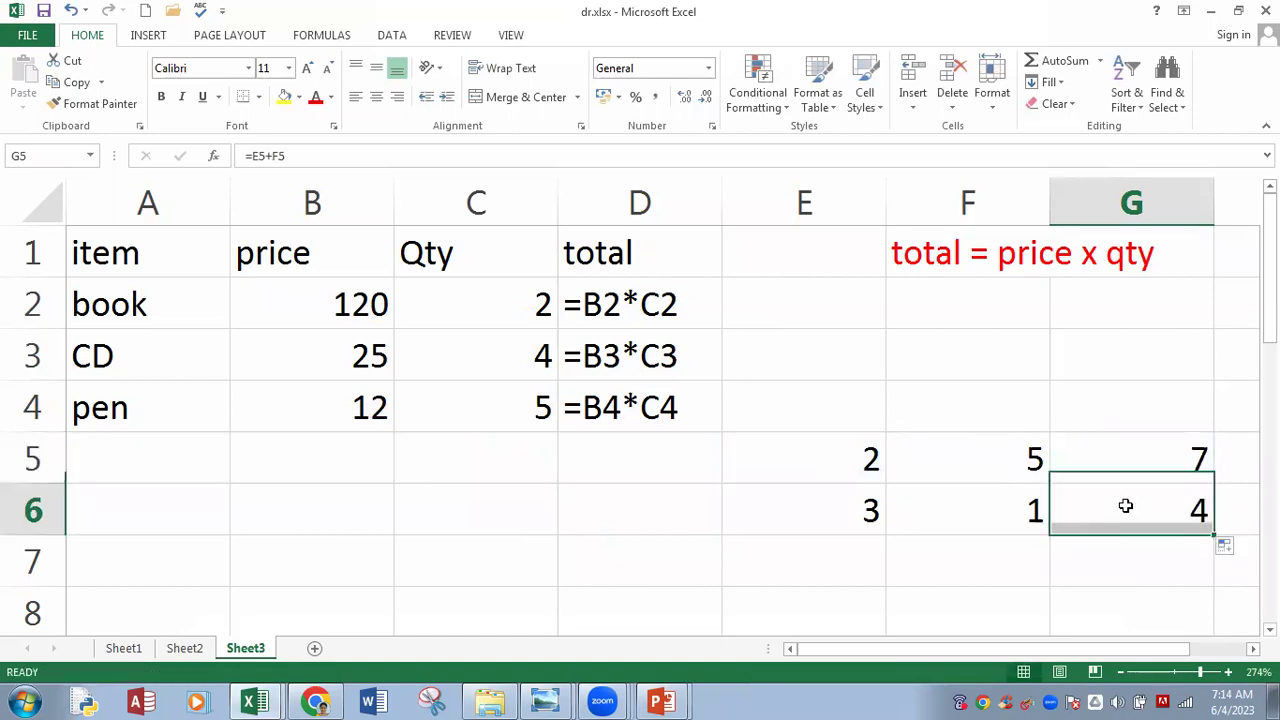
# Step: Convert the formulas in G5 and G6 to text by prefixing each with an apostrophe
pyautogui.click(1120, 457)
pyautogui.click(242, 156)
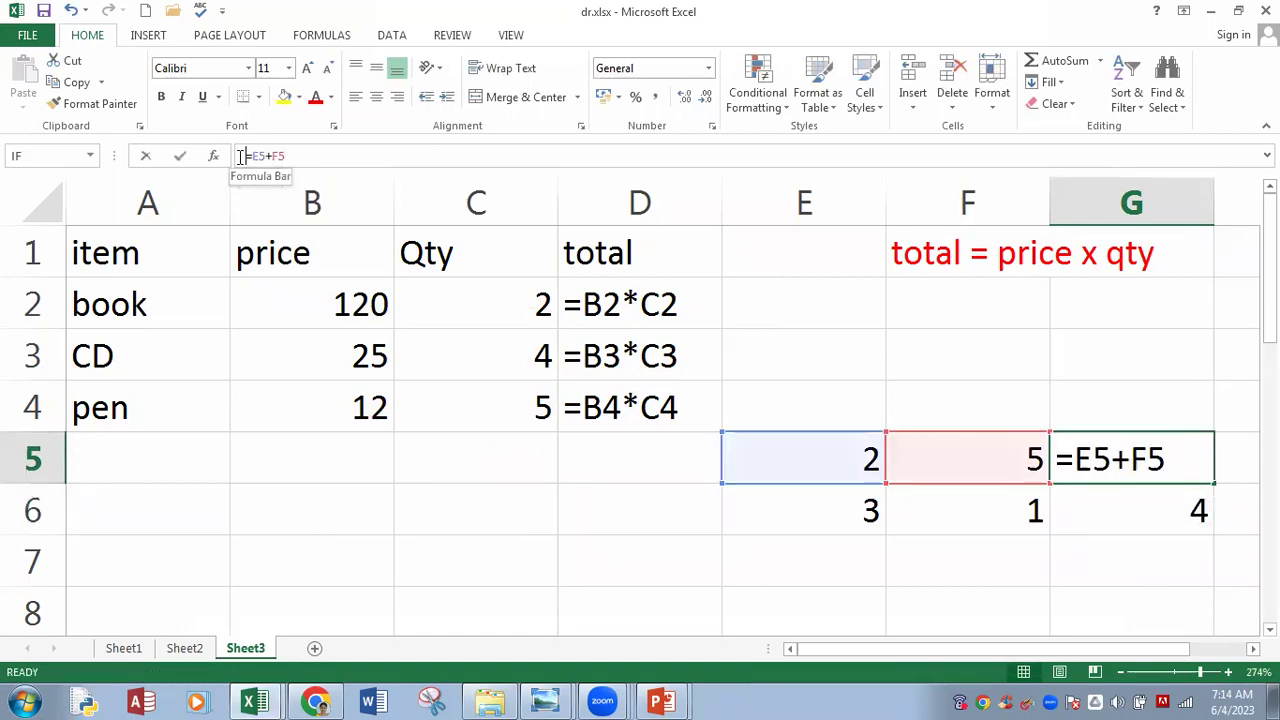
pyautogui.write("'")
pyautogui.press('Return')
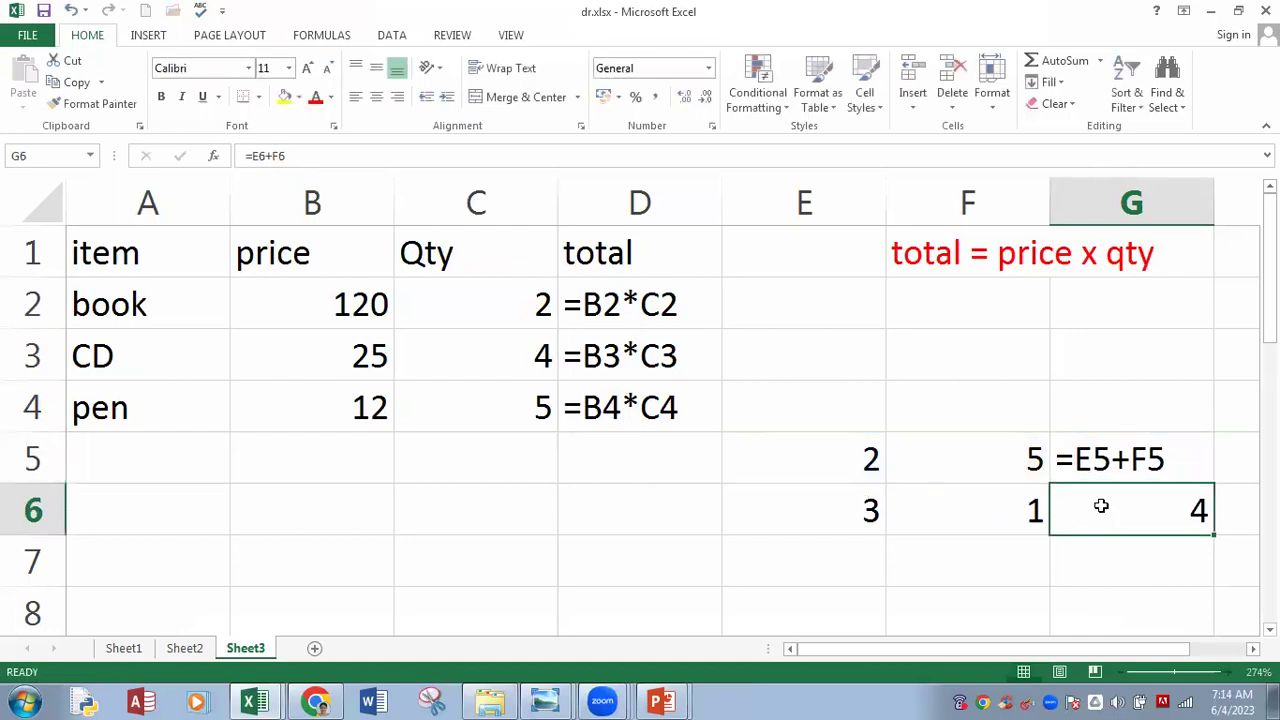
pyautogui.click(242, 156)
pyautogui.write("'")
pyautogui.press('Return')
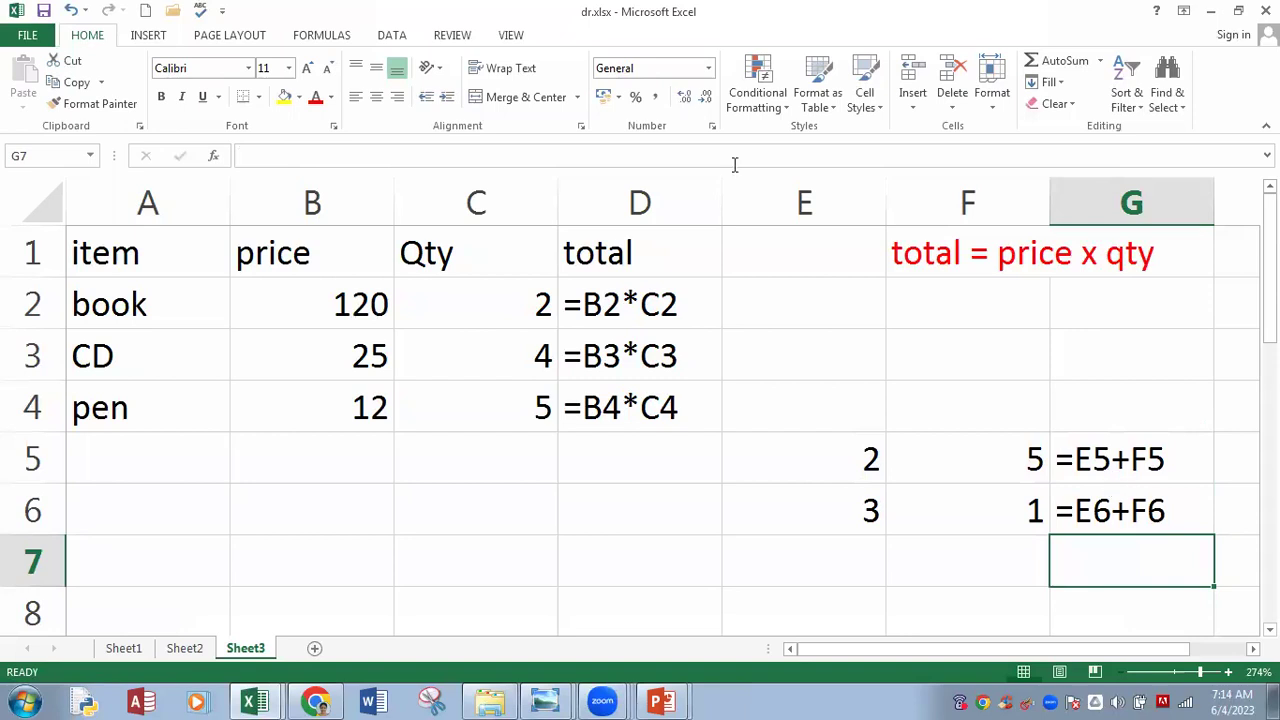
# Step: Draw a red downward arrow beside the formulas in column G and write "Row" above it with the annotation pen
pyautogui.moveTo(1178, 392); pyautogui.dragTo(1178, 548)
pyautogui.moveTo(1132, 312)
pyautogui.mouseDown()
pyautogui.moveTo(1134, 376)
pyautogui.moveTo(1136, 346)
pyautogui.moveTo(1176, 380)
pyautogui.moveTo(1196, 354)
pyautogui.moveTo(1186, 350)
pyautogui.moveTo(1232, 350)
pyautogui.moveTo(1248, 334)
pyautogui.mouseUp()
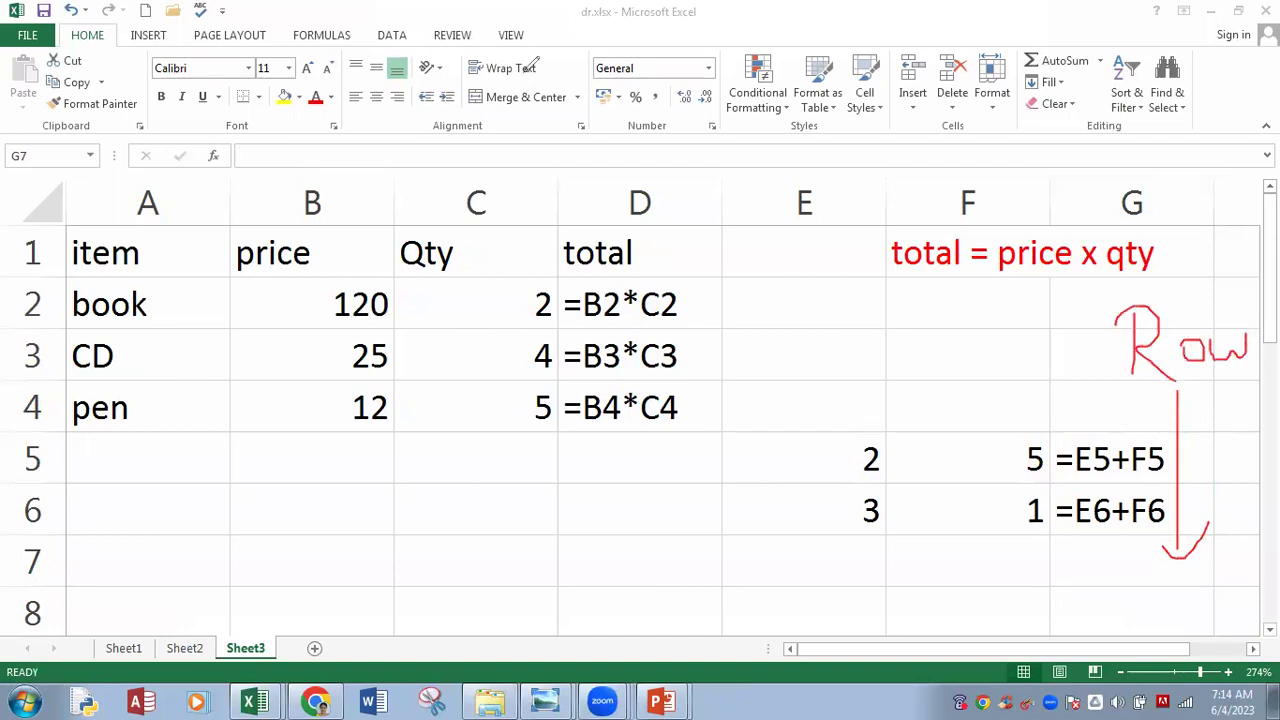
pyautogui.click(786, 563)
# Step: Enter the formula =E5+E6 in E7 and copy it across to F7 with the fill handle
pyautogui.click(760, 558)
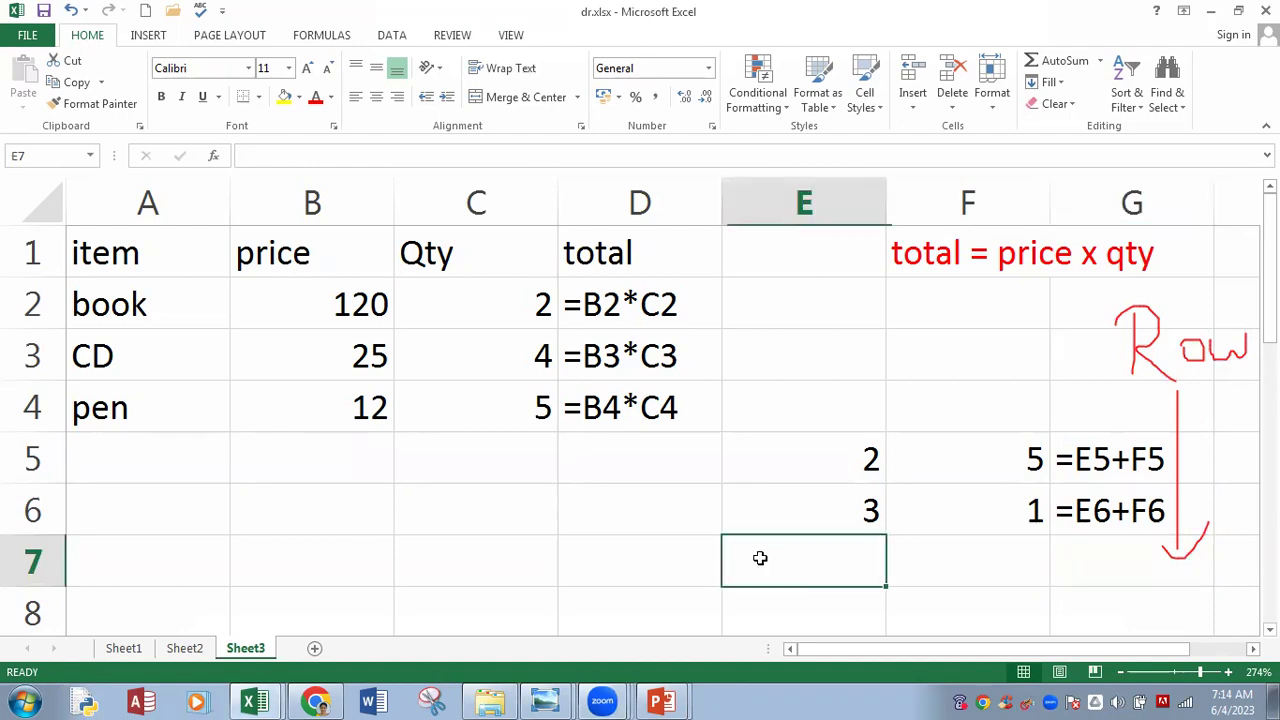
pyautogui.write('=')
pyautogui.click(790, 457)
pyautogui.write('+')
pyautogui.click(823, 503)
pyautogui.press('Return')
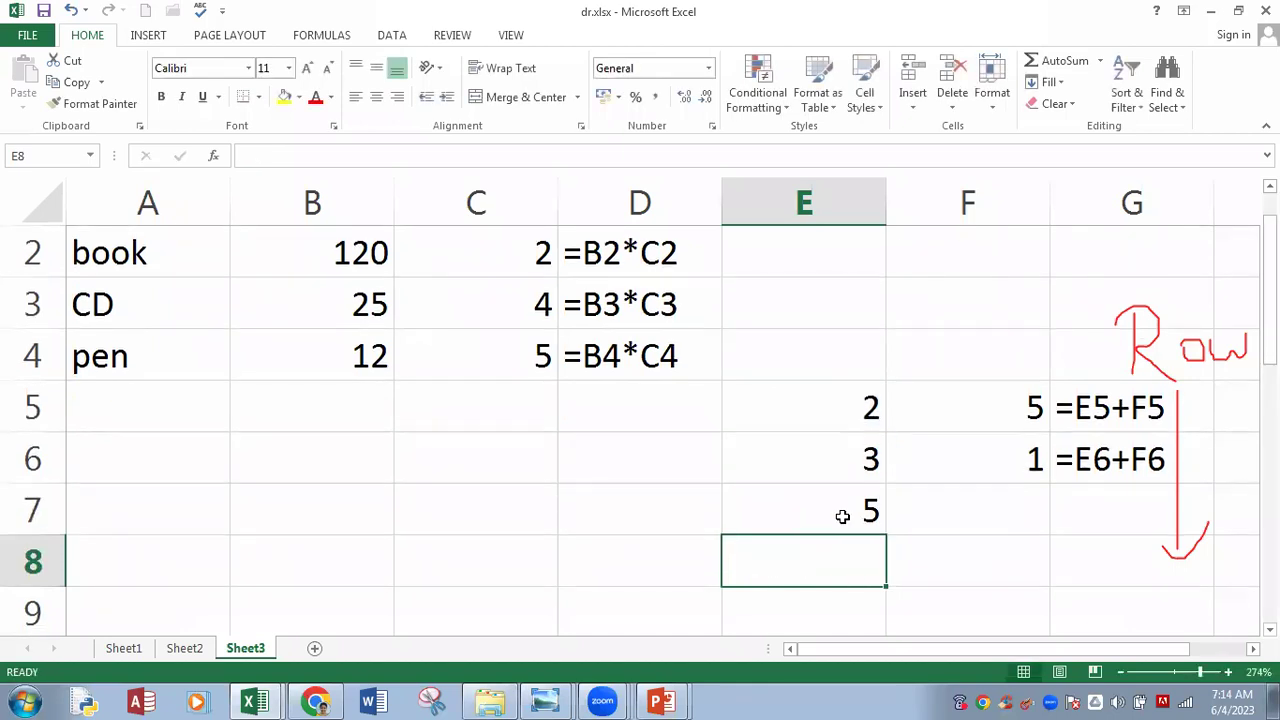
pyautogui.click(845, 514)
pyautogui.moveTo(885, 536); pyautogui.dragTo(1023, 518)
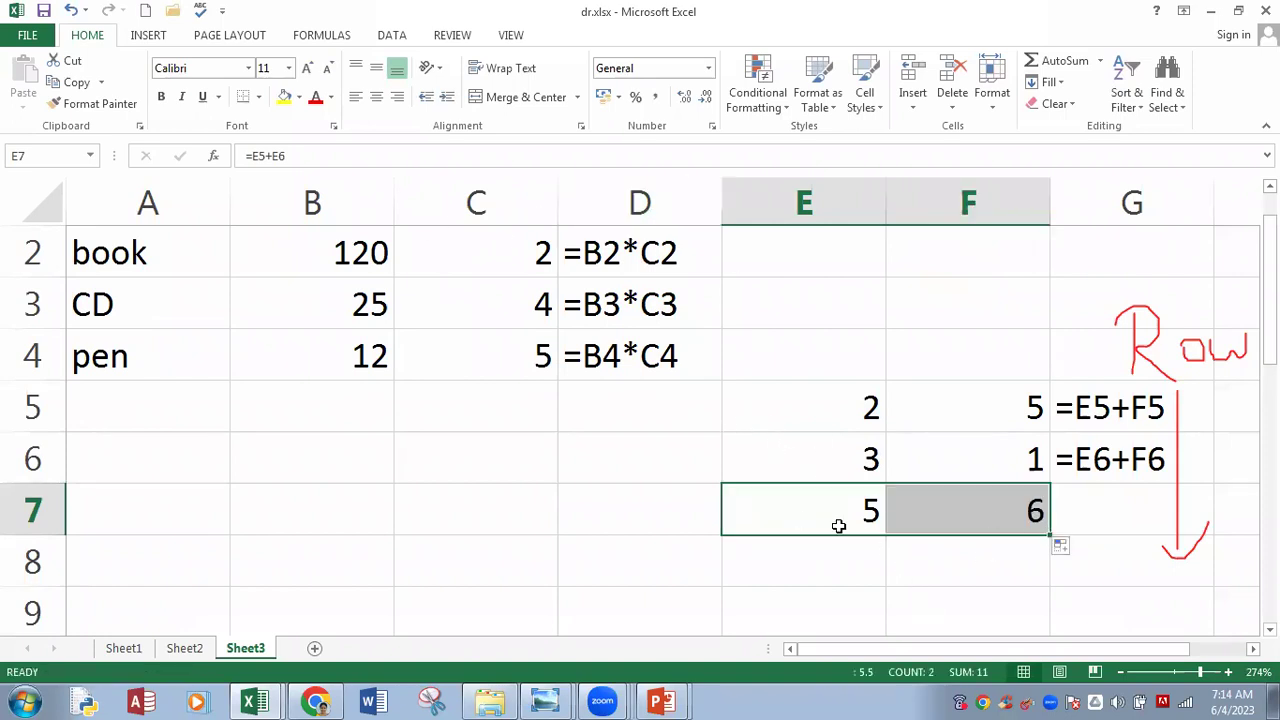
# Step: Convert the formulas in E7 and F7 to text by prefixing each with an apostrophe
pyautogui.click(804, 494)
pyautogui.click(249, 160)
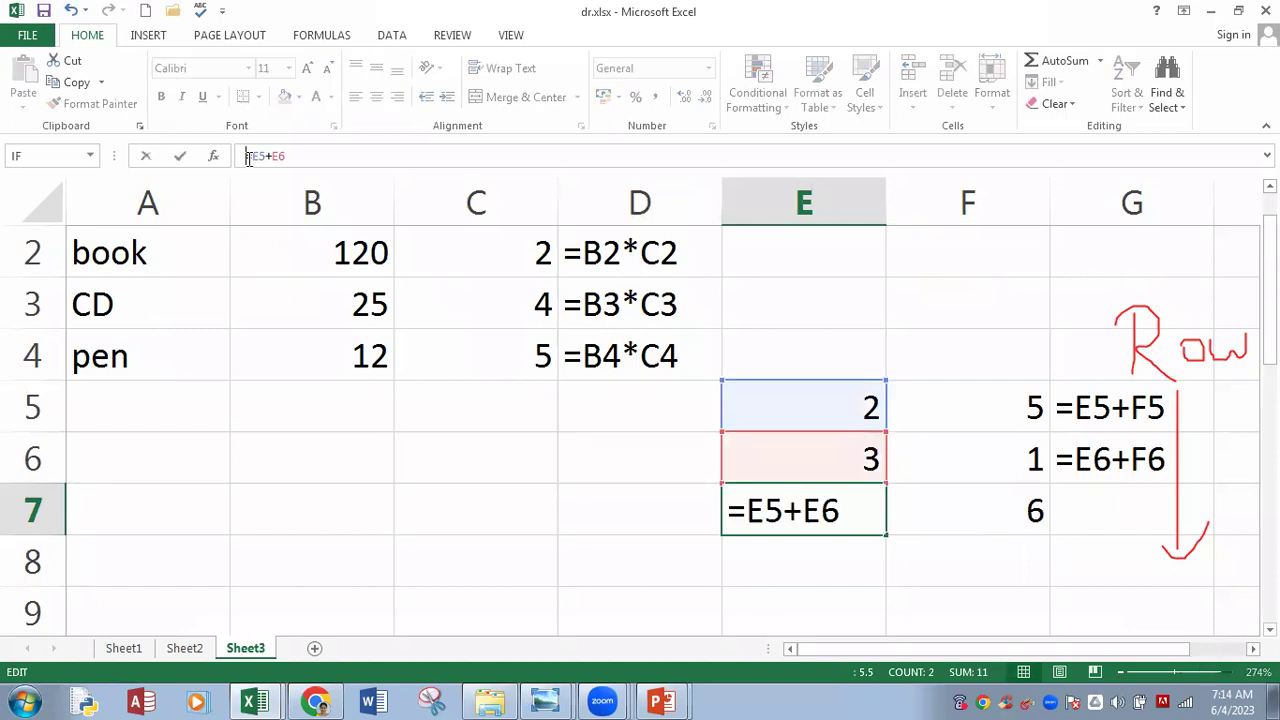
pyautogui.press('Return')
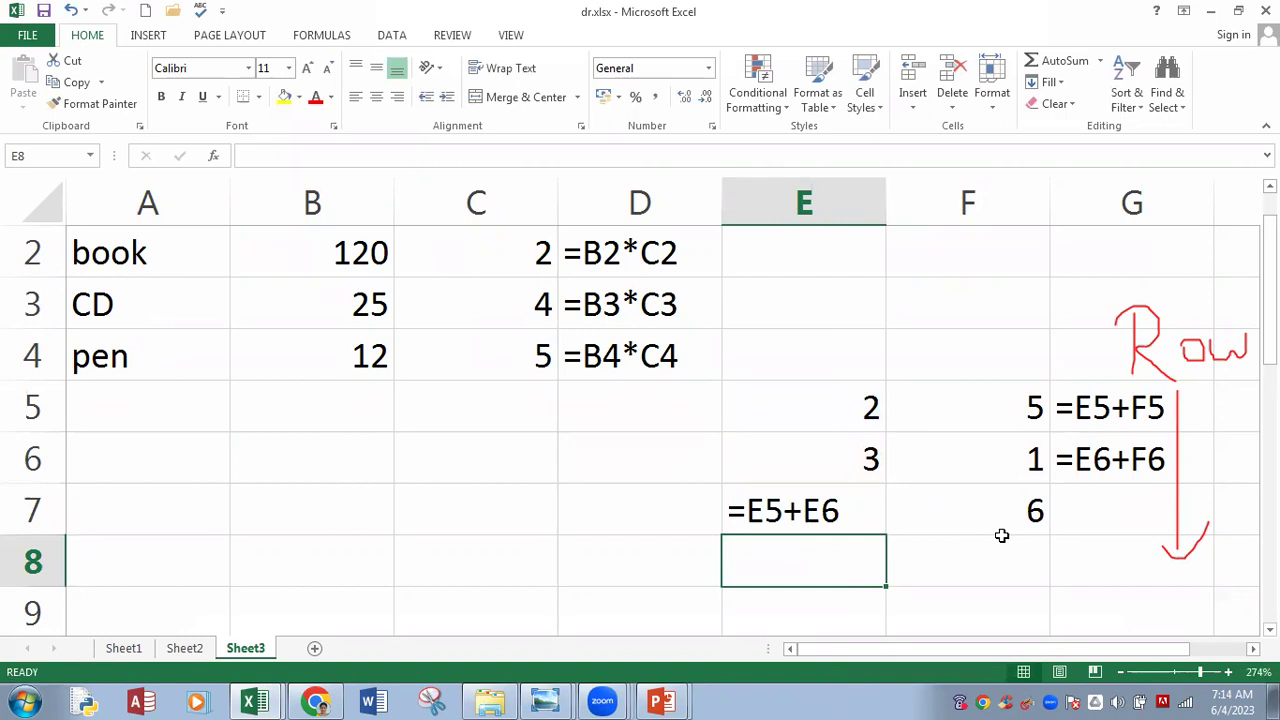
pyautogui.click(991, 498)
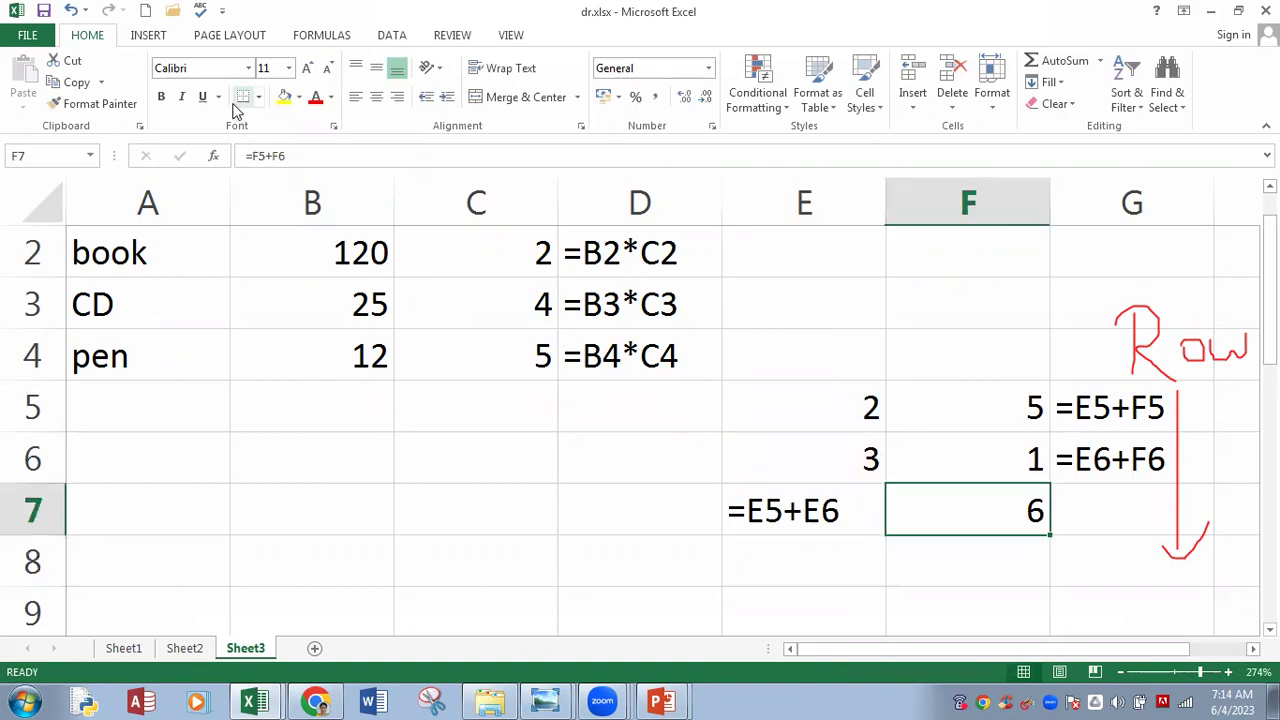
pyautogui.click(245, 155)
pyautogui.press('Return')
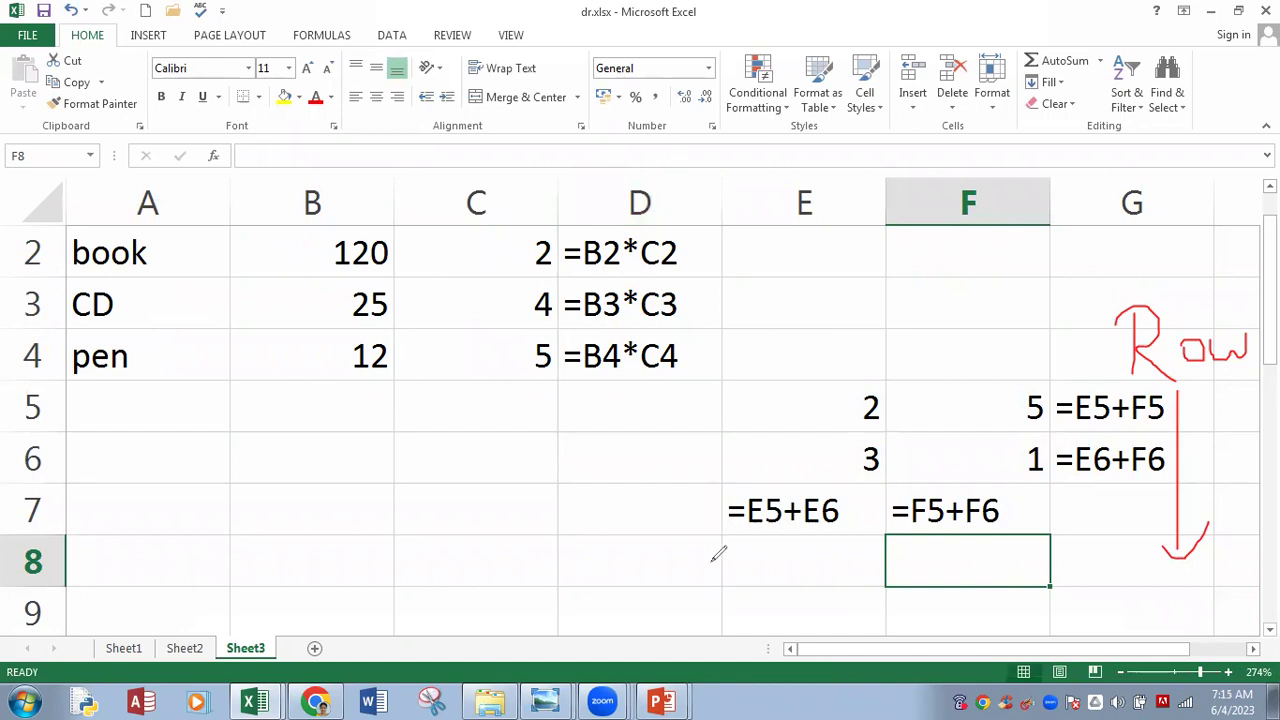
# Step: Draw a red rightward arrow under E7 and F7, write "Col" beside it, and clear all pen annotations
pyautogui.moveTo(710, 562); pyautogui.dragTo(1040, 567)
pyautogui.moveTo(1021, 516); pyautogui.dragTo(1034, 596)
pyautogui.moveTo(597, 526)
pyautogui.mouseDown()
pyautogui.moveTo(566, 532)
pyautogui.moveTo(592, 563)
pyautogui.moveTo(627, 541)
pyautogui.mouseUp()
pyautogui.moveTo(647, 490); pyautogui.dragTo(649, 575)
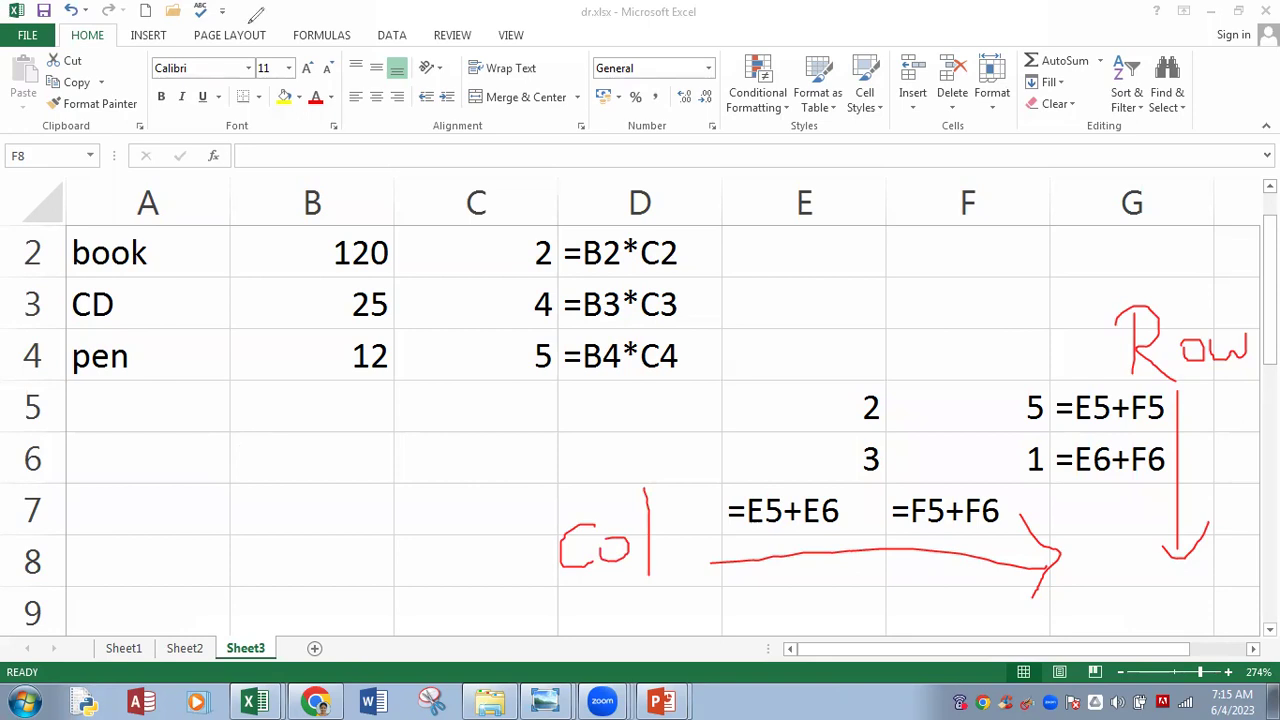
pyautogui.press('Escape')
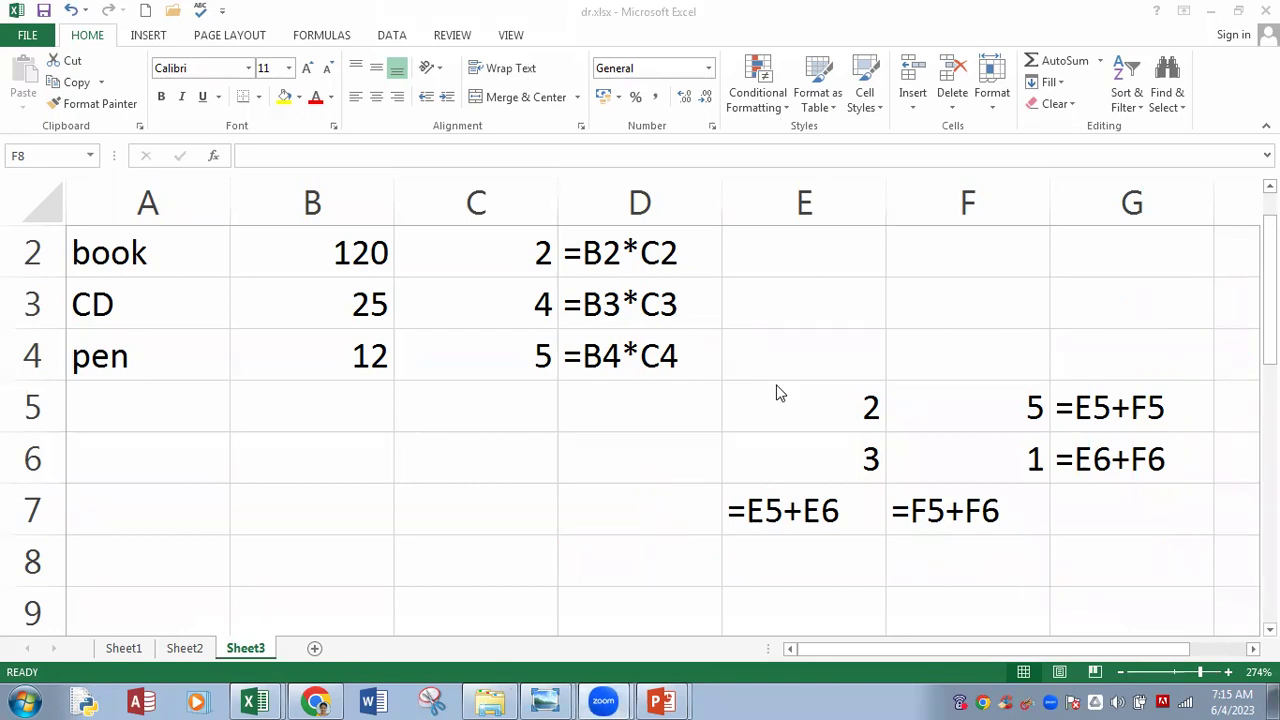
# Step: Delete the sample numbers and formulas from columns E to G and the text formulas from D2:D4
pyautogui.moveTo(725, 375); pyautogui.dragTo(1159, 594)
pyautogui.press('Delete')
pyautogui.click(466, 503)
pyautogui.moveTo(594, 251); pyautogui.dragTo(610, 376)
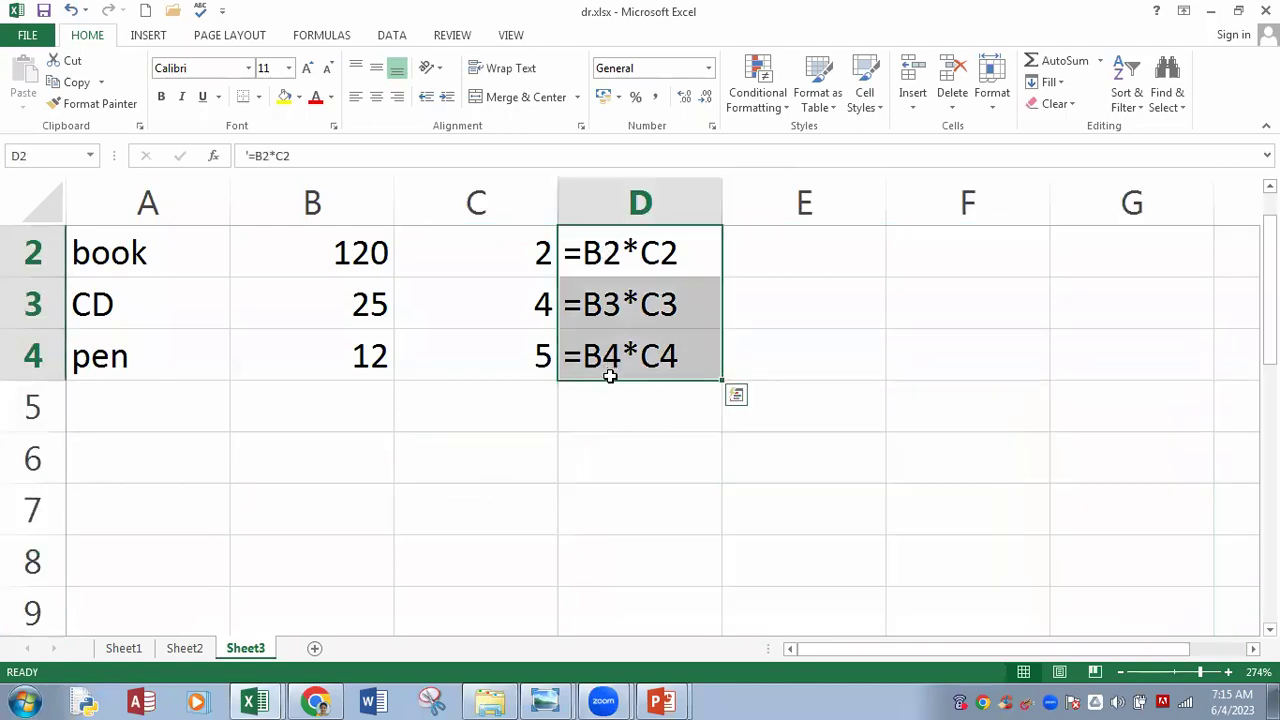
pyautogui.press('Delete')
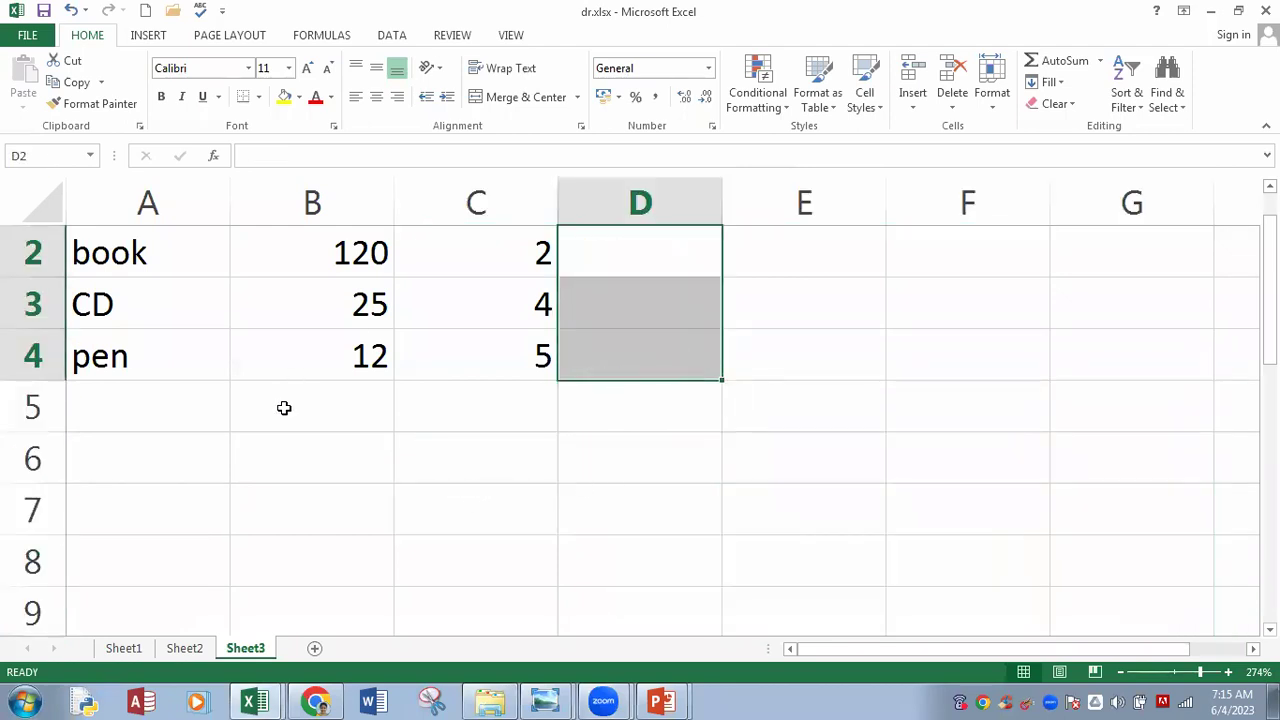
pyautogui.click(130, 447)
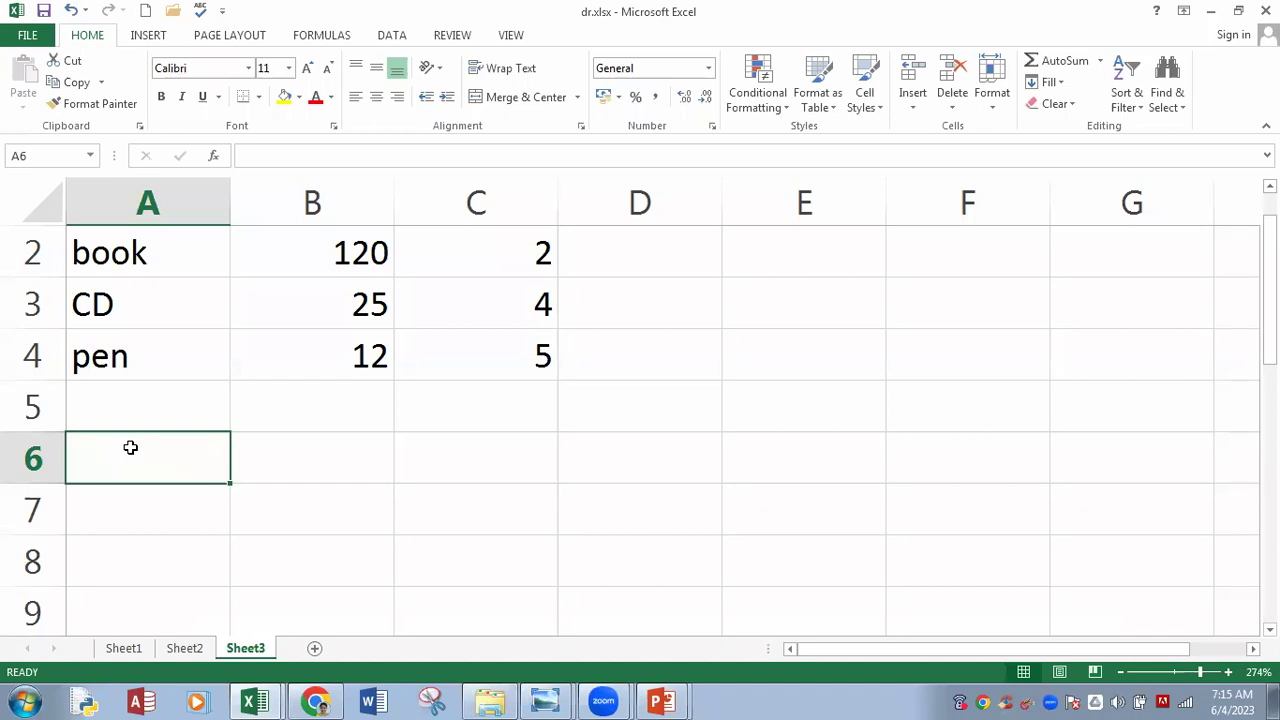
# Step: Calculate the book total in D2 with =B2*C2 and copy the formula down to D4 with the fill handle
pyautogui.click(595, 249)
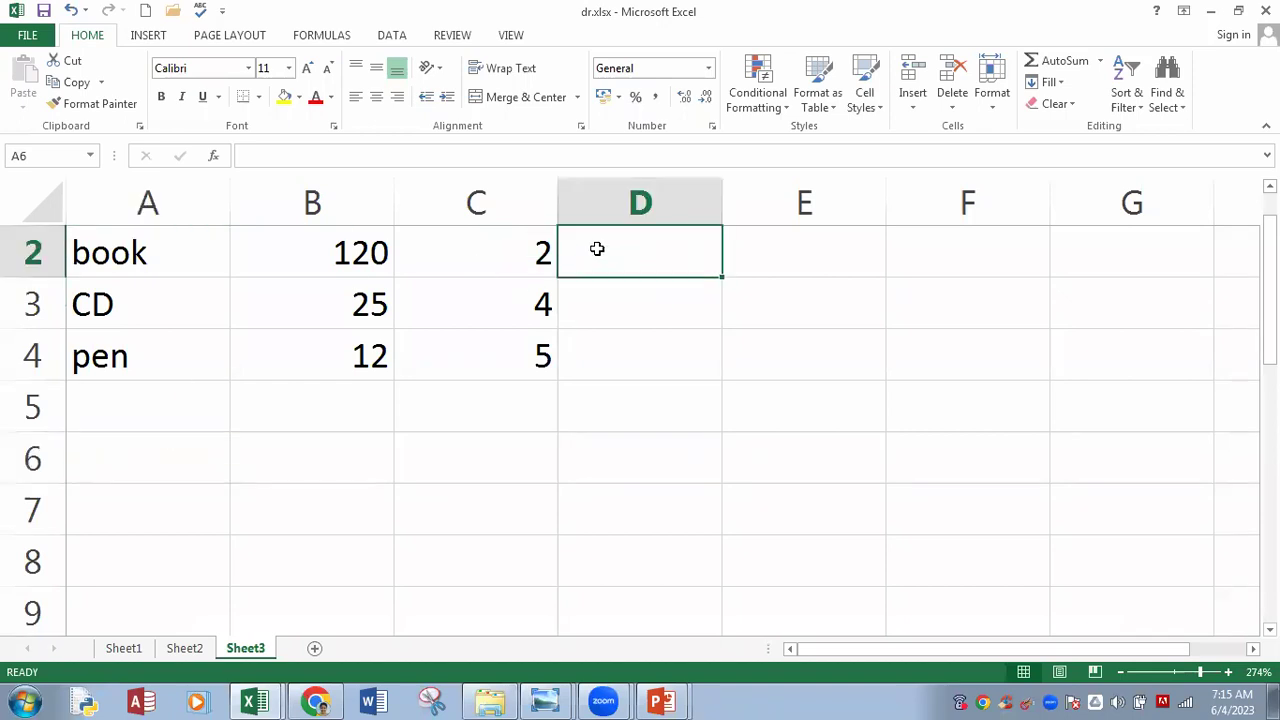
pyautogui.write('=')
pyautogui.click(315, 251)
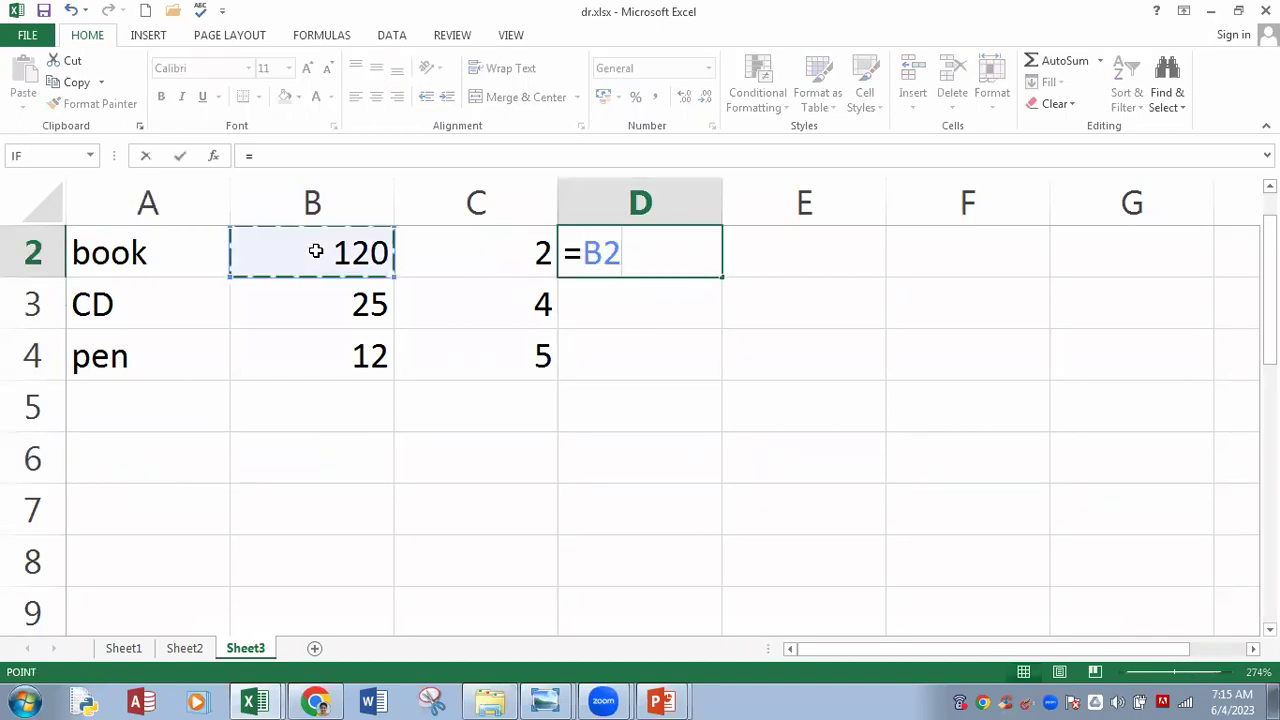
pyautogui.write('*')
pyautogui.click(488, 256)
pyautogui.press('Return')
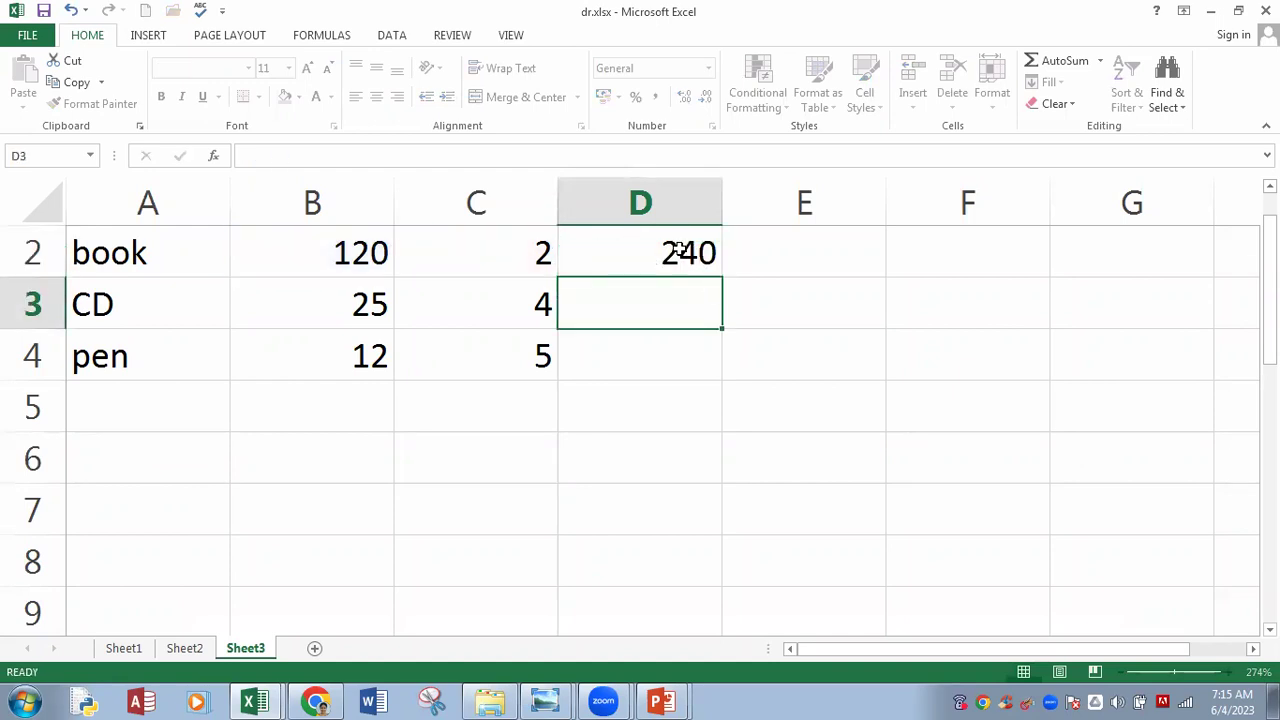
pyautogui.click(705, 265)
pyautogui.moveTo(723, 278); pyautogui.dragTo(731, 386)
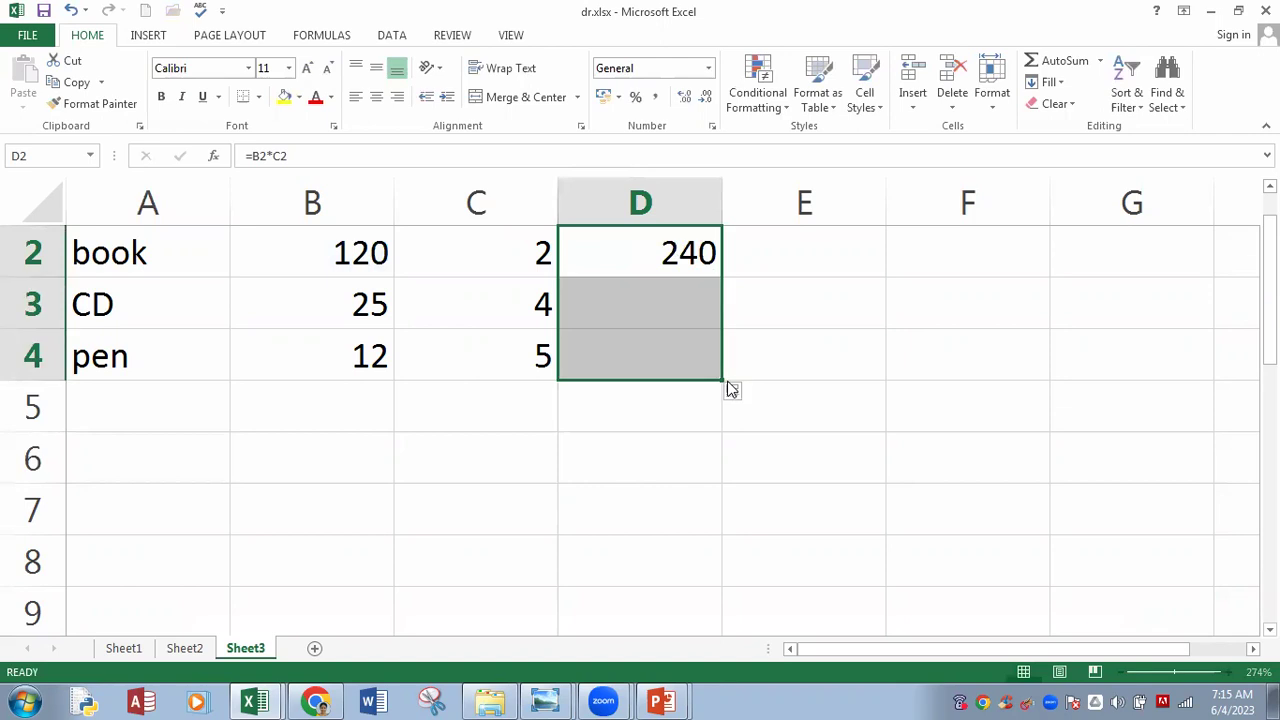
# Step: Add a "new total" column heading in E1
pyautogui.click(807, 247)
pyautogui.scroll(1, 920, 485)
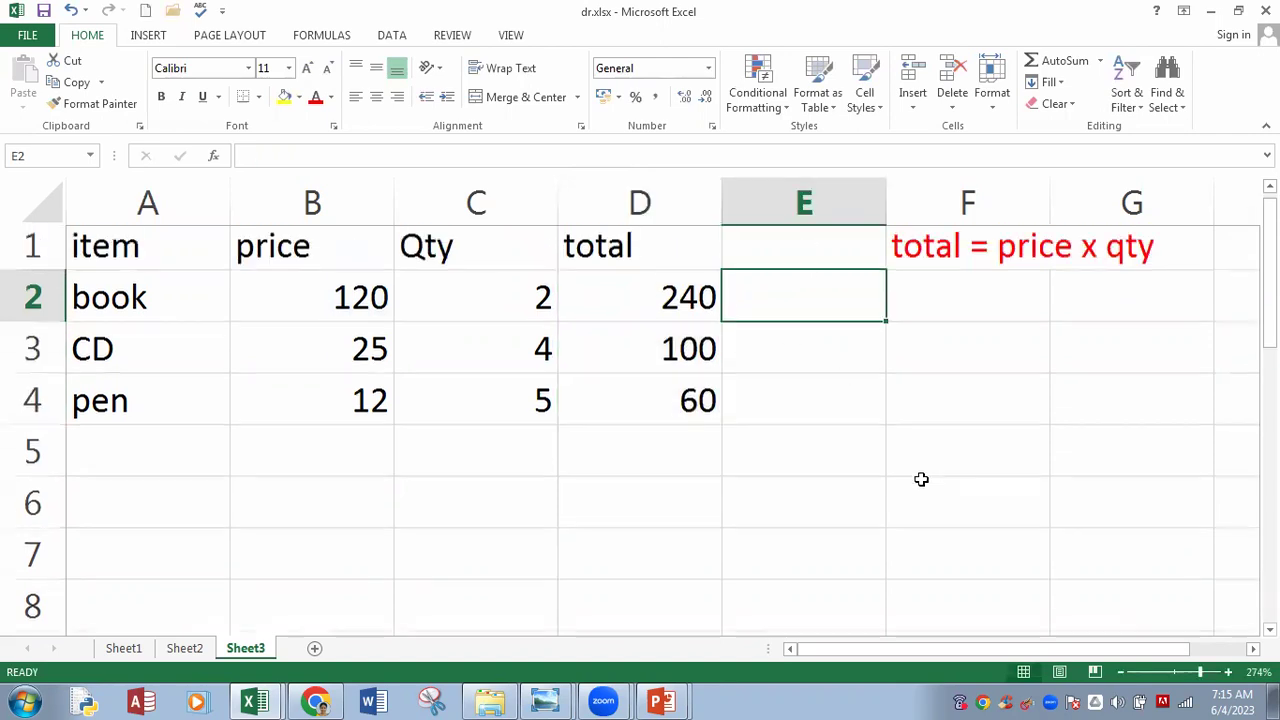
pyautogui.click(790, 243)
pyautogui.write('n')
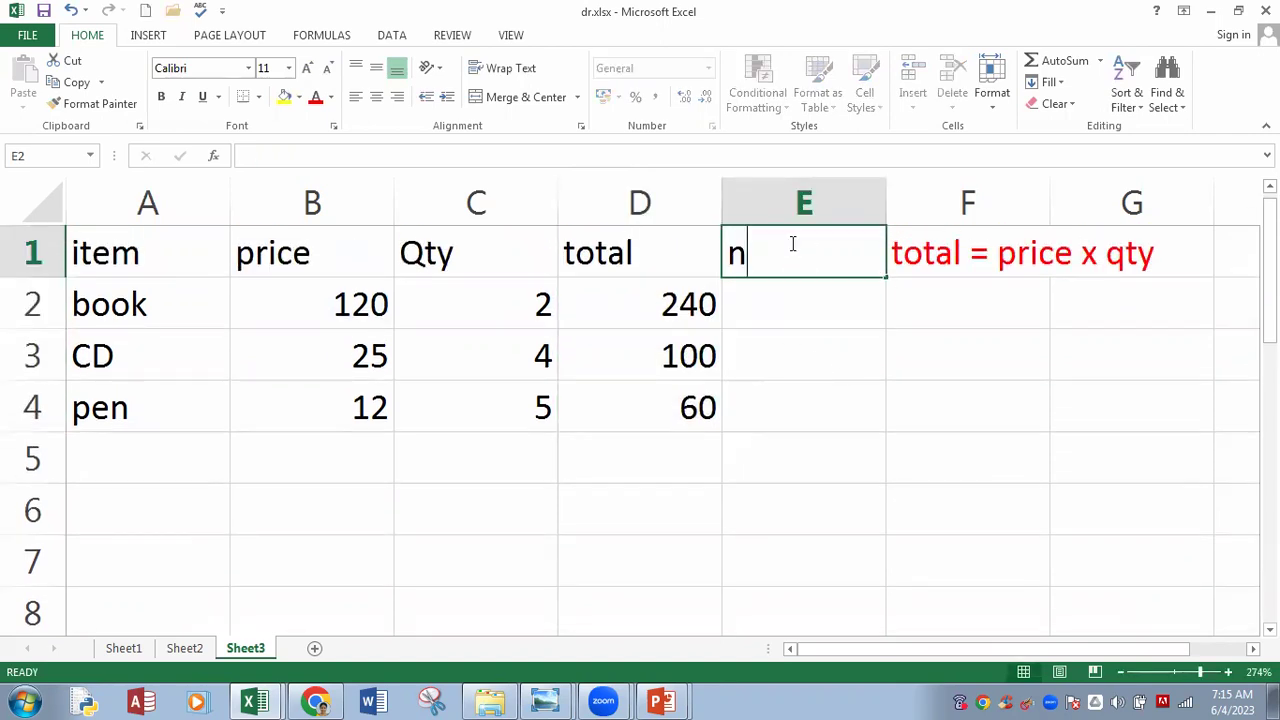
pyautogui.write('ew total')
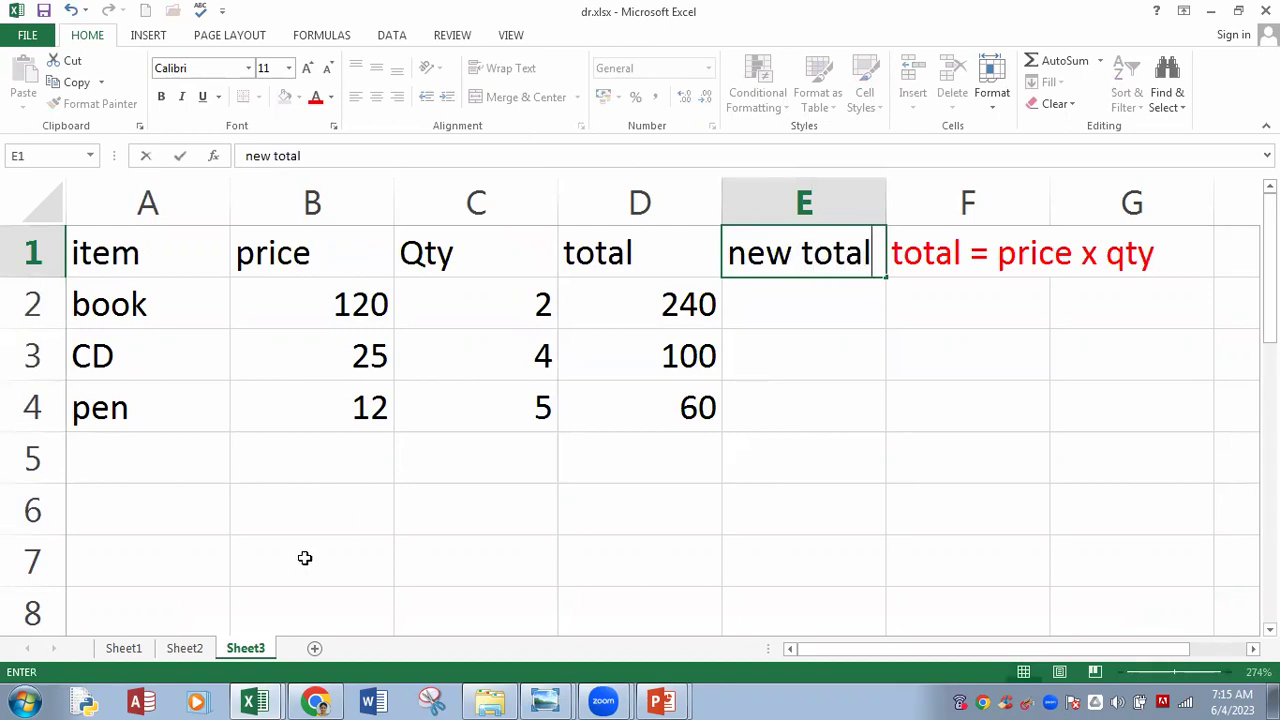
pyautogui.click(131, 520)
# Step: Enter the note "new total = total +10" as text in F2 and colour its font red
pyautogui.click(977, 318)
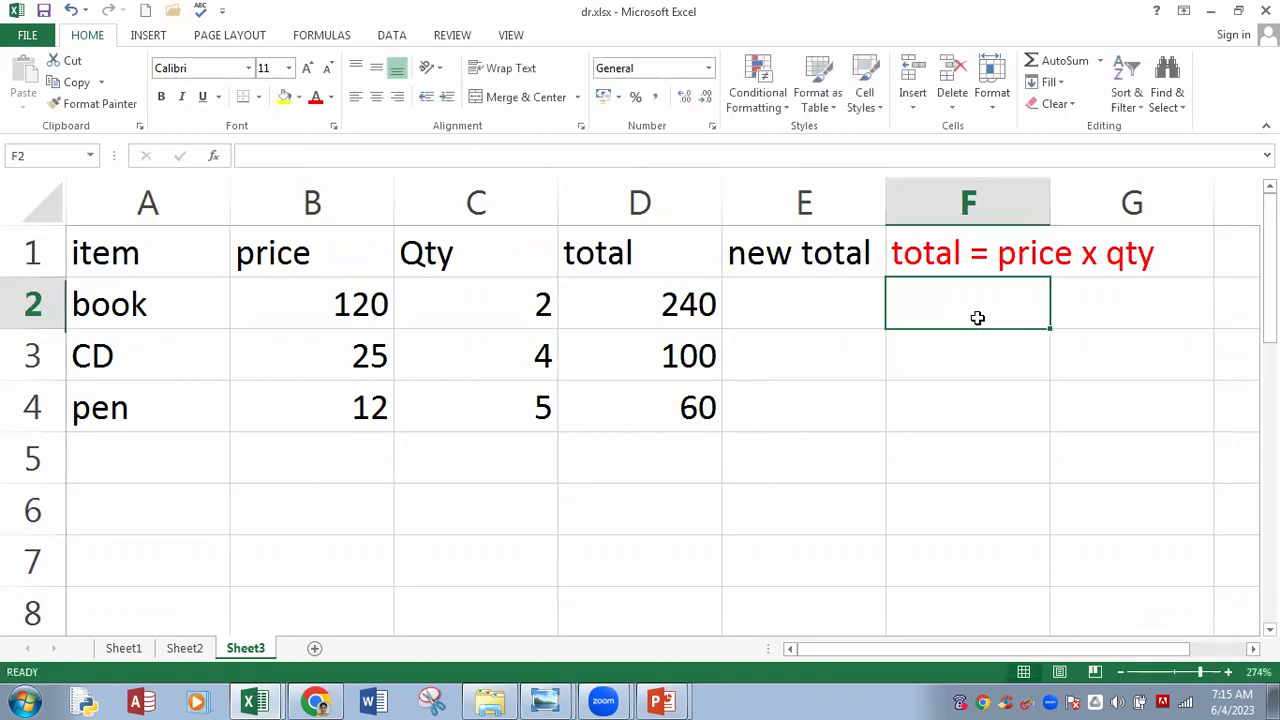
pyautogui.write("'ne")
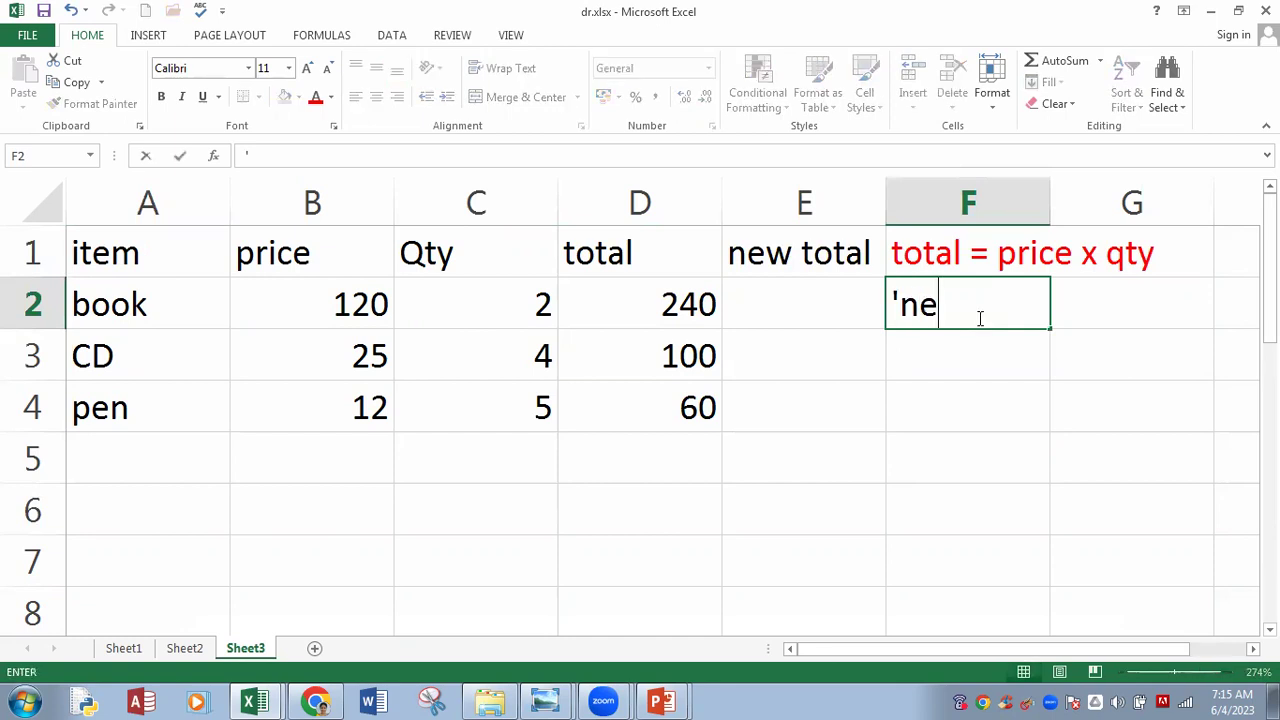
pyautogui.write('w total')
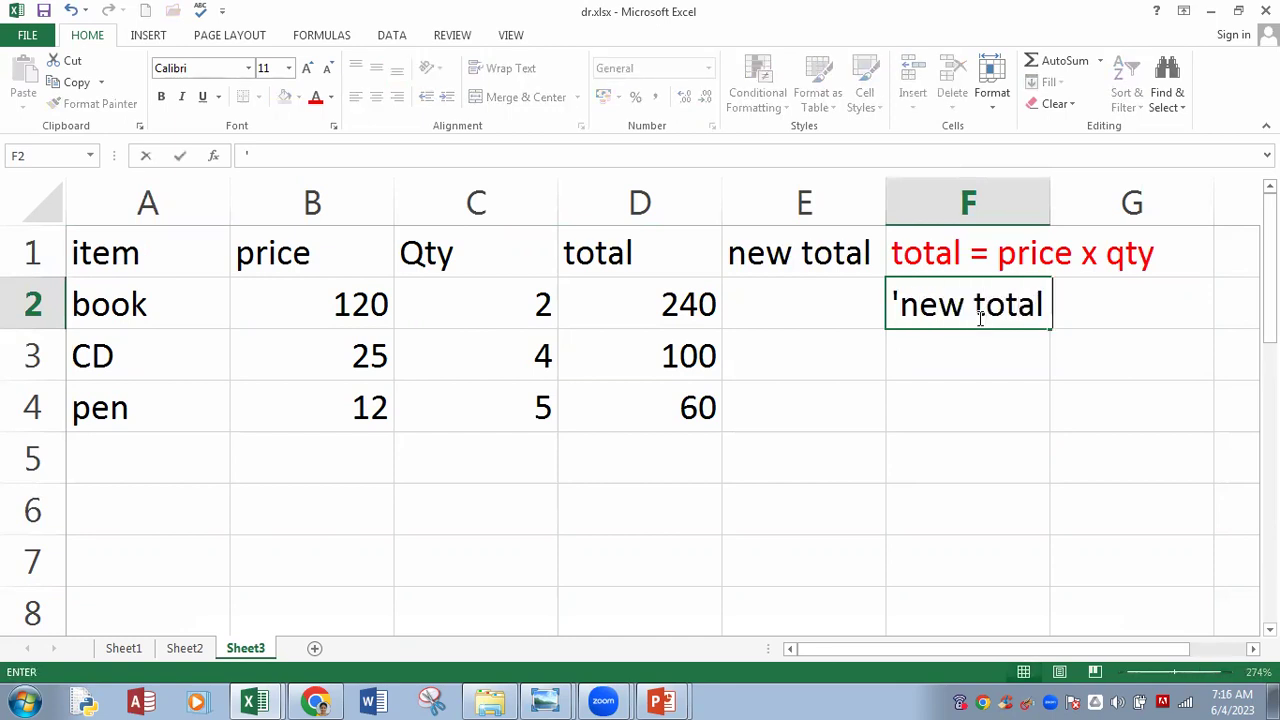
pyautogui.write(' = total +10')
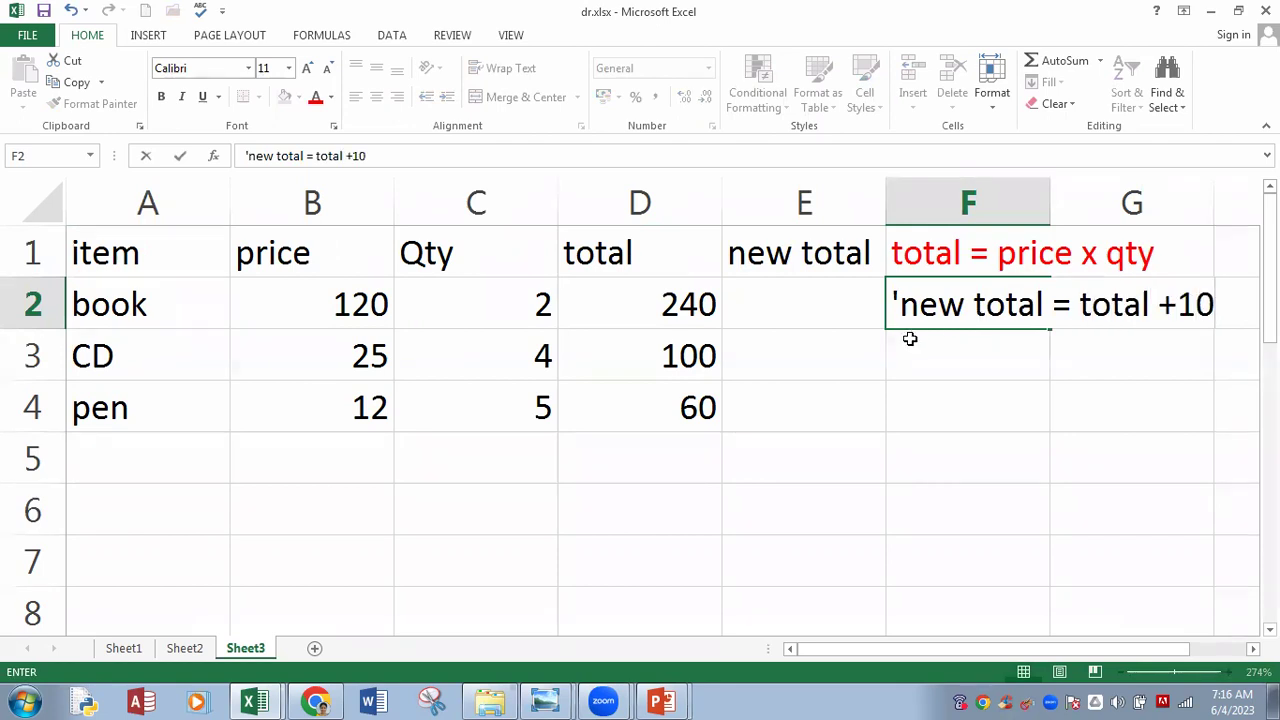
pyautogui.click(974, 466)
pyautogui.press('Up')
pyautogui.press('Up')
pyautogui.press('Up')
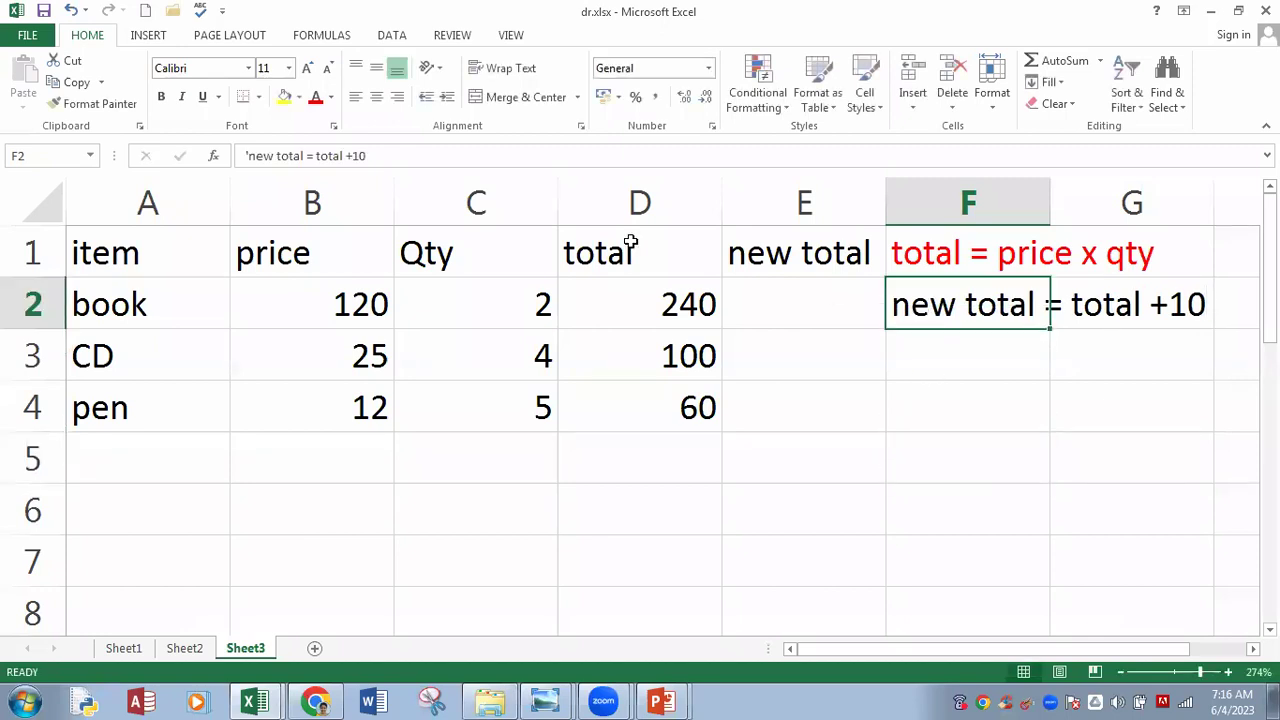
pyautogui.click(315, 97)
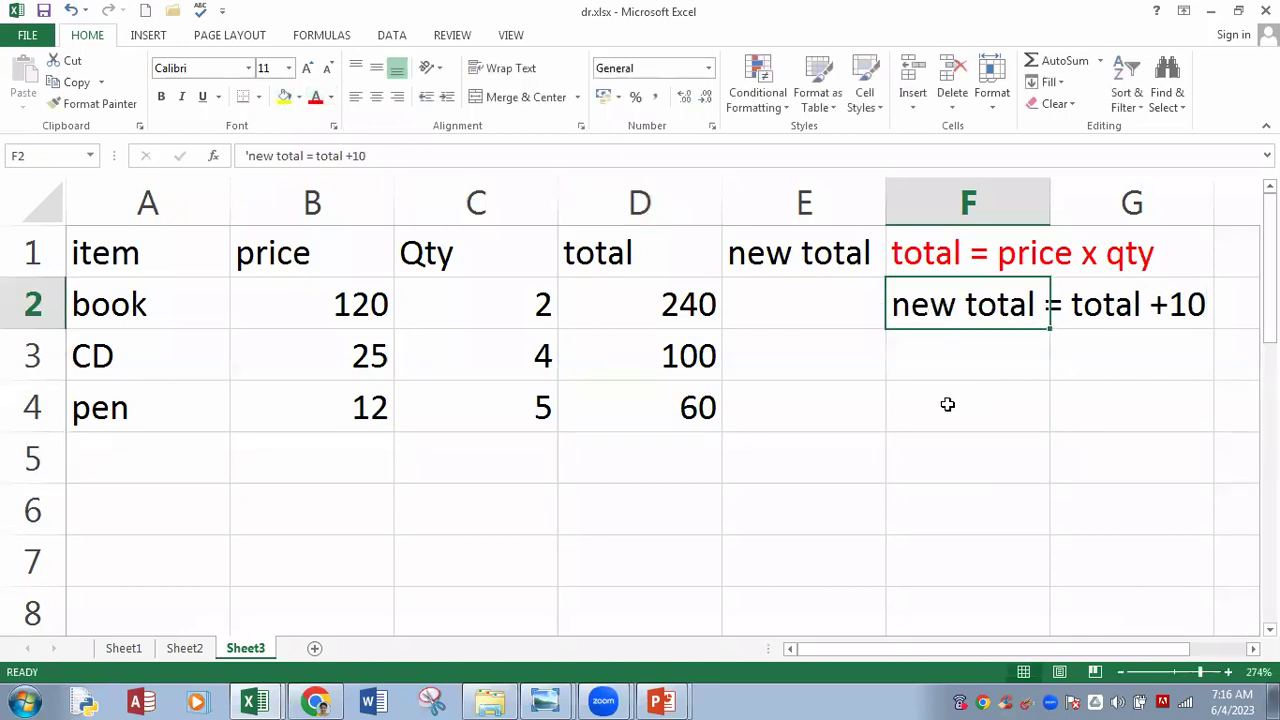
pyautogui.click(784, 307)
pyautogui.write('=')
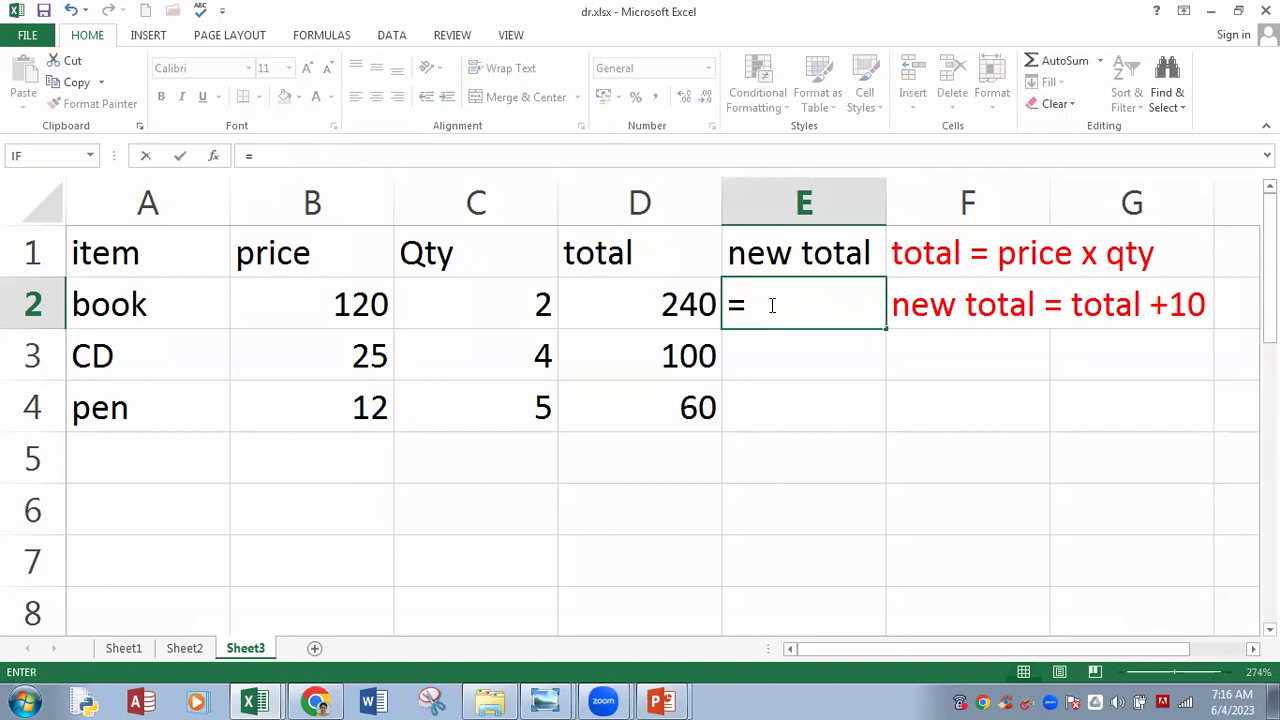
pyautogui.click(659, 305)
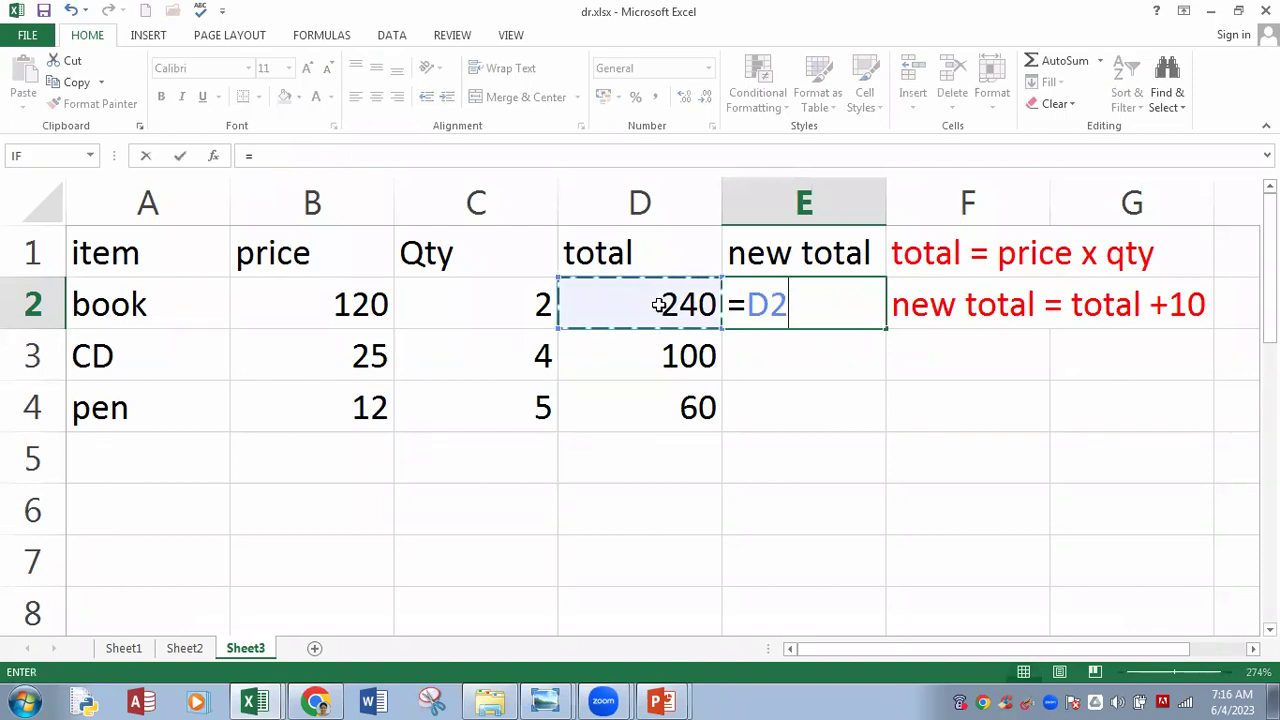
pyautogui.click(153, 510)
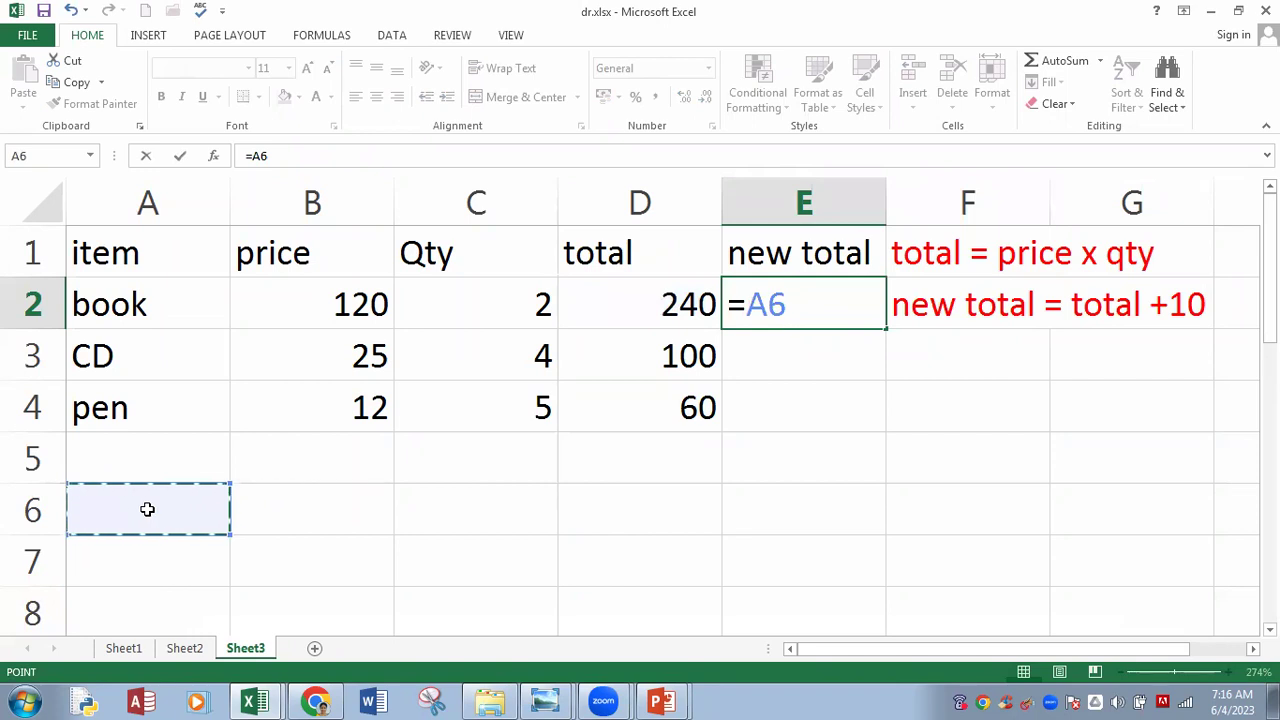
pyautogui.press('Escape')
# Step: Enter the label "new rate" in A6 and the value 10 in B6
pyautogui.click(132, 516)
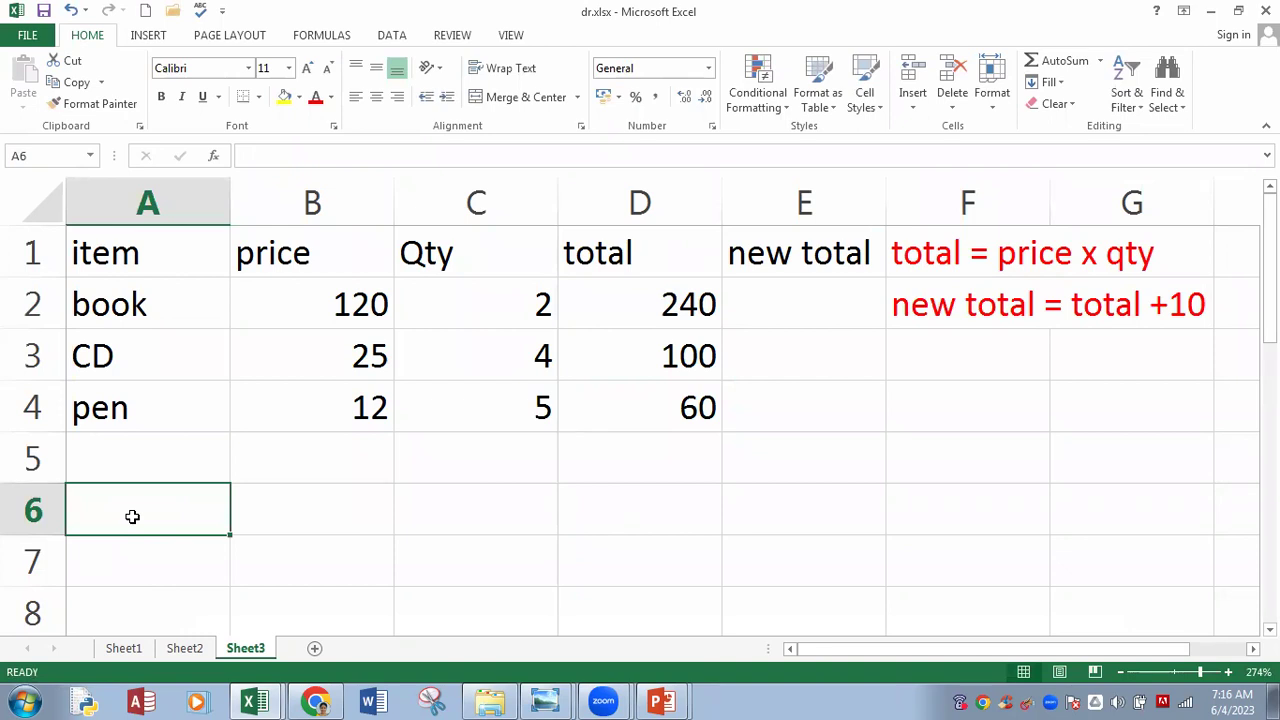
pyautogui.write('new rate')
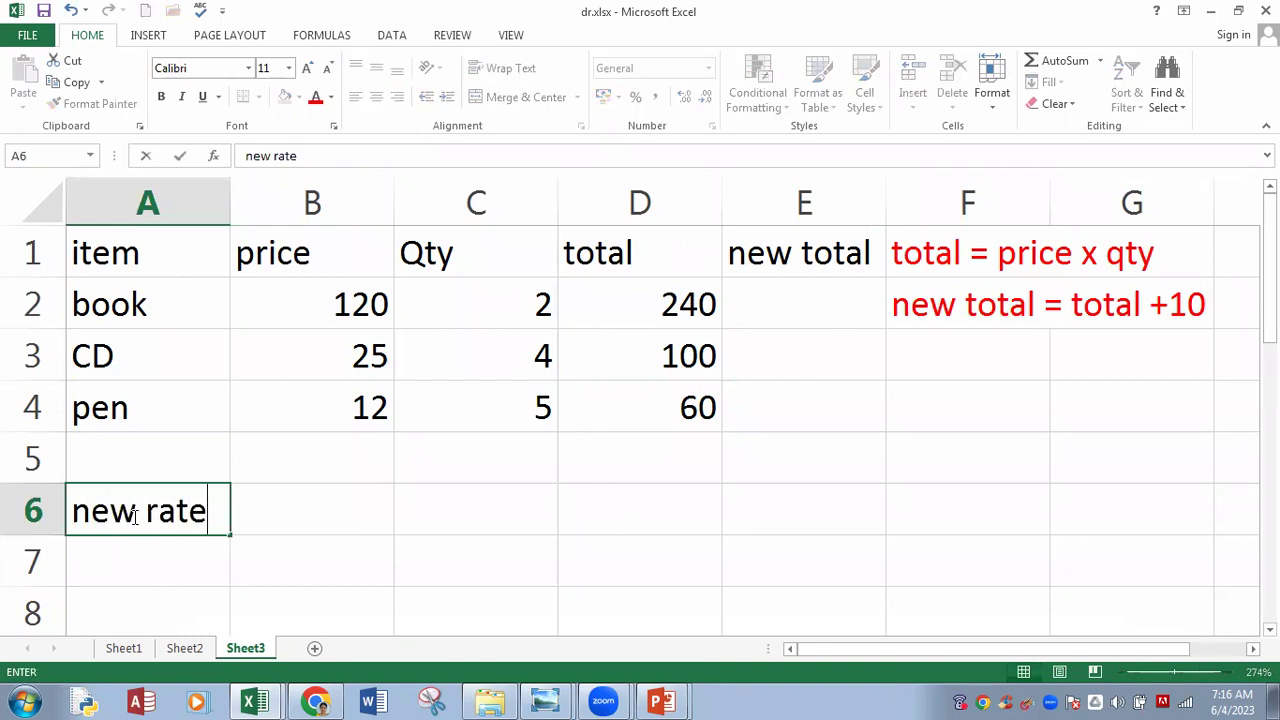
pyautogui.press('Tab')
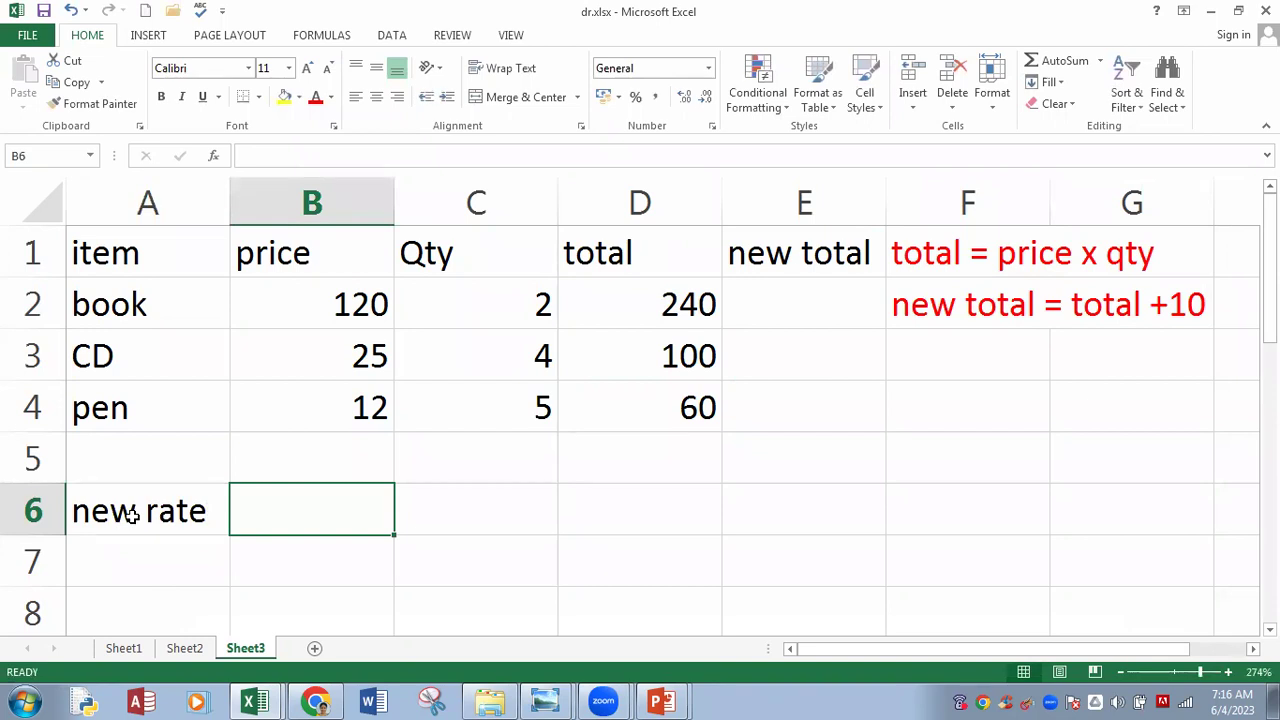
pyautogui.write('10')
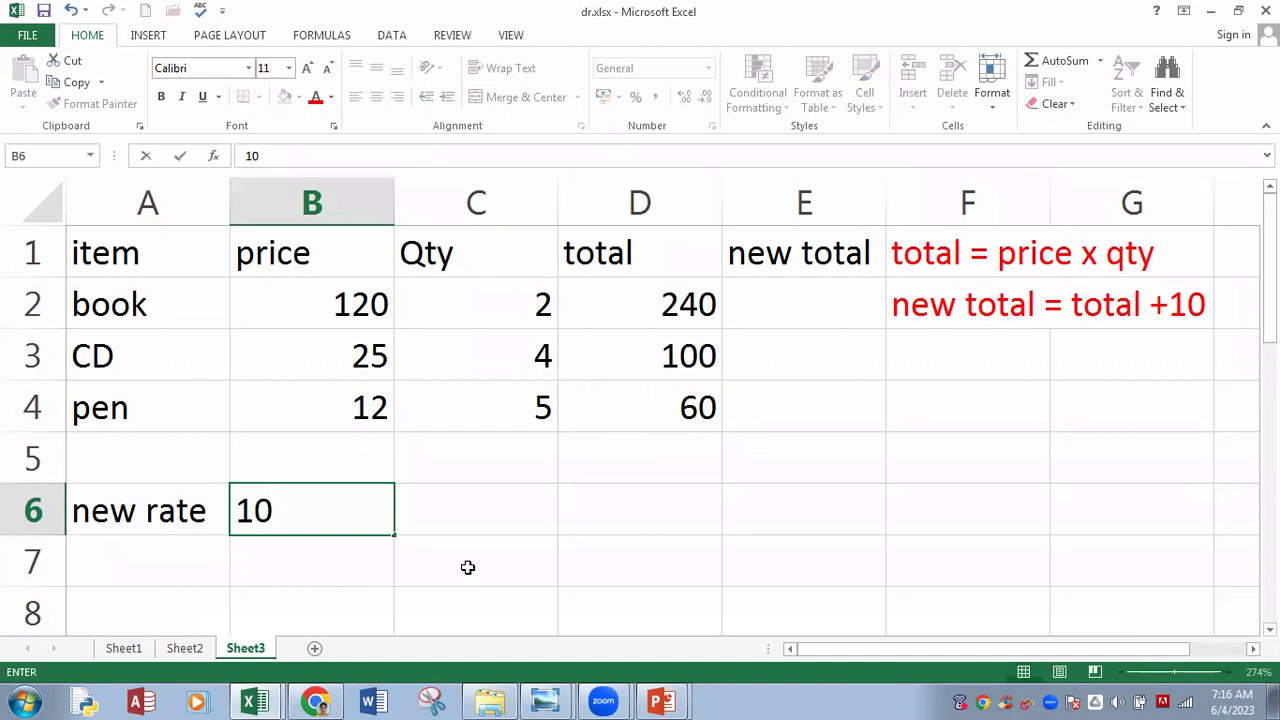
pyautogui.click(467, 567)
# Step: Calculate the book's new total in E2 with =D2+B6 and copy the formula down to E4 with the fill handle
pyautogui.click(777, 323)
pyautogui.write('=')
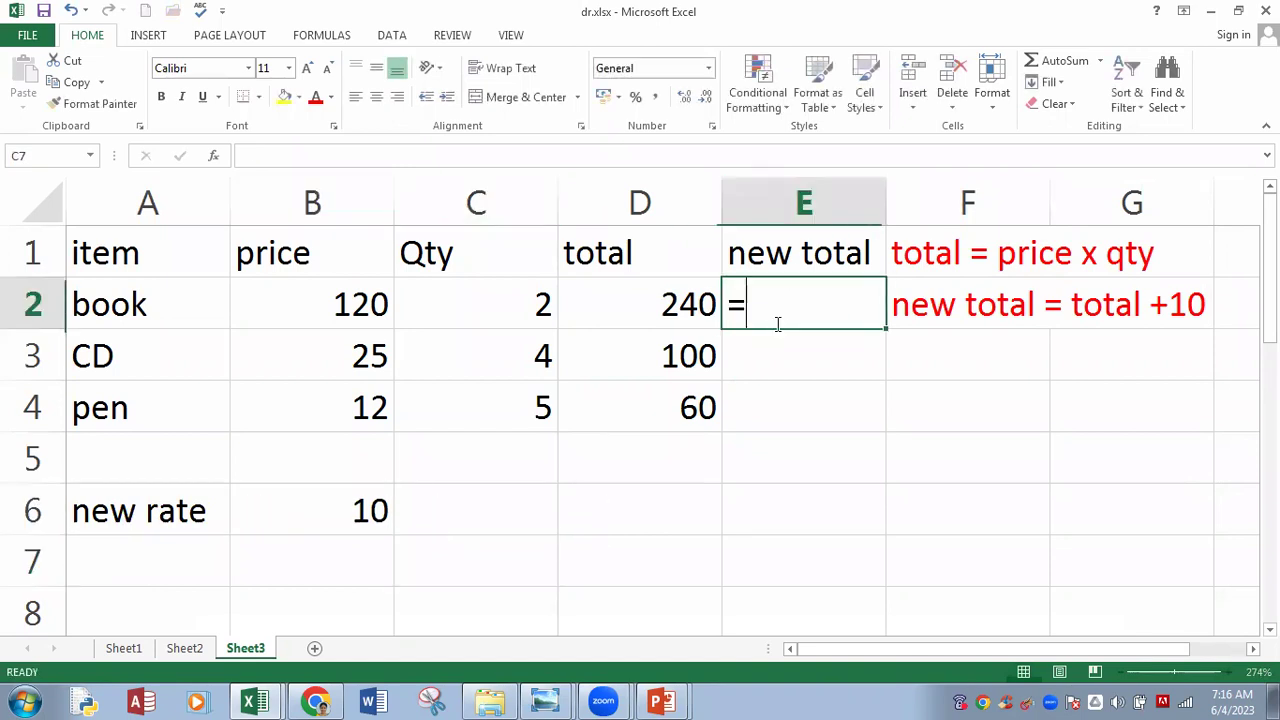
pyautogui.click(643, 300)
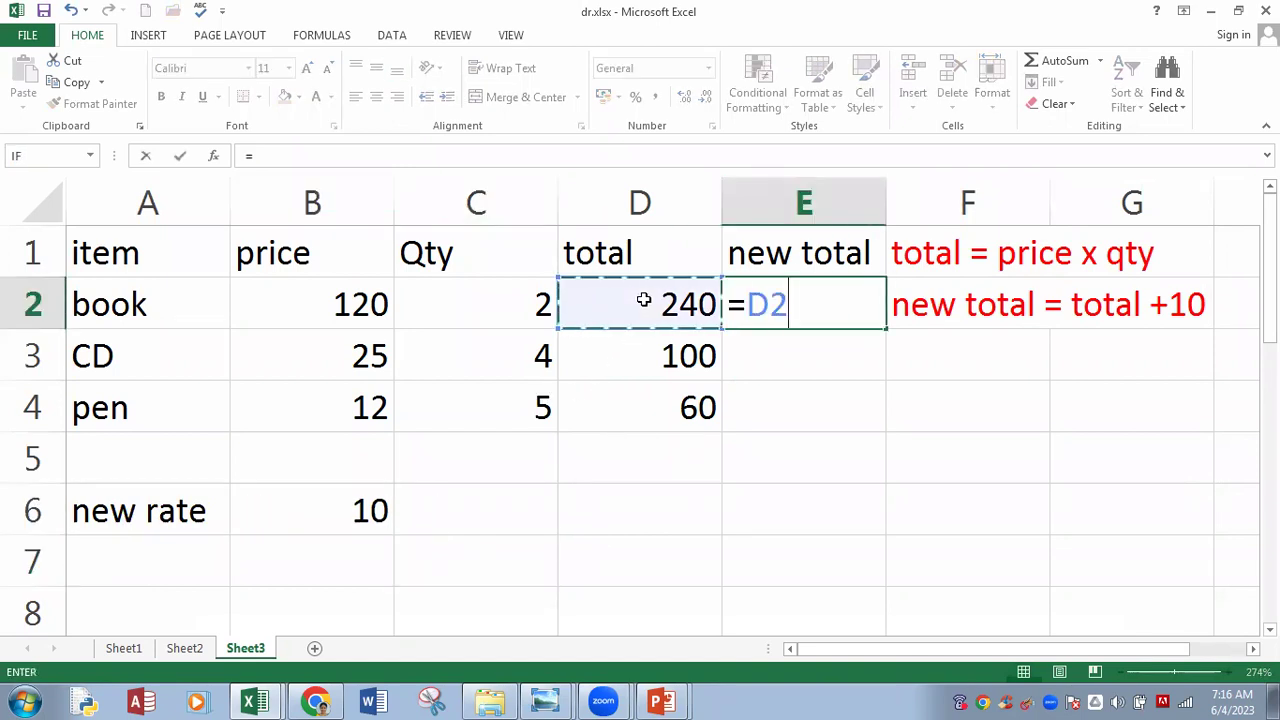
pyautogui.write('+')
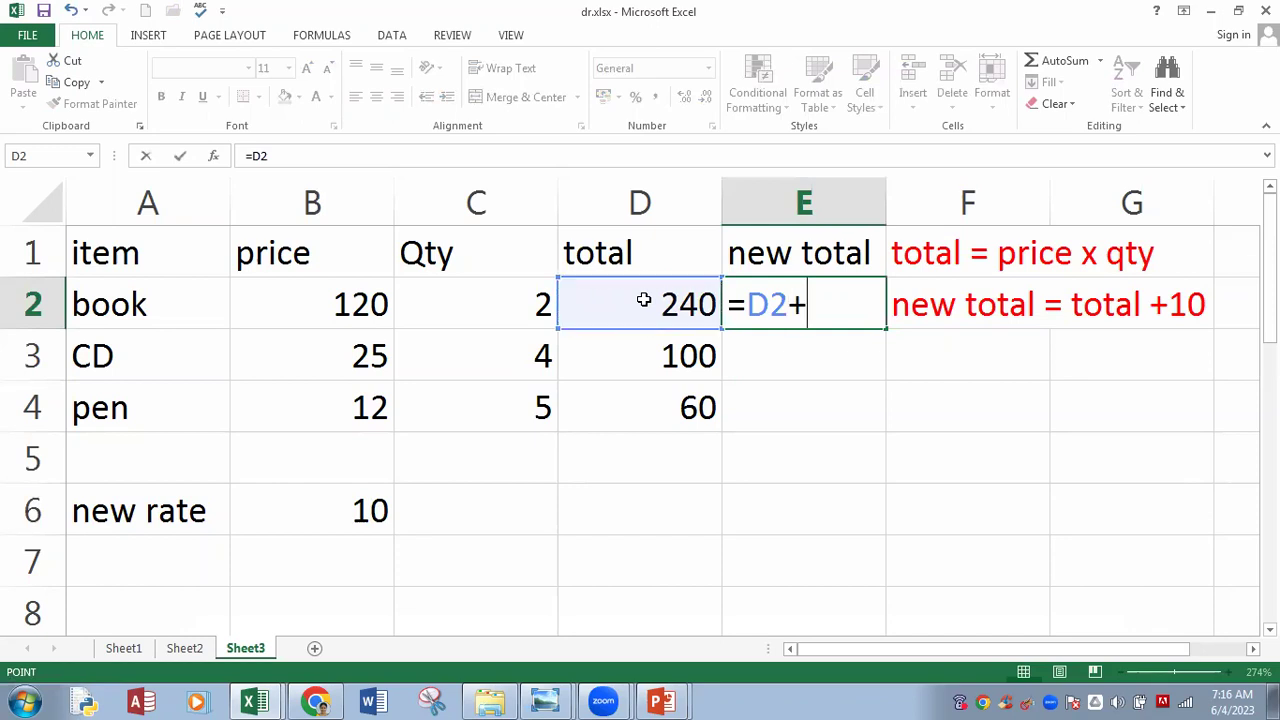
pyautogui.click(306, 512)
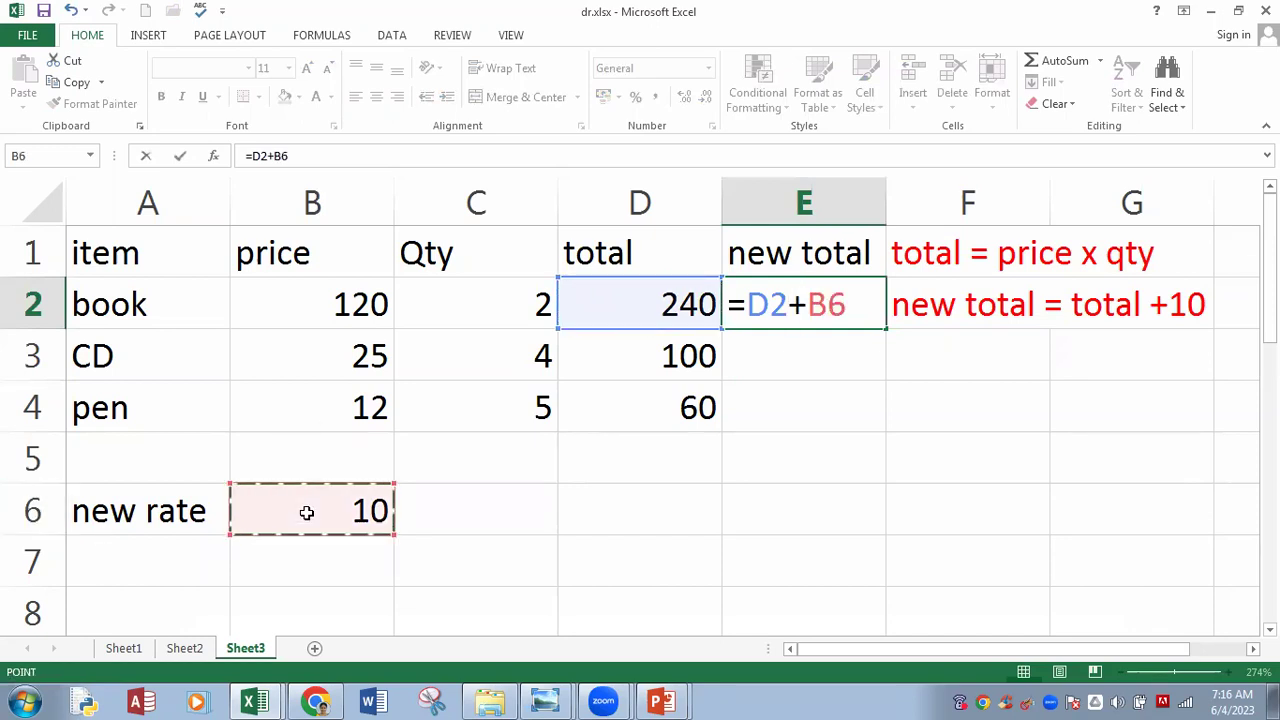
pyautogui.press('Return')
pyautogui.click(810, 302)
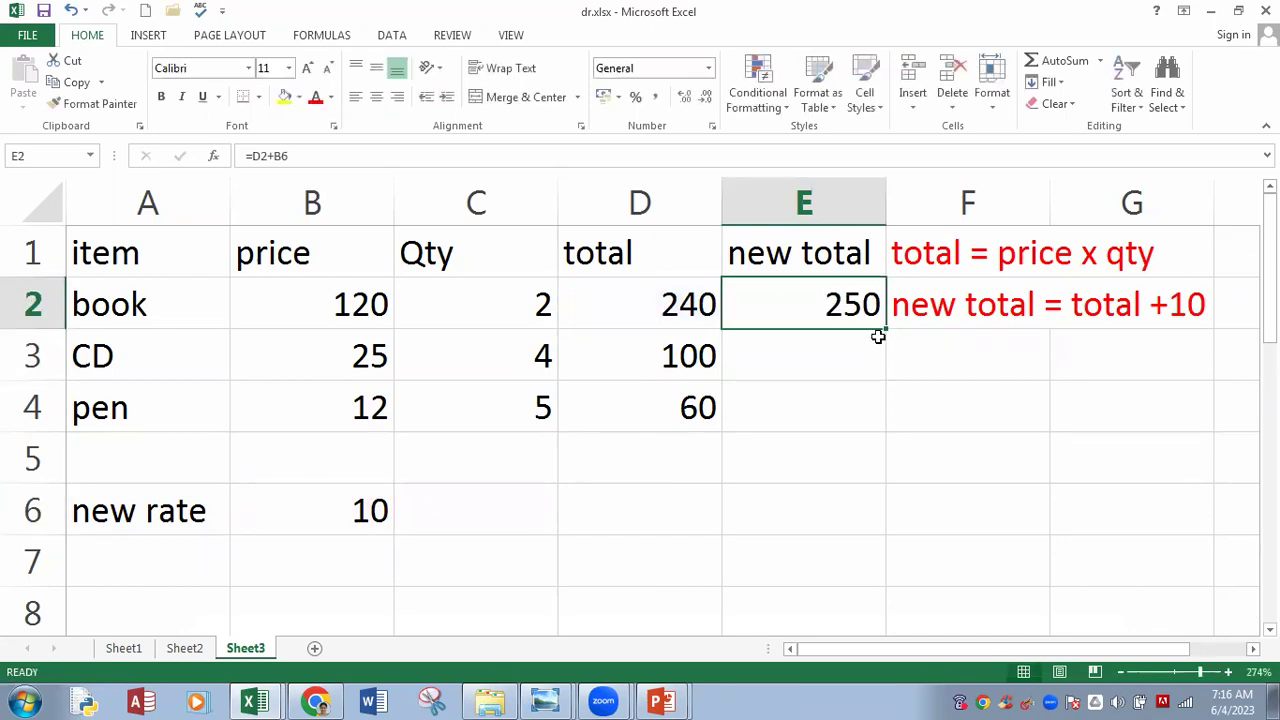
pyautogui.moveTo(890, 379); pyautogui.dragTo(892, 425)
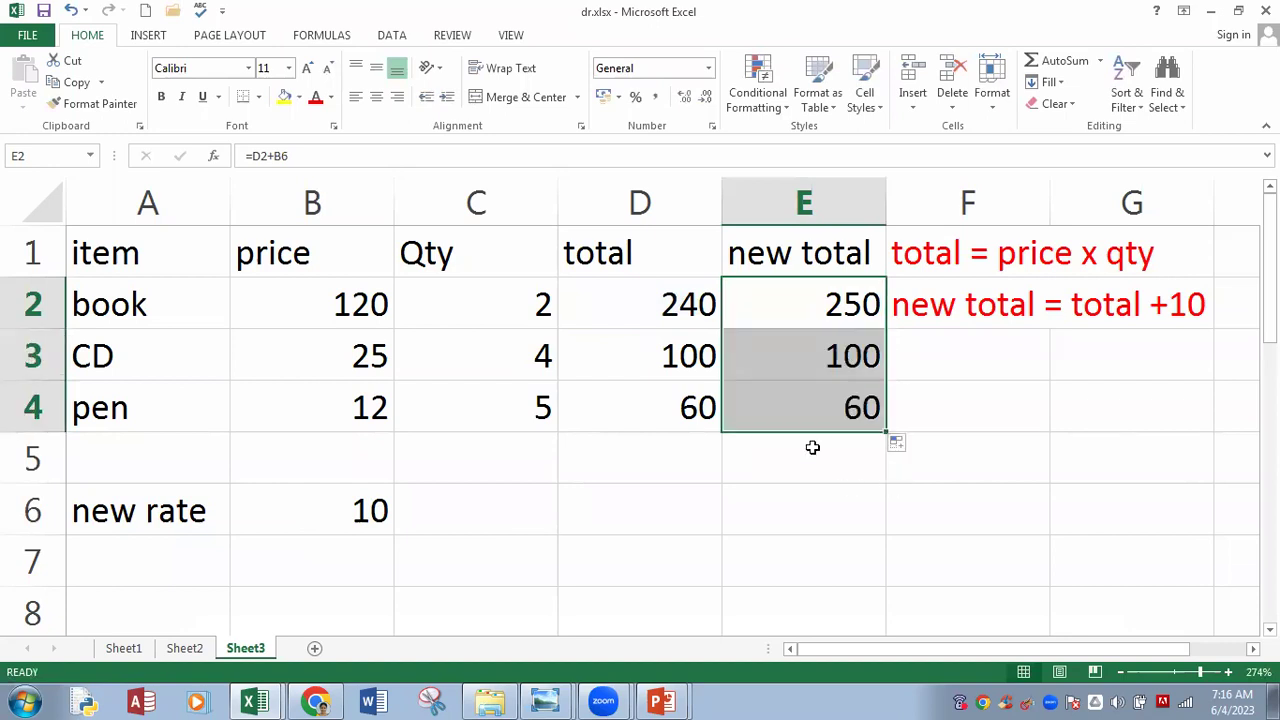
# Step: Compare the total and new total cells row by row for book, CD and pen
pyautogui.click(634, 308)
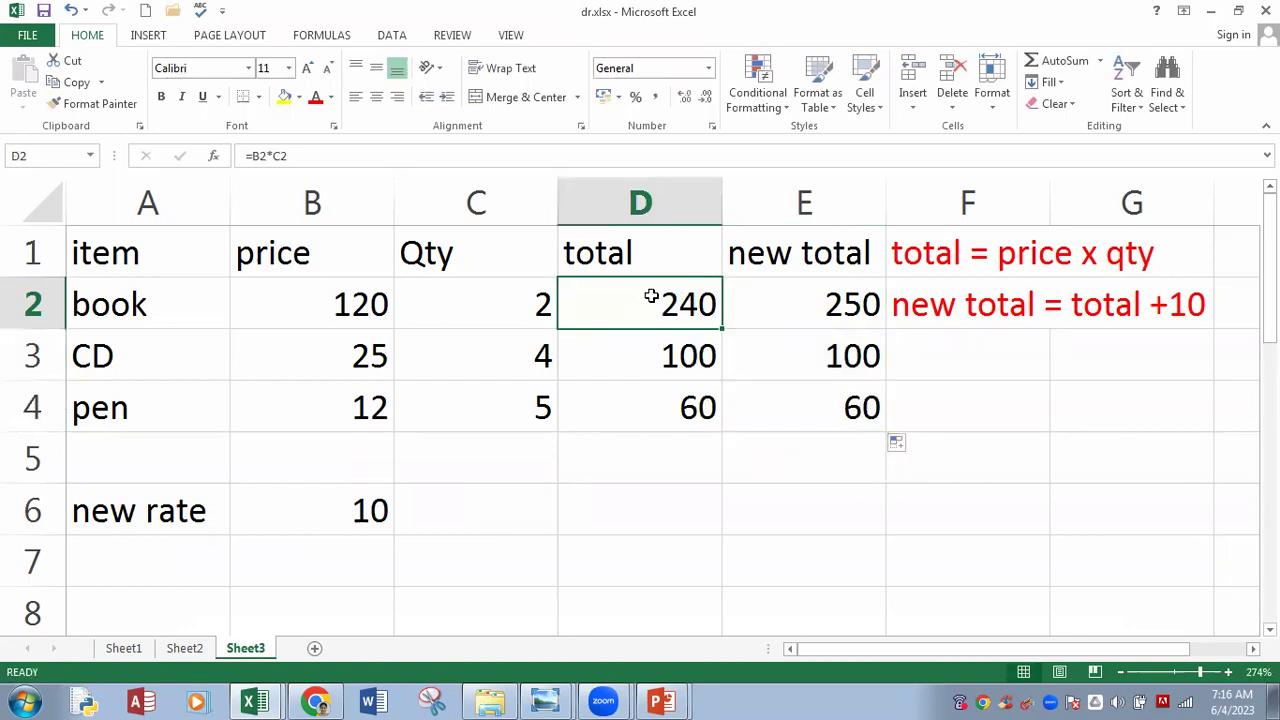
pyautogui.click(808, 303)
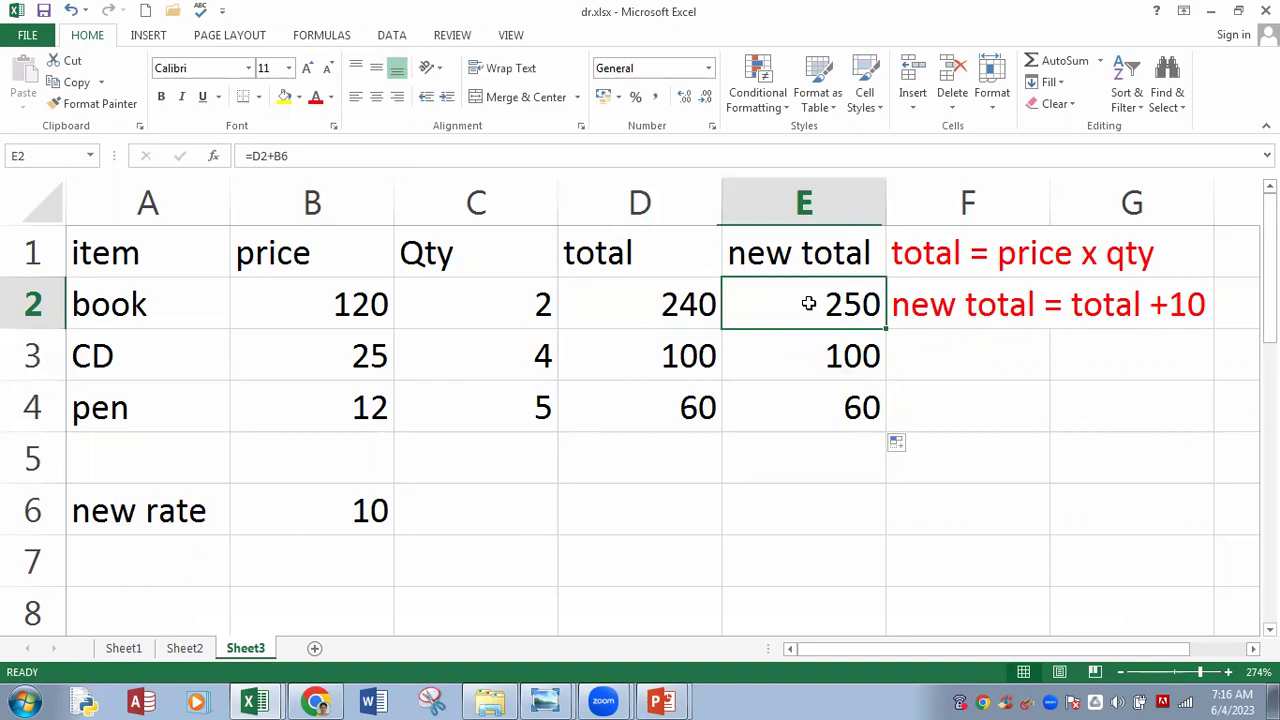
pyautogui.click(645, 356)
pyautogui.click(820, 354)
pyautogui.click(680, 396)
pyautogui.click(833, 401)
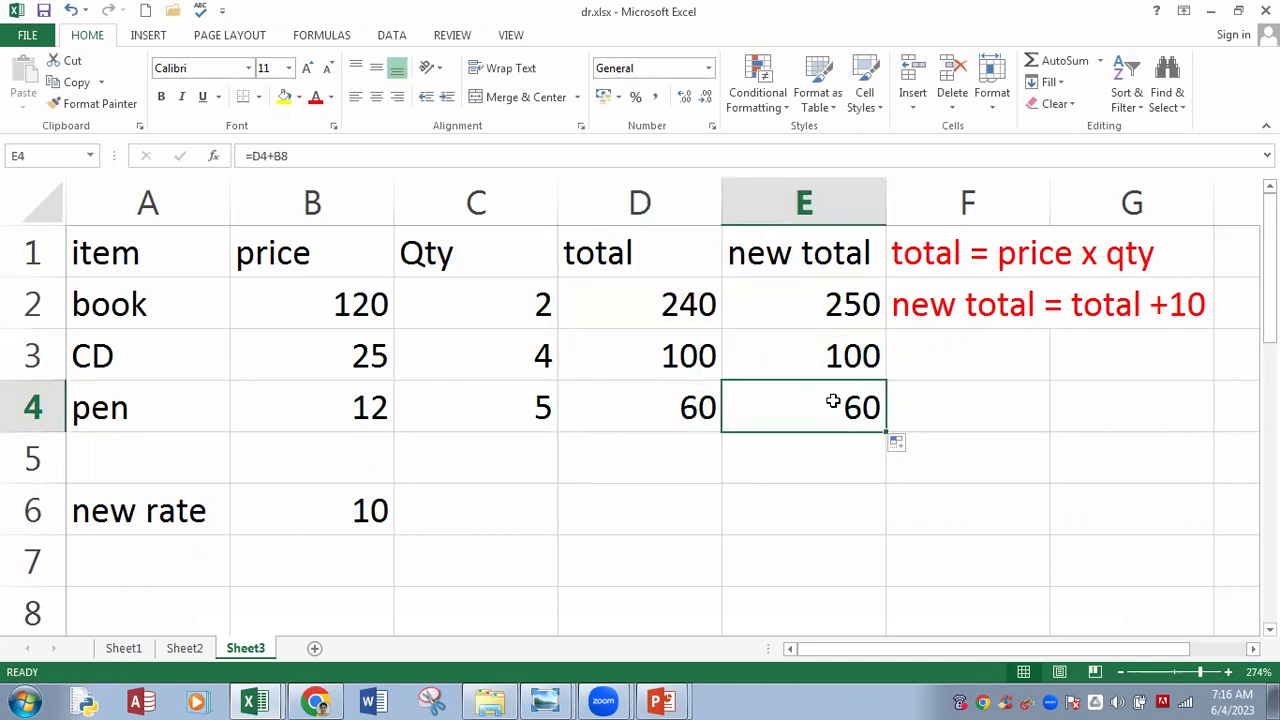
# Step: Convert the new total formulas in E2:E4 to text by prefixing each with an apostrophe
pyautogui.click(812, 295)
pyautogui.click(242, 155)
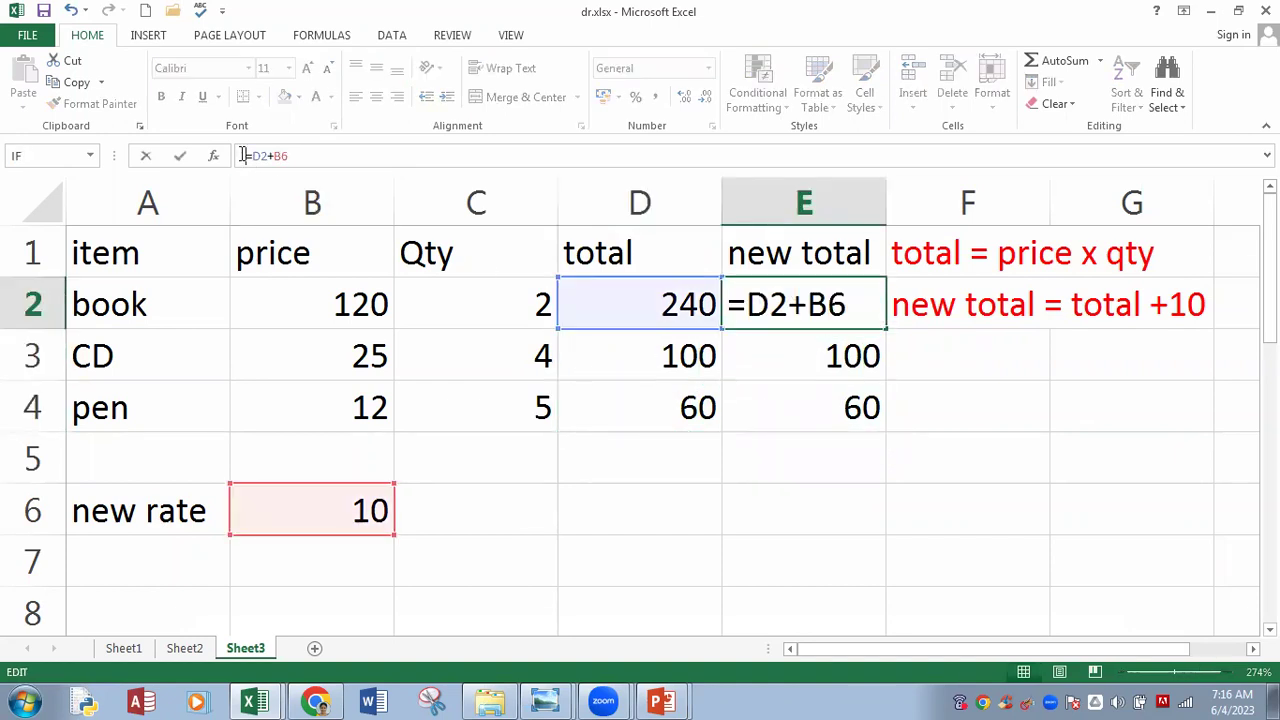
pyautogui.write("'")
pyautogui.press('Return')
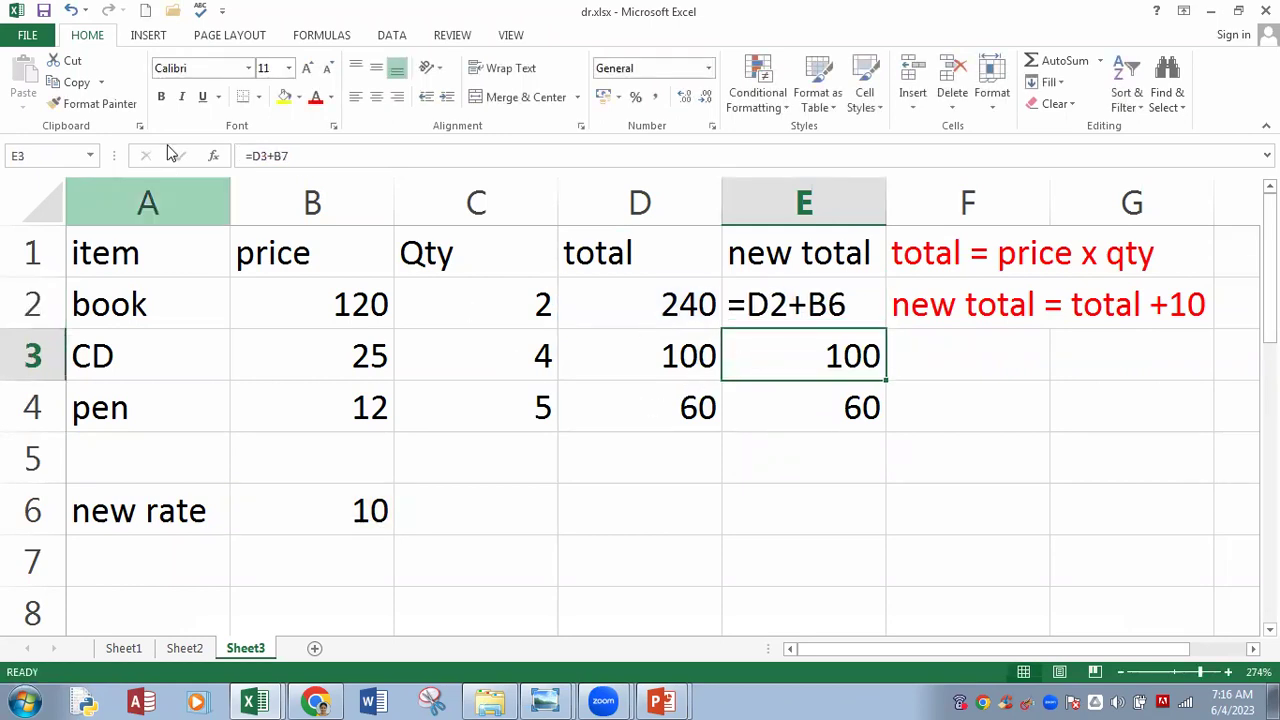
pyautogui.click(242, 155)
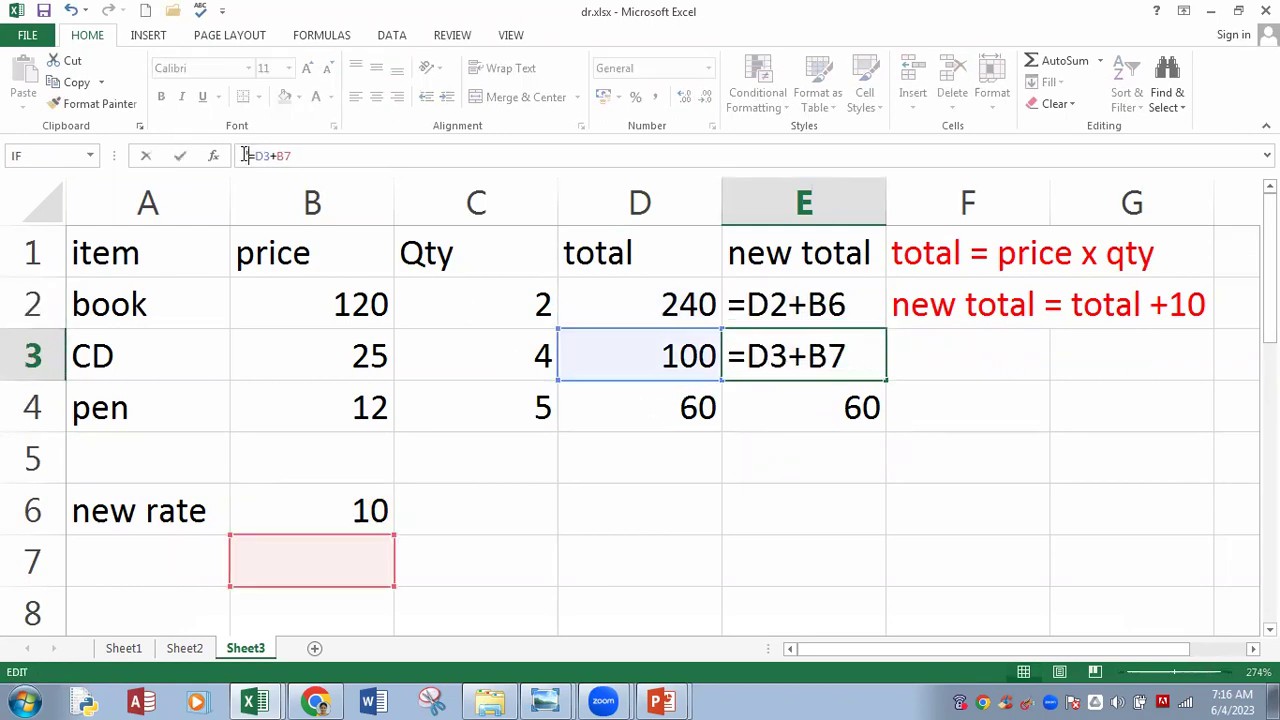
pyautogui.write("'")
pyautogui.press('Return')
pyautogui.click(245, 155)
pyautogui.write("'")
pyautogui.press('Return')
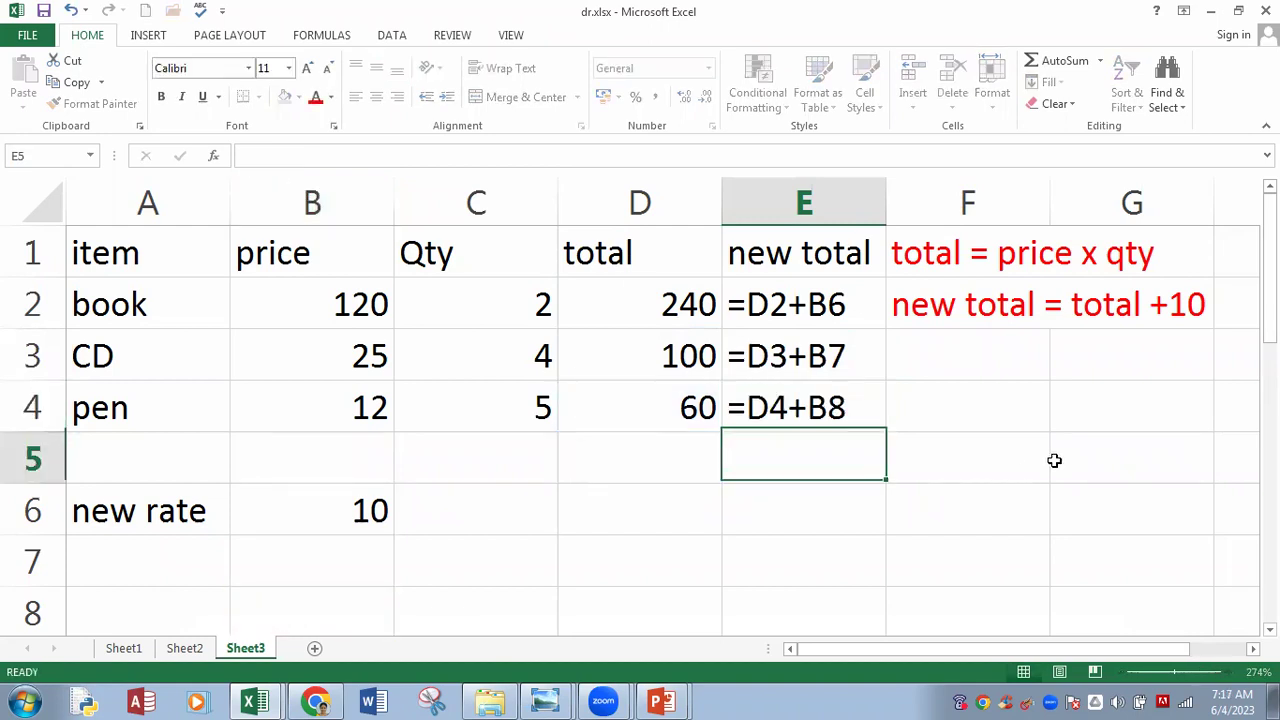
pyautogui.click(1055, 457)
# Step: Highlight in red the D2, D3 and D4 references in the new total formulas and their matching values in the total column
pyautogui.click(757, 683)
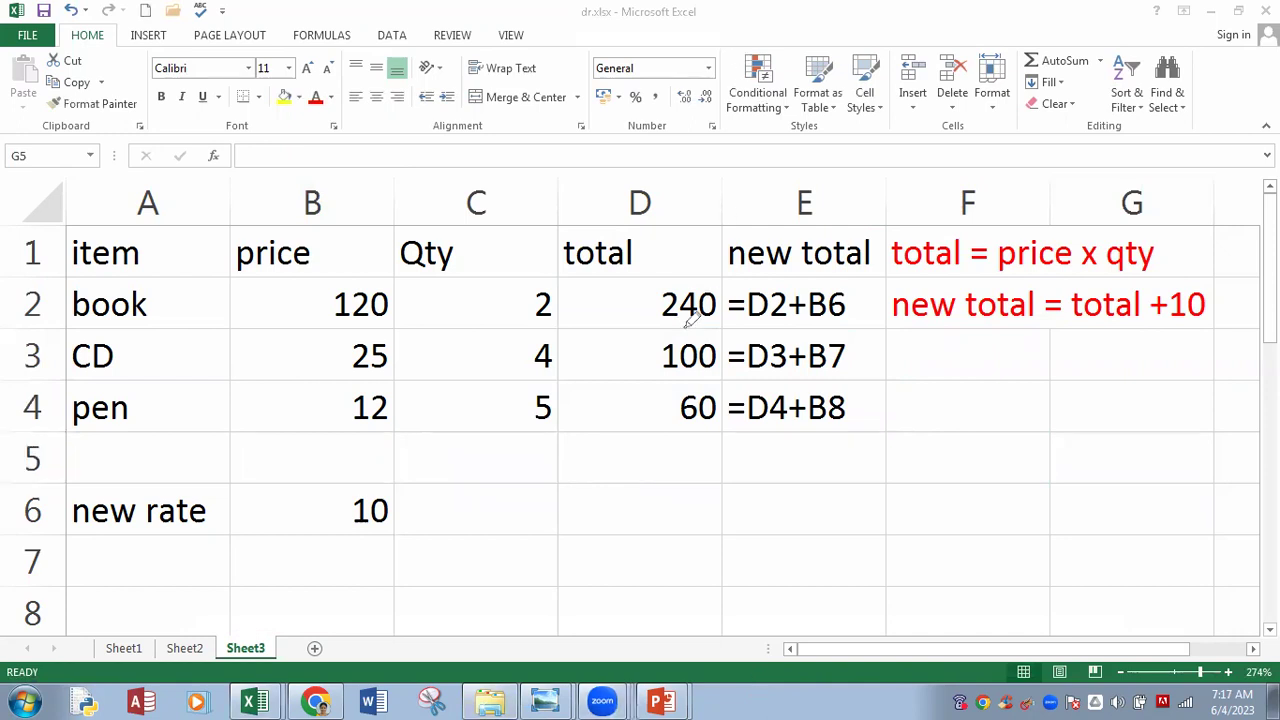
pyautogui.moveTo(777, 294); pyautogui.dragTo(744, 305)
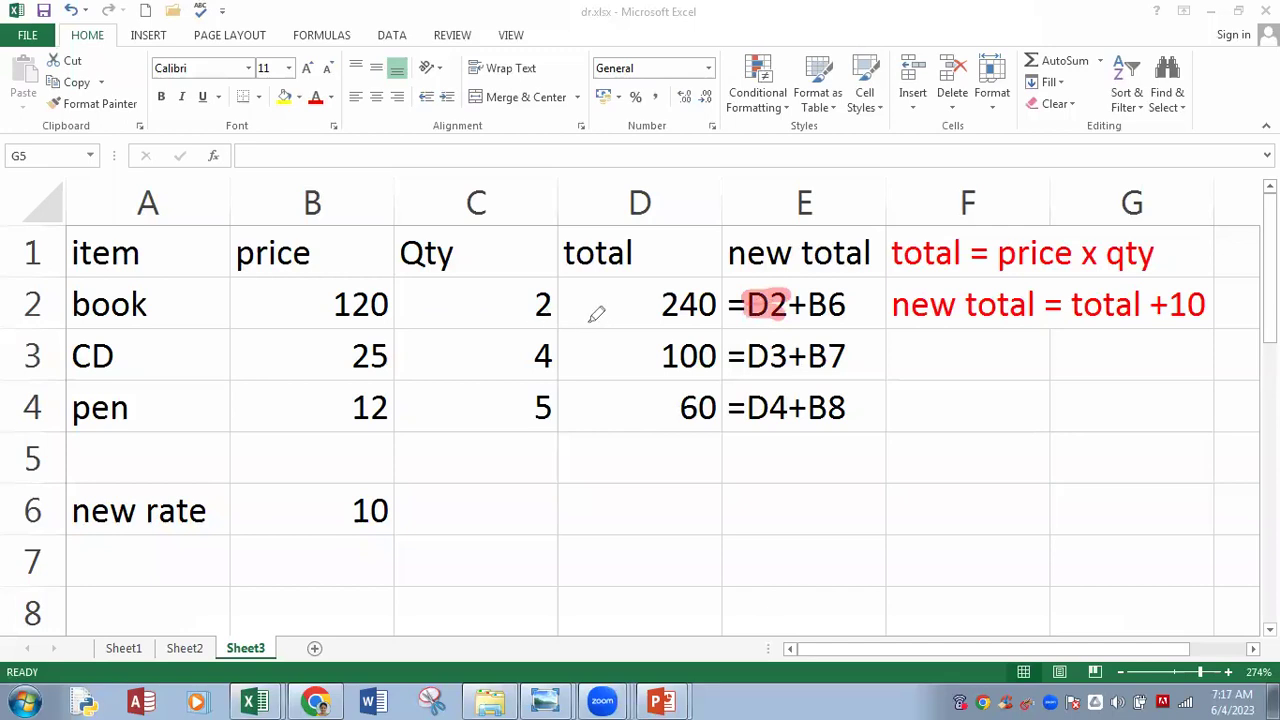
pyautogui.moveTo(643, 303)
pyautogui.mouseDown()
pyautogui.moveTo(703, 288)
pyautogui.moveTo(688, 312)
pyautogui.mouseUp()
pyautogui.moveTo(748, 364)
pyautogui.mouseDown()
pyautogui.moveTo(785, 348)
pyautogui.moveTo(750, 360)
pyautogui.moveTo(790, 362)
pyautogui.mouseUp()
pyautogui.click(648, 354)
pyautogui.moveTo(633, 360)
pyautogui.mouseDown()
pyautogui.moveTo(722, 364)
pyautogui.moveTo(780, 420)
pyautogui.mouseUp()
pyautogui.moveTo(654, 398)
pyautogui.mouseDown()
pyautogui.moveTo(725, 405)
pyautogui.moveTo(668, 428)
pyautogui.moveTo(715, 385)
pyautogui.mouseUp()
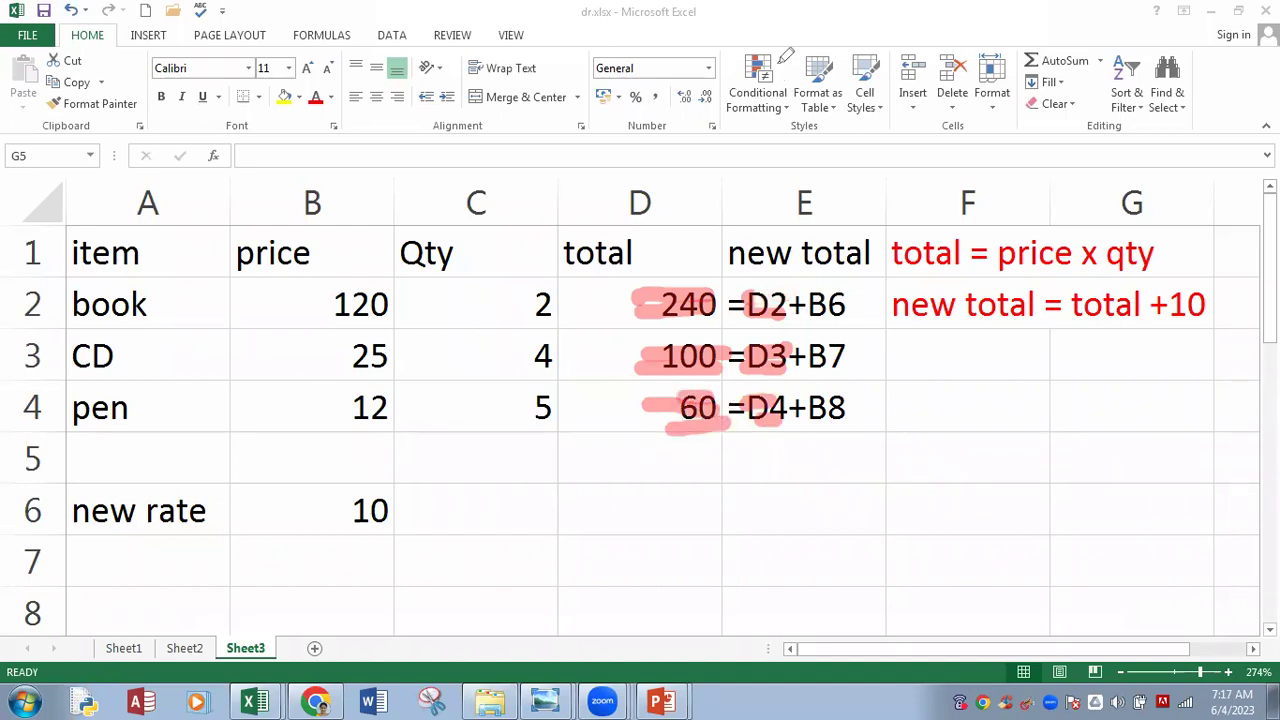
# Step: Highlight in light blue the B6 reference in E2, the new rate value, the column B header and the row 6 header
pyautogui.moveTo(806, 305)
pyautogui.mouseDown()
pyautogui.moveTo(850, 302)
pyautogui.moveTo(812, 308)
pyautogui.mouseUp()
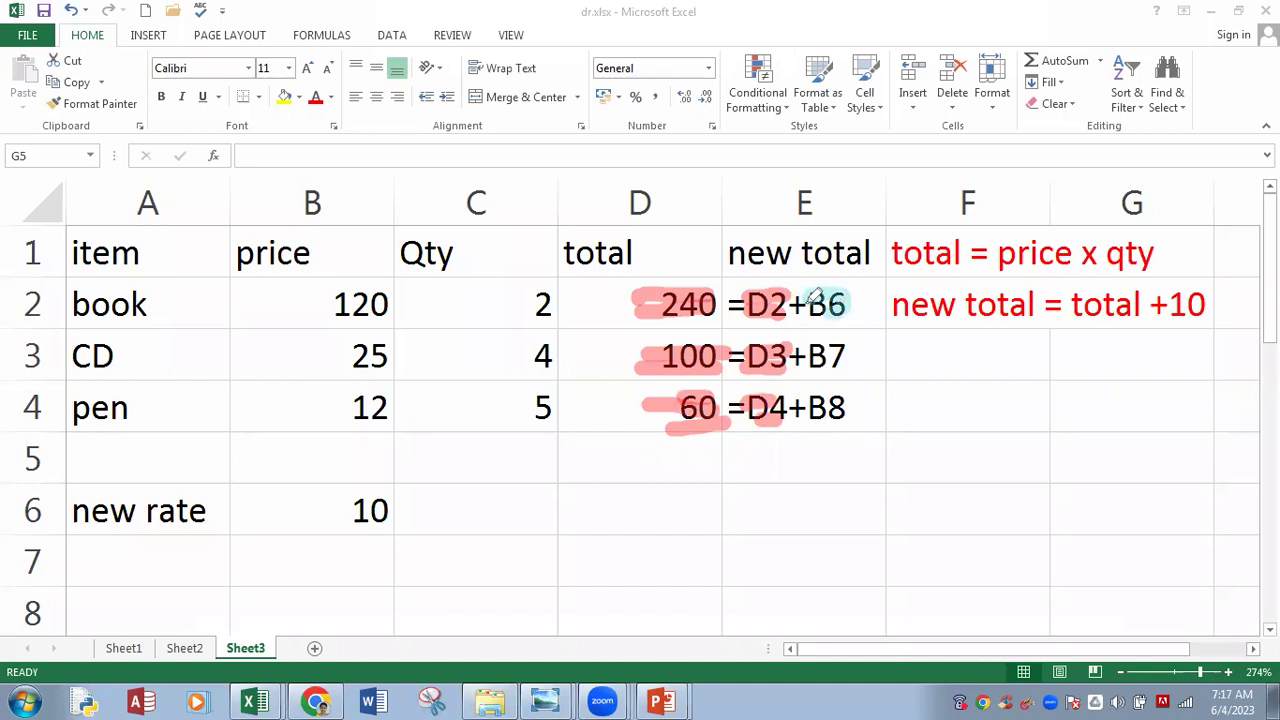
pyautogui.moveTo(358, 506)
pyautogui.mouseDown()
pyautogui.moveTo(372, 510)
pyautogui.moveTo(366, 500)
pyautogui.mouseUp()
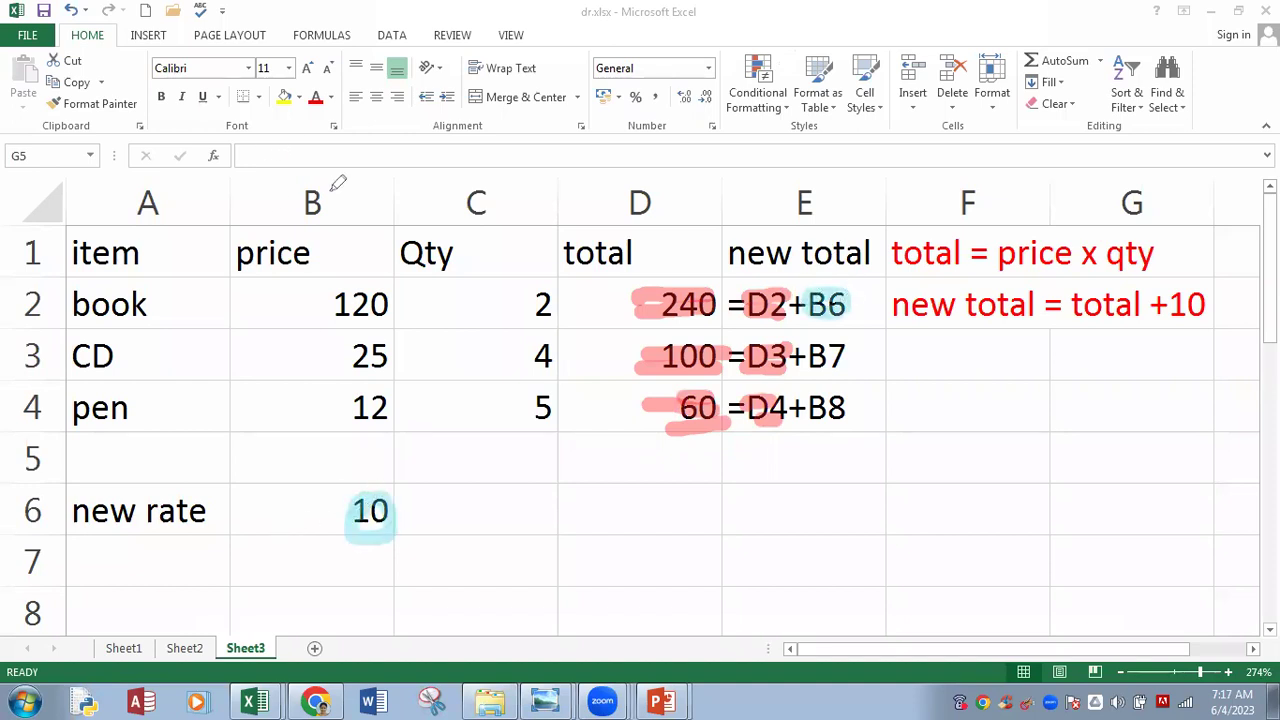
pyautogui.moveTo(278, 200); pyautogui.dragTo(342, 199)
pyautogui.moveTo(18, 510); pyautogui.dragTo(64, 510)
# Step: Highlight in light blue the B7 reference in E3's formula and the empty cell B7
pyautogui.moveTo(814, 354); pyautogui.dragTo(849, 352)
pyautogui.click(342, 568)
pyautogui.moveTo(366, 566); pyautogui.dragTo(390, 568)
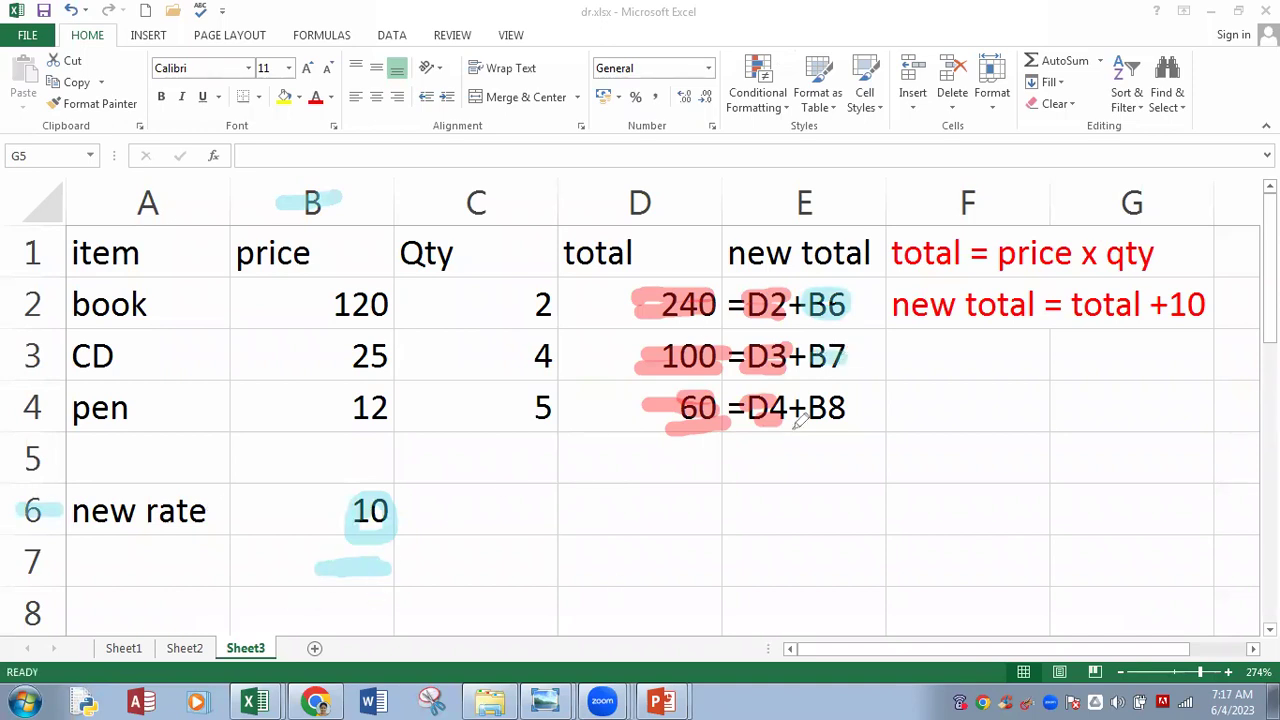
# Step: Highlight the empty cell B8 in light blue and change the formula text in E2 to =D2+B$6
pyautogui.moveTo(326, 604); pyautogui.dragTo(390, 605)
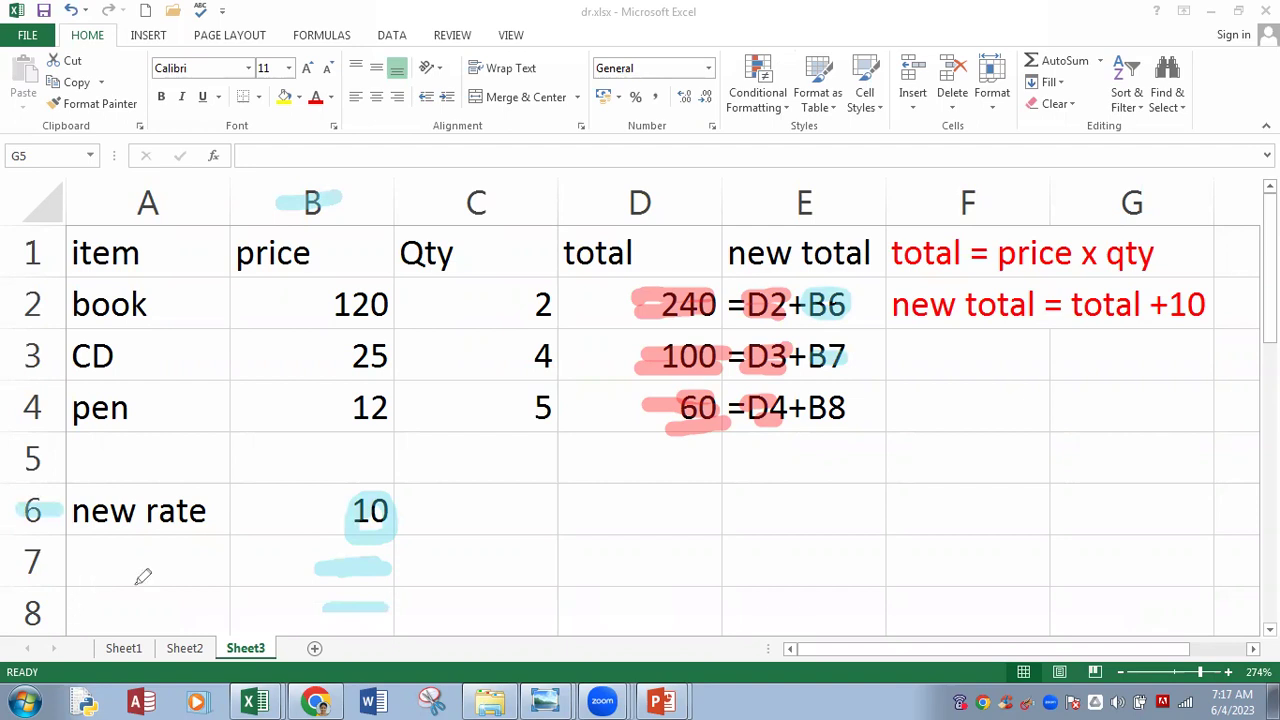
pyautogui.doubleClick(826, 304)
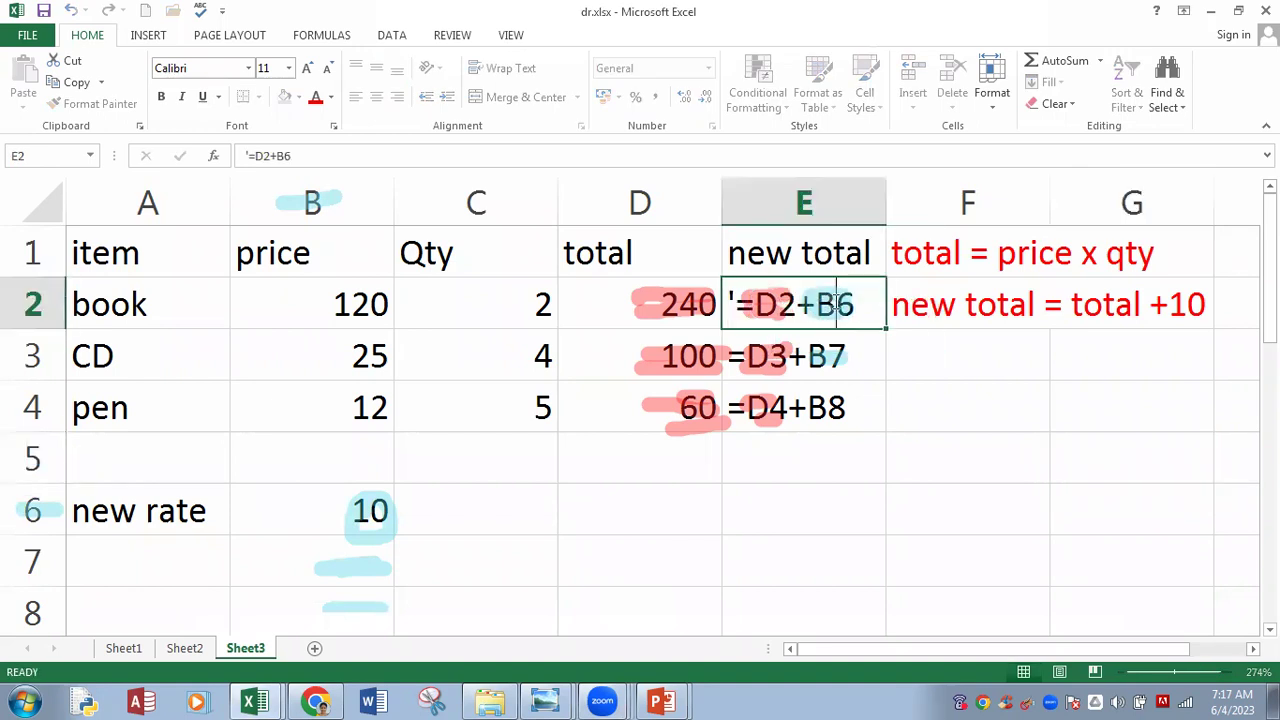
pyautogui.write('$')
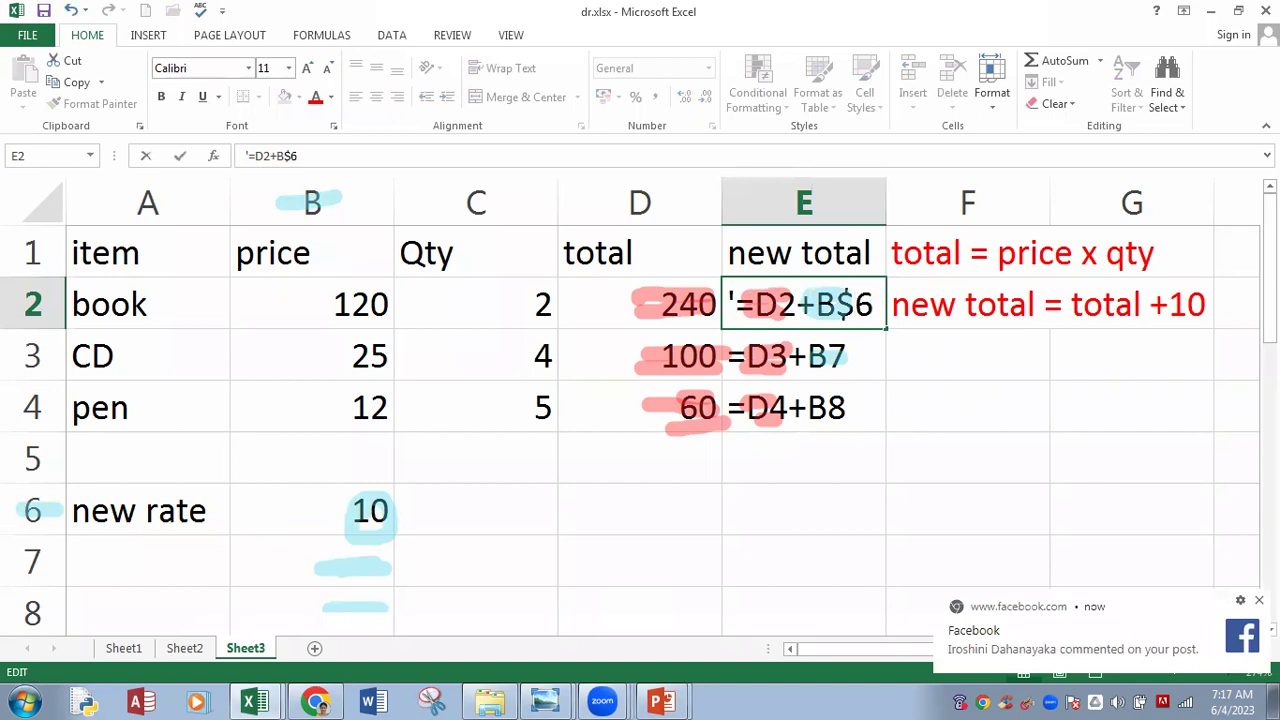
pyautogui.click(968, 408)
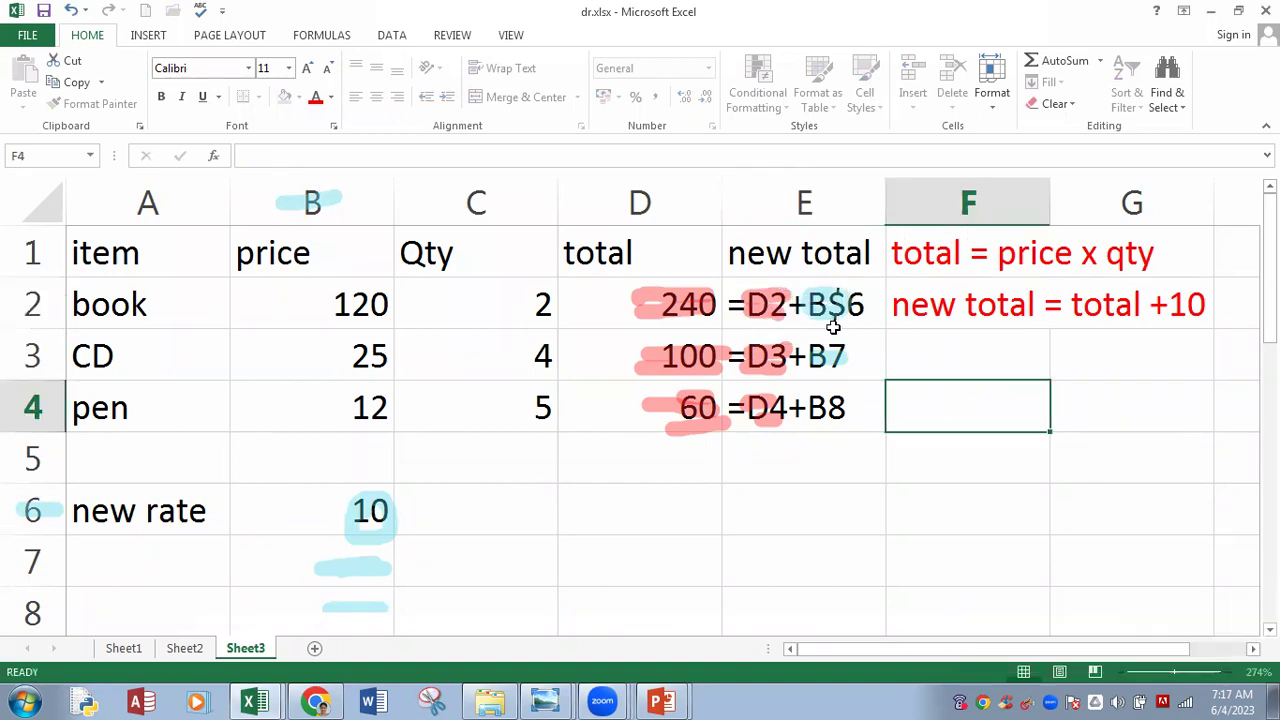
# Step: Remove the leading apostrophe from E2 to make =D2+B$6 a live formula and fill it down to E4
pyautogui.click(757, 310)
pyautogui.moveTo(251, 156); pyautogui.dragTo(227, 160)
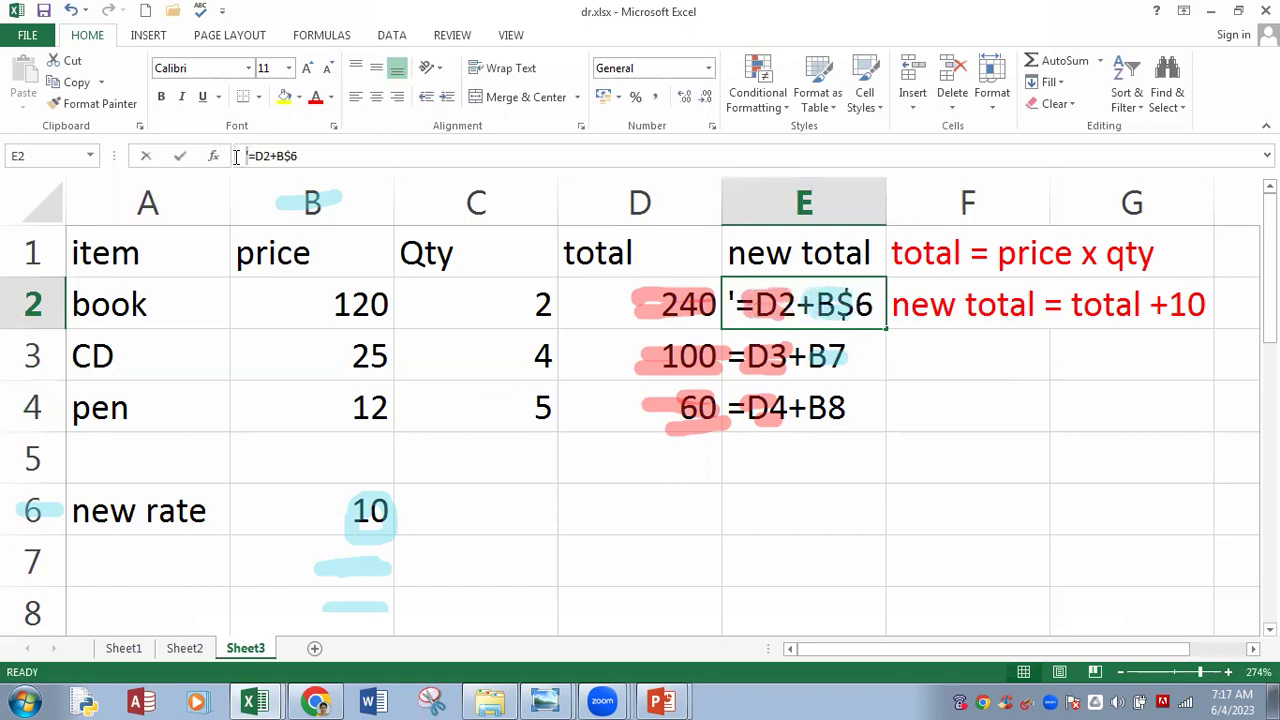
pyautogui.press('Delete')
pyautogui.press('Return')
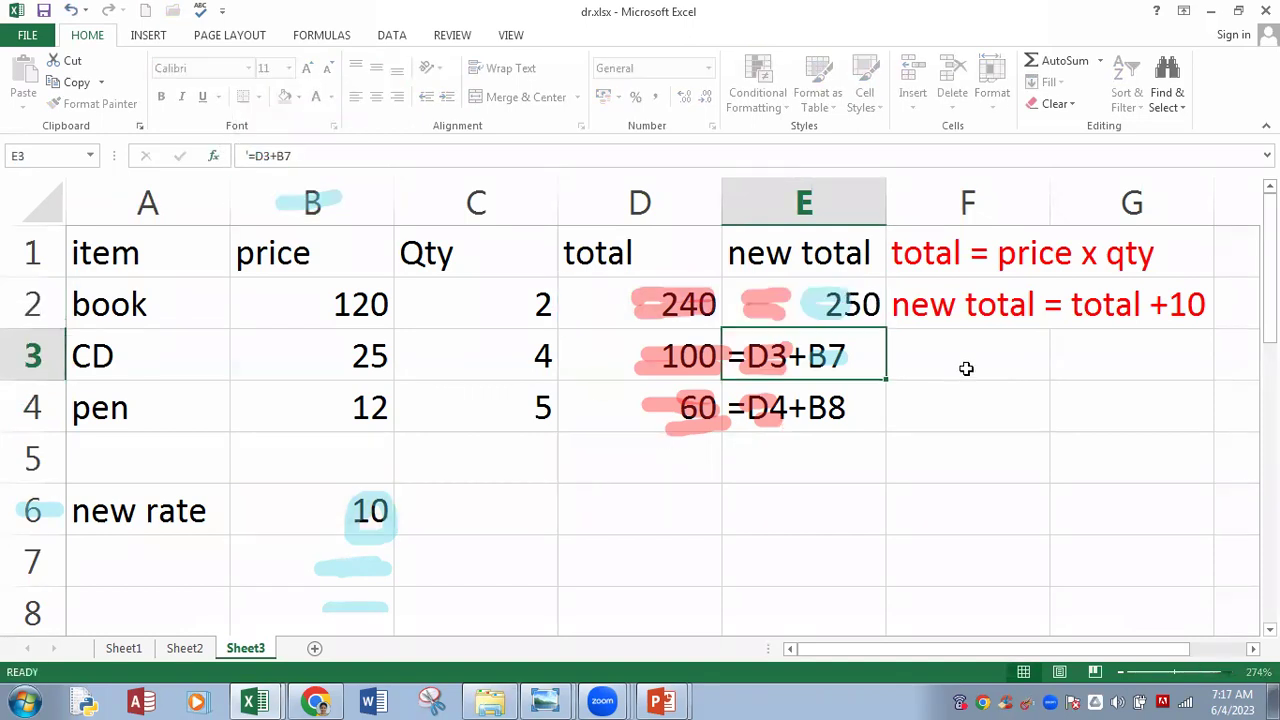
pyautogui.click(865, 320)
pyautogui.moveTo(885, 330); pyautogui.dragTo(885, 432)
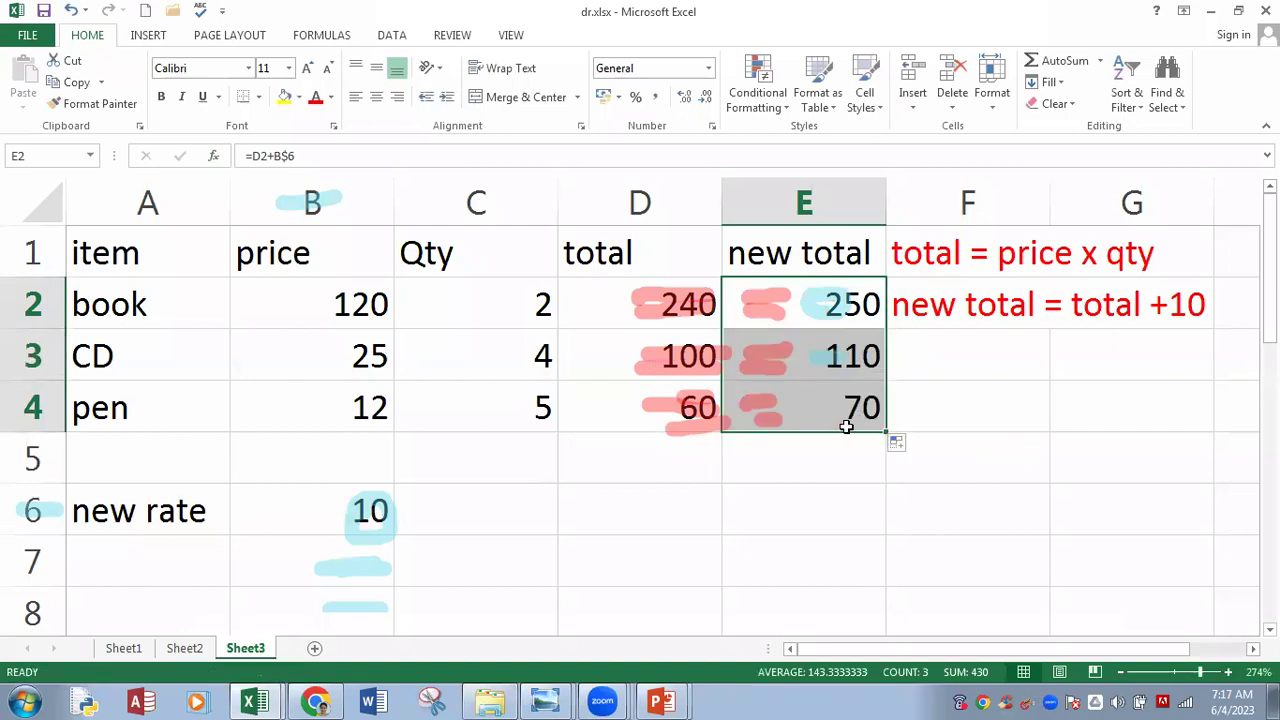
# Step: Convert the filled B$6 formulas in E2:E4 to text by prefixing each with an apostrophe
pyautogui.click(758, 307)
pyautogui.click(247, 156)
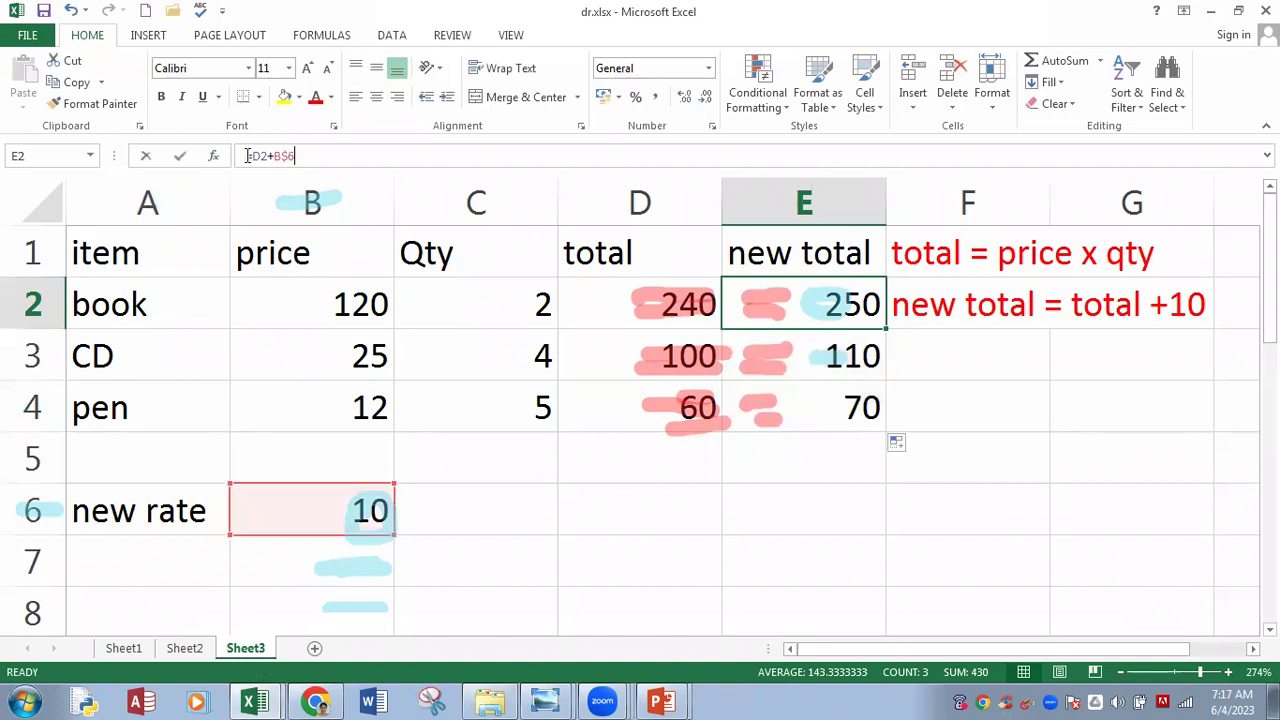
pyautogui.write("'")
pyautogui.press('Return')
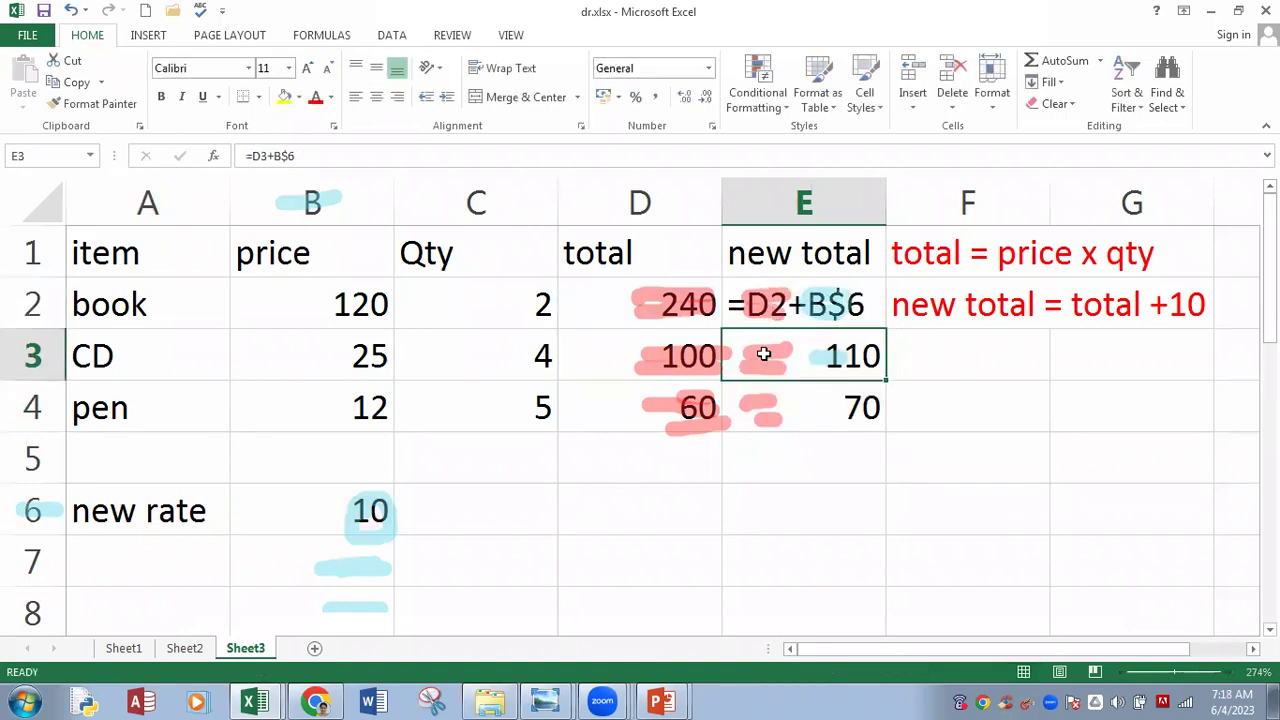
pyautogui.click(246, 157)
pyautogui.write("'")
pyautogui.press('Return')
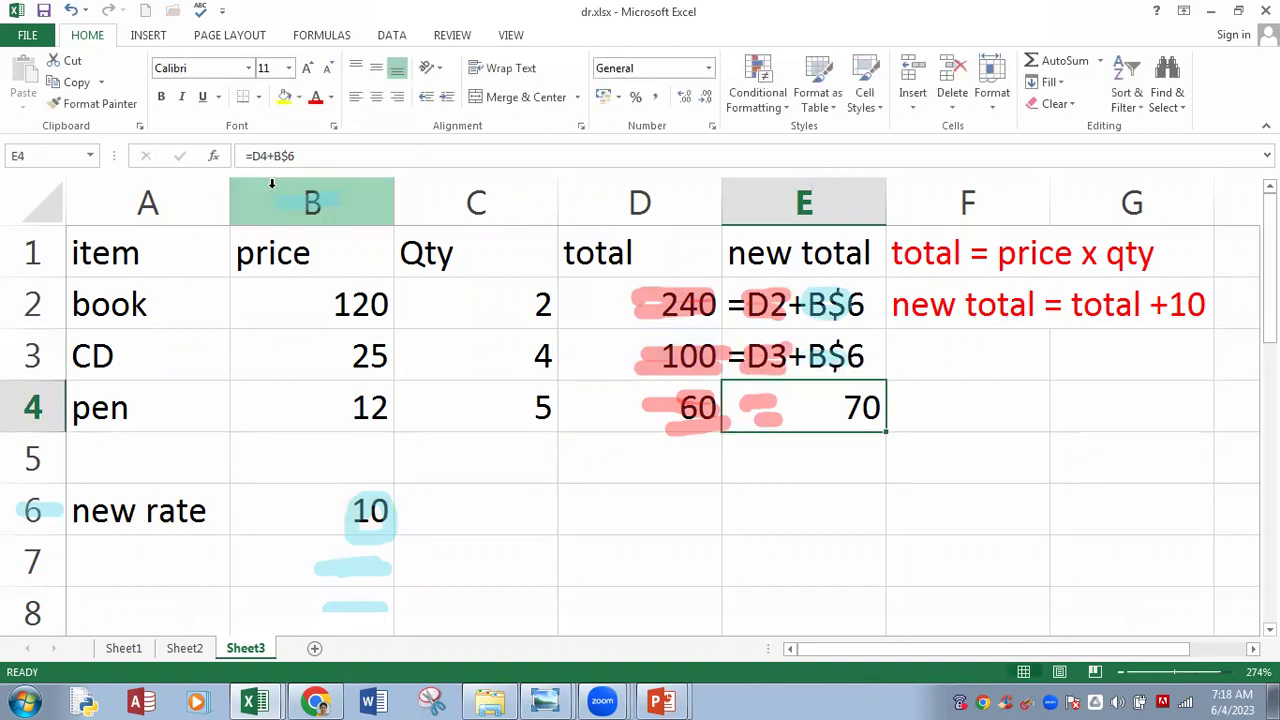
pyautogui.click(248, 157)
pyautogui.write("'")
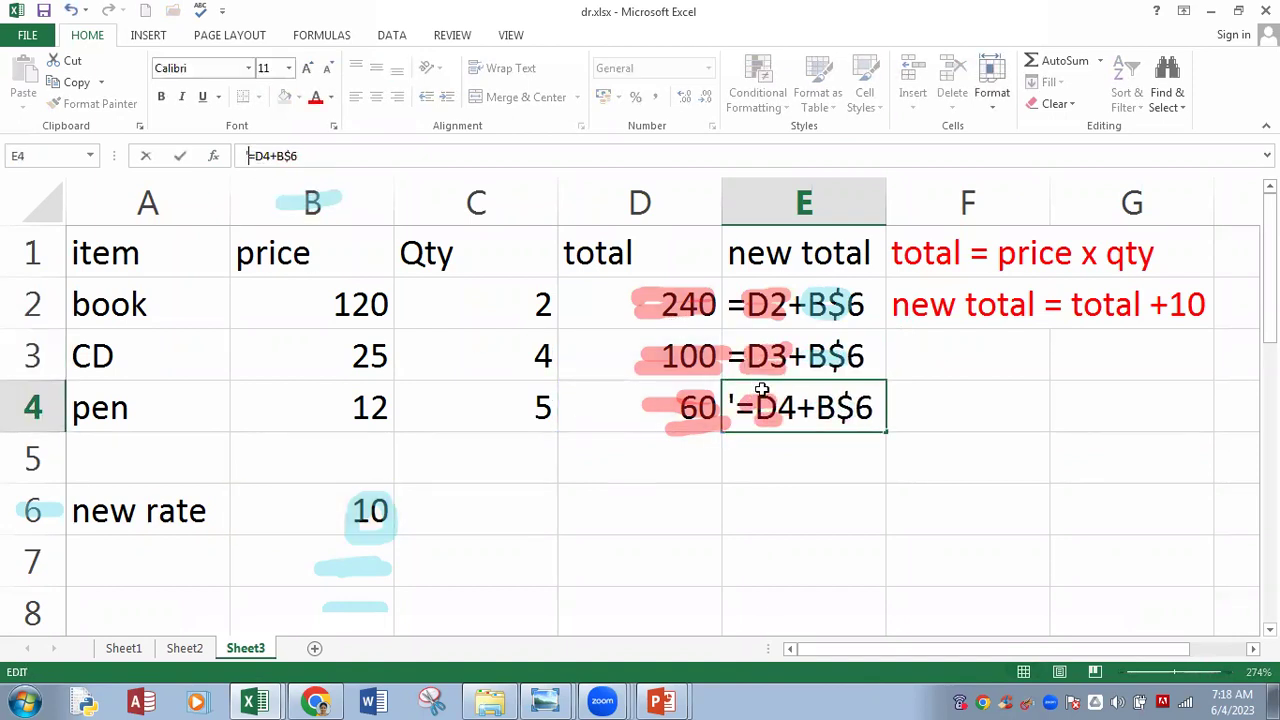
pyautogui.press('Return')
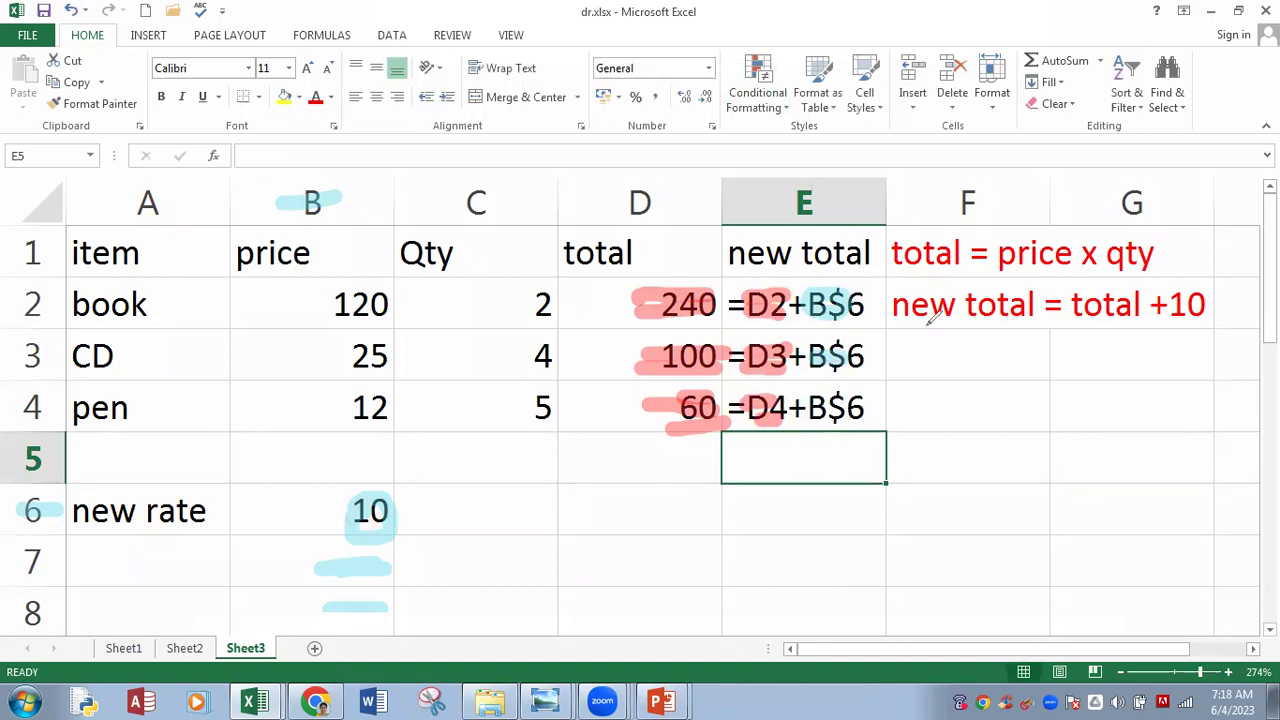
# Step: Draw a light blue arrow pointing down column F from row 2 and circle the row 1 to 5 headers
pyautogui.moveTo(950, 318); pyautogui.dragTo(962, 522)
pyautogui.moveTo(1018, 476); pyautogui.dragTo(966, 528)
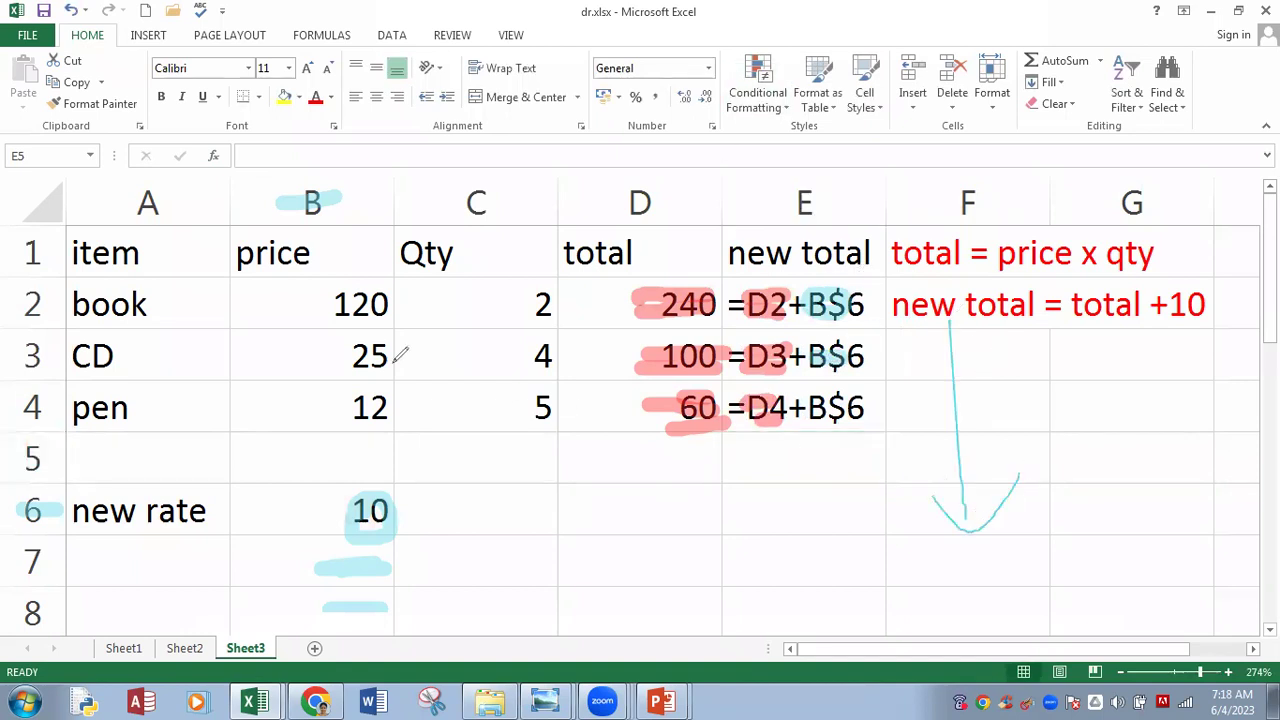
pyautogui.moveTo(10, 238)
pyautogui.mouseDown()
pyautogui.moveTo(62, 210)
pyautogui.moveTo(80, 290)
pyautogui.mouseUp()
pyautogui.moveTo(27, 488); pyautogui.dragTo(12, 225)
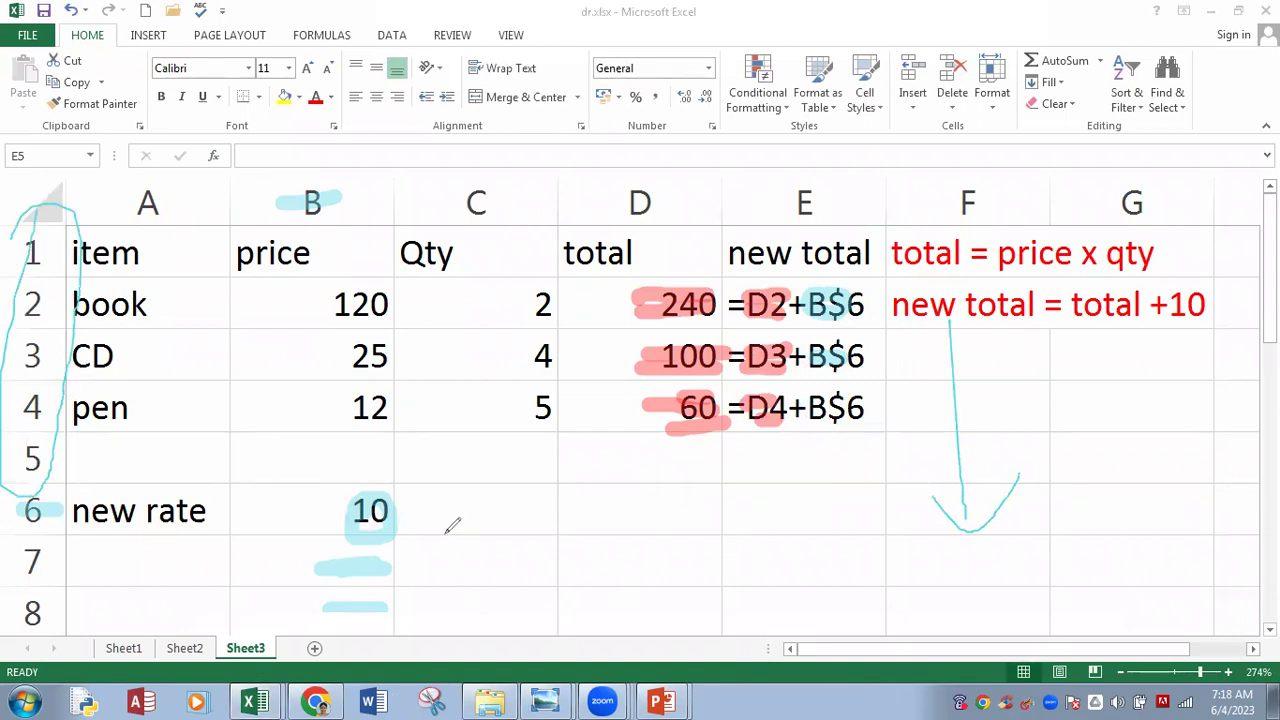
# Step: Draw light blue and black arrows pointing right along row 6 and circle the new rate value in B6 in black
pyautogui.moveTo(455, 518)
pyautogui.mouseDown()
pyautogui.moveTo(866, 507)
pyautogui.moveTo(820, 565)
pyautogui.mouseUp()
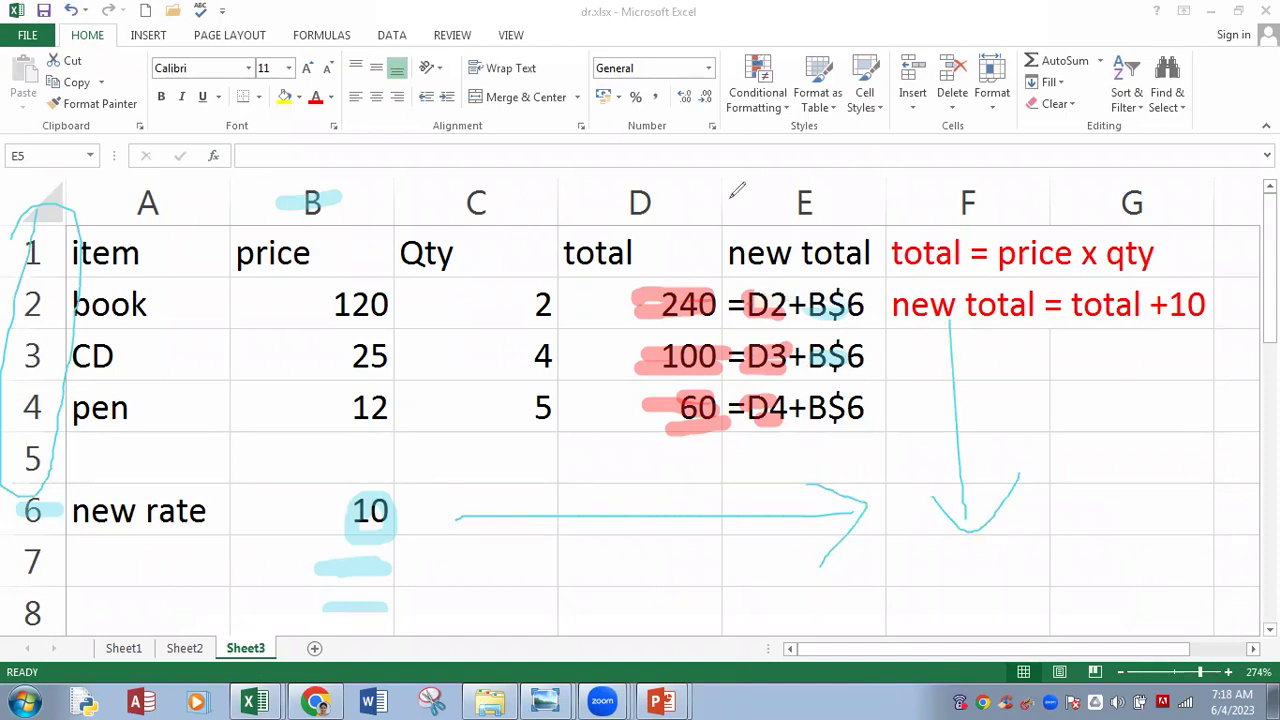
pyautogui.moveTo(476, 525); pyautogui.dragTo(884, 512)
pyautogui.moveTo(797, 450); pyautogui.dragTo(828, 563)
pyautogui.moveTo(362, 490)
pyautogui.mouseDown()
pyautogui.moveTo(380, 490)
pyautogui.moveTo(398, 548)
pyautogui.moveTo(322, 505)
pyautogui.mouseUp()
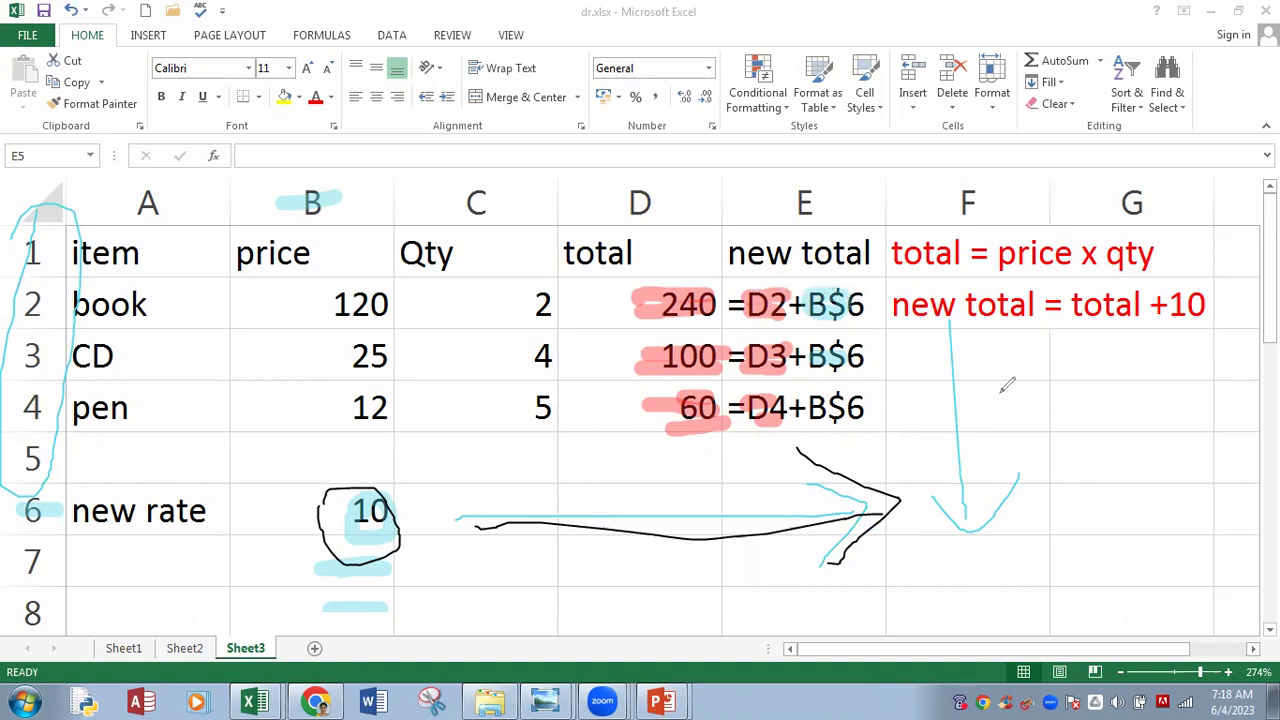
# Step: Handwrite $B$6 in black beneath the new total note in columns F and G
pyautogui.moveTo(1052, 390)
pyautogui.mouseDown()
pyautogui.moveTo(1057, 404)
pyautogui.moveTo(1020, 438)
pyautogui.mouseUp()
pyautogui.moveTo(1034, 342); pyautogui.dragTo(1037, 492)
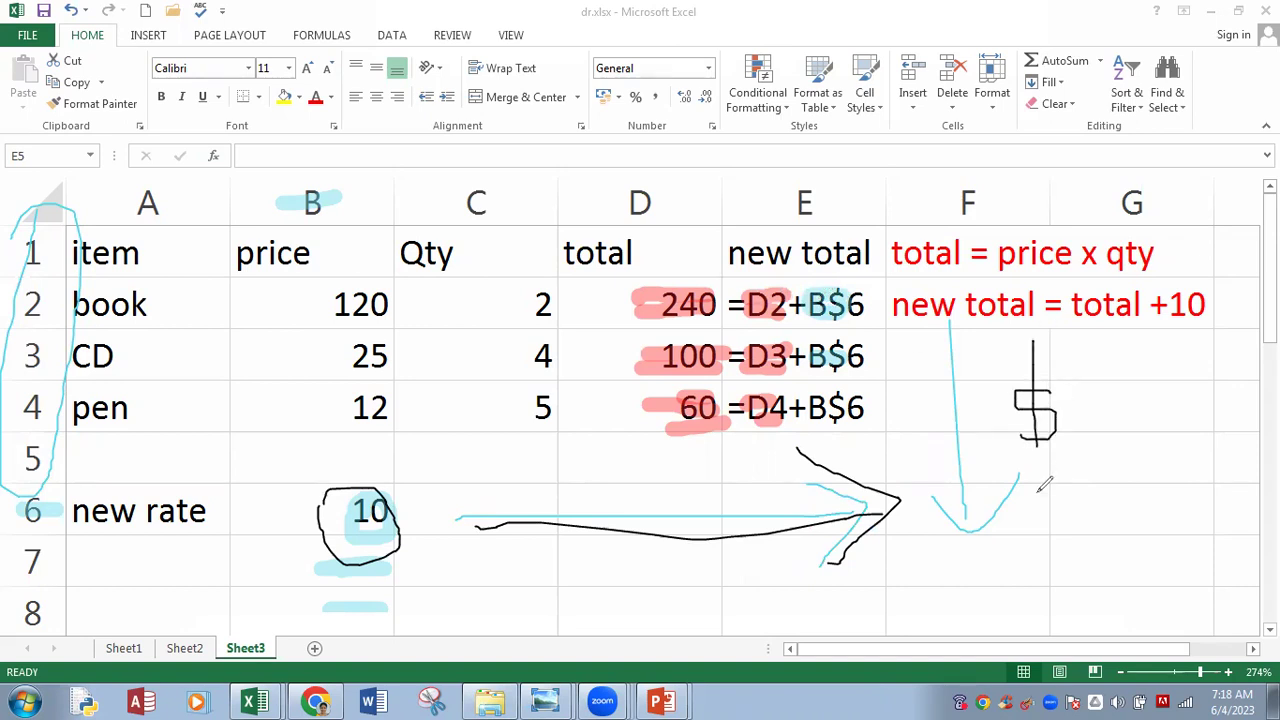
pyautogui.moveTo(1074, 382)
pyautogui.mouseDown()
pyautogui.moveTo(1073, 436)
pyautogui.moveTo(1086, 412)
pyautogui.moveTo(1076, 438)
pyautogui.mouseUp()
pyautogui.moveTo(1134, 405)
pyautogui.mouseDown()
pyautogui.moveTo(1140, 384)
pyautogui.moveTo(1154, 398)
pyautogui.moveTo(1134, 432)
pyautogui.mouseUp()
pyautogui.moveTo(1150, 345); pyautogui.dragTo(1152, 478)
pyautogui.moveTo(1222, 362)
pyautogui.mouseDown()
pyautogui.moveTo(1194, 422)
pyautogui.moveTo(1198, 412)
pyautogui.mouseUp()
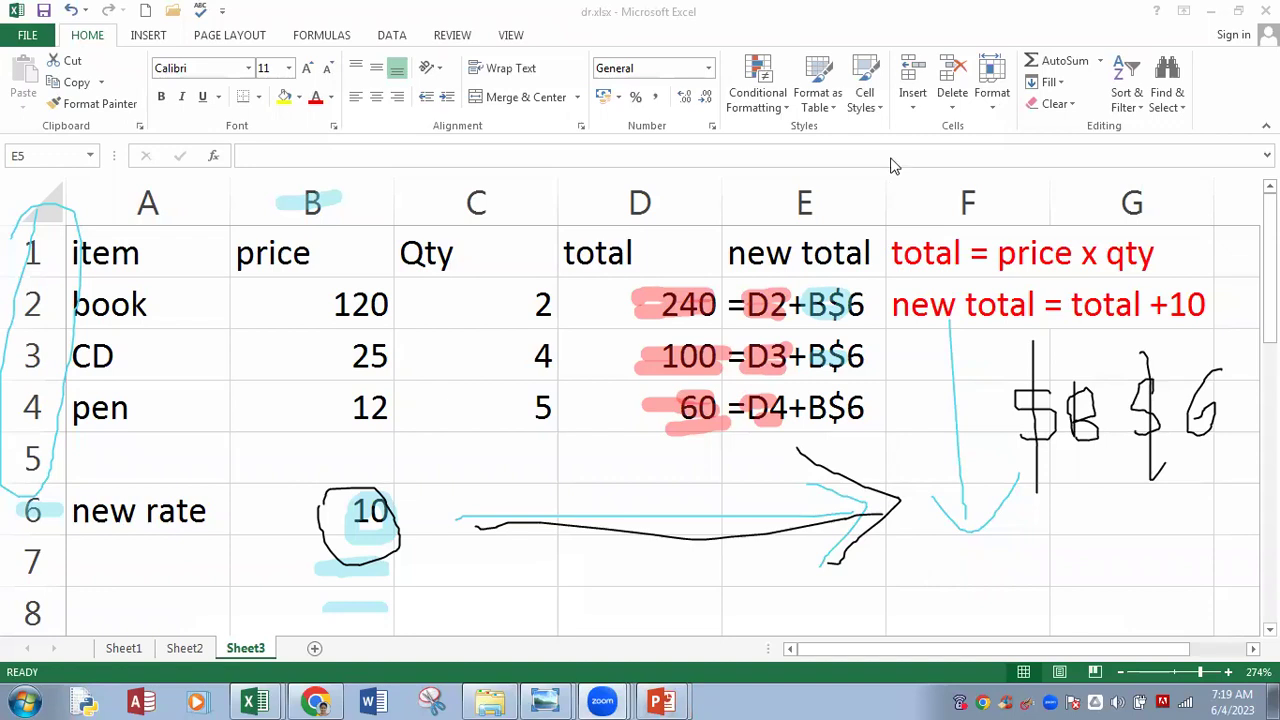
# Step: Clear all drawn annotations, then switch to spreadsheet.ppt in PowerPoint and start the slide show from the summary slide
pyautogui.press('Escape')
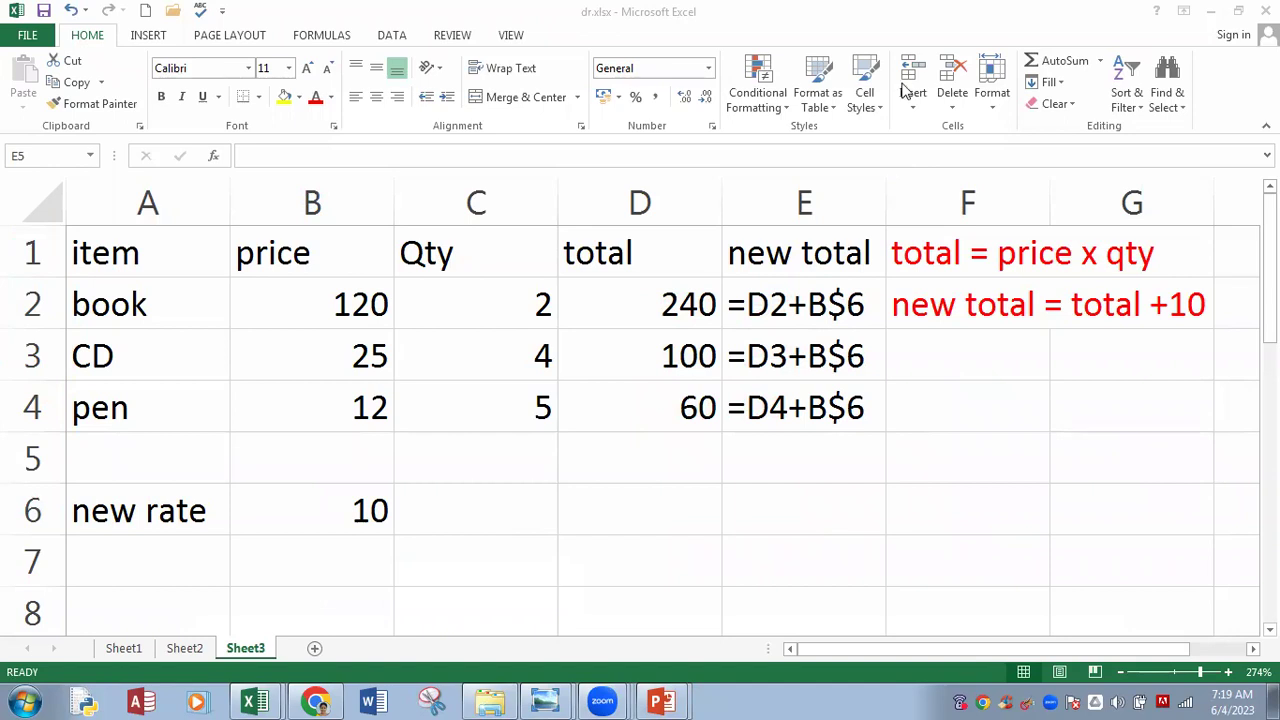
pyautogui.moveTo(670, 700)
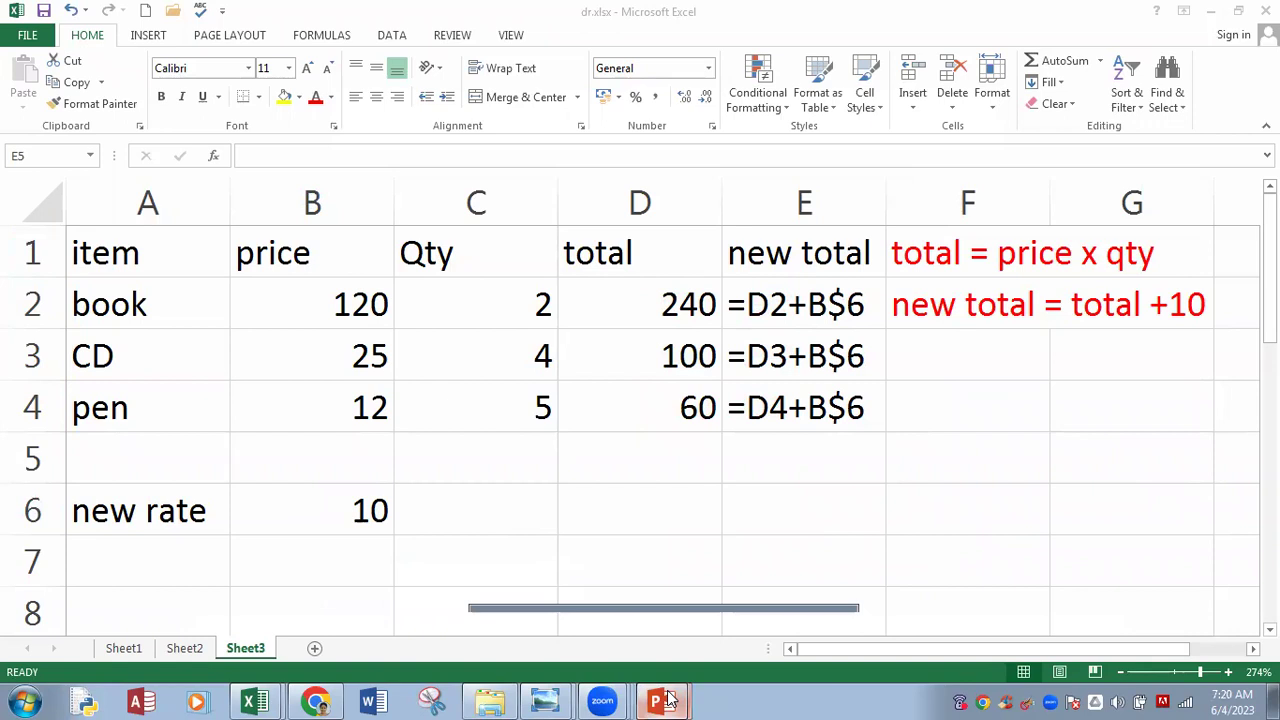
pyautogui.moveTo(580, 662)
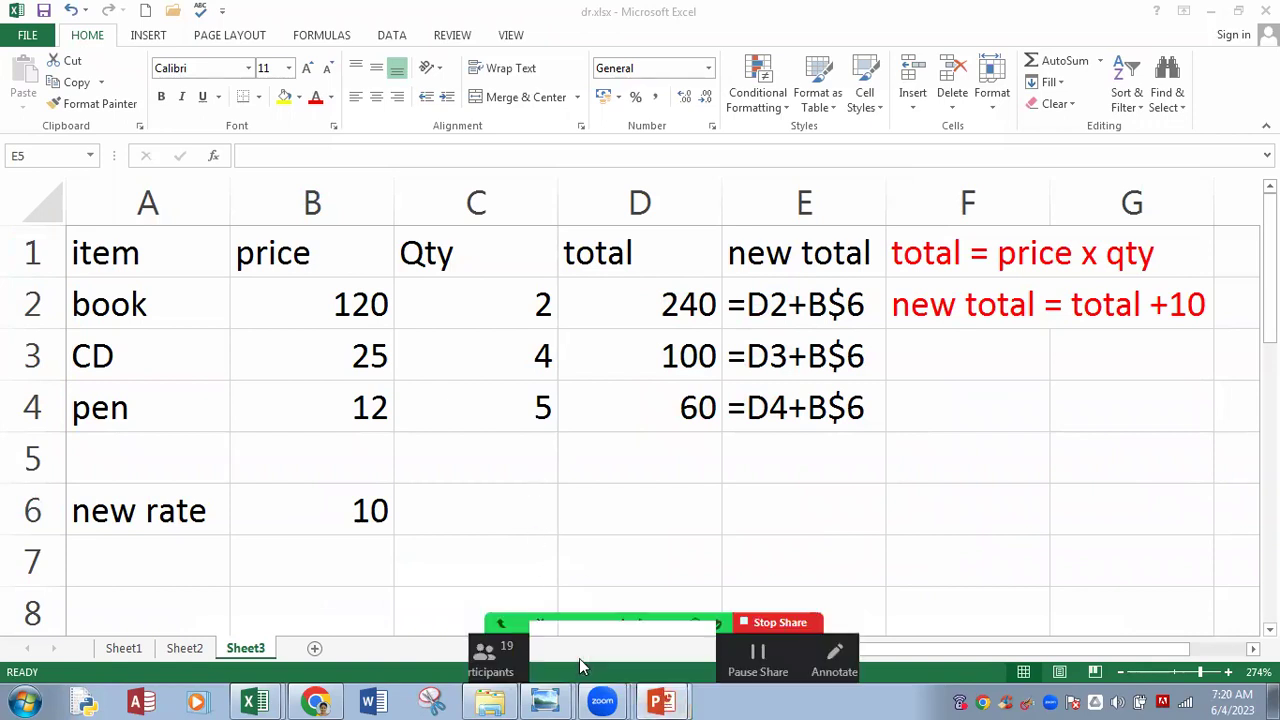
pyautogui.hotkey('alt', 'Tab')
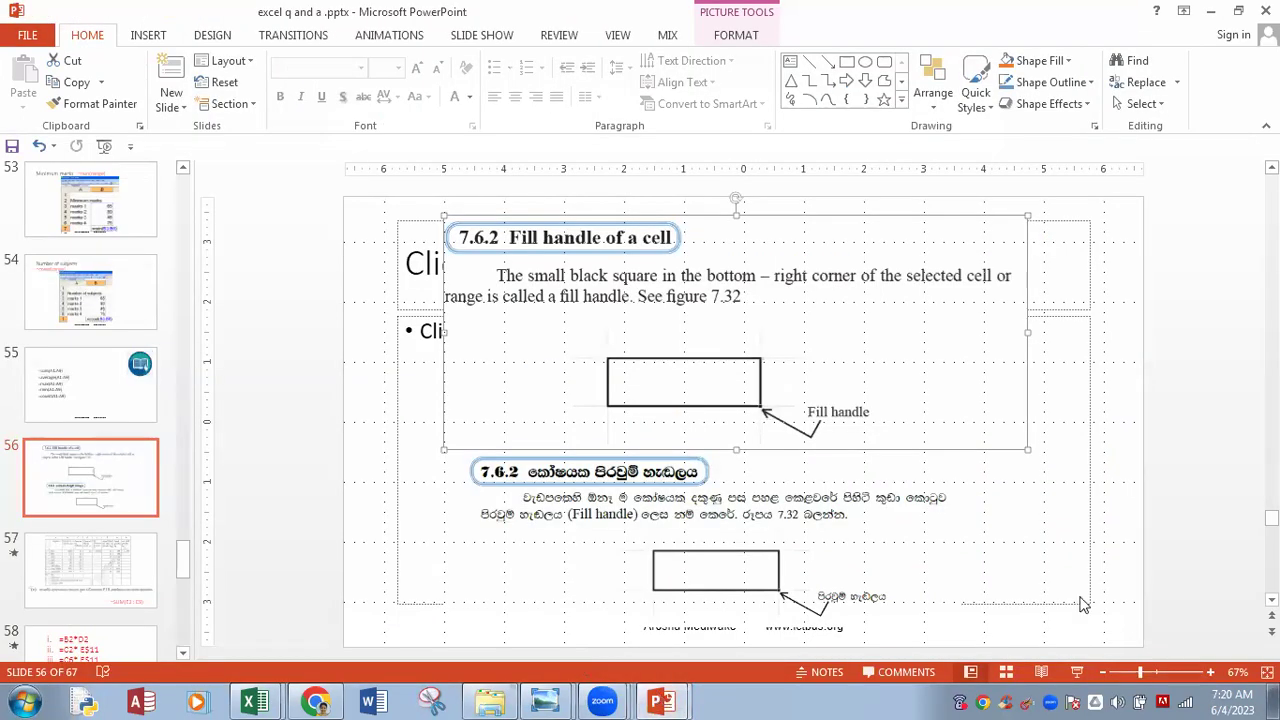
pyautogui.click(660, 702)
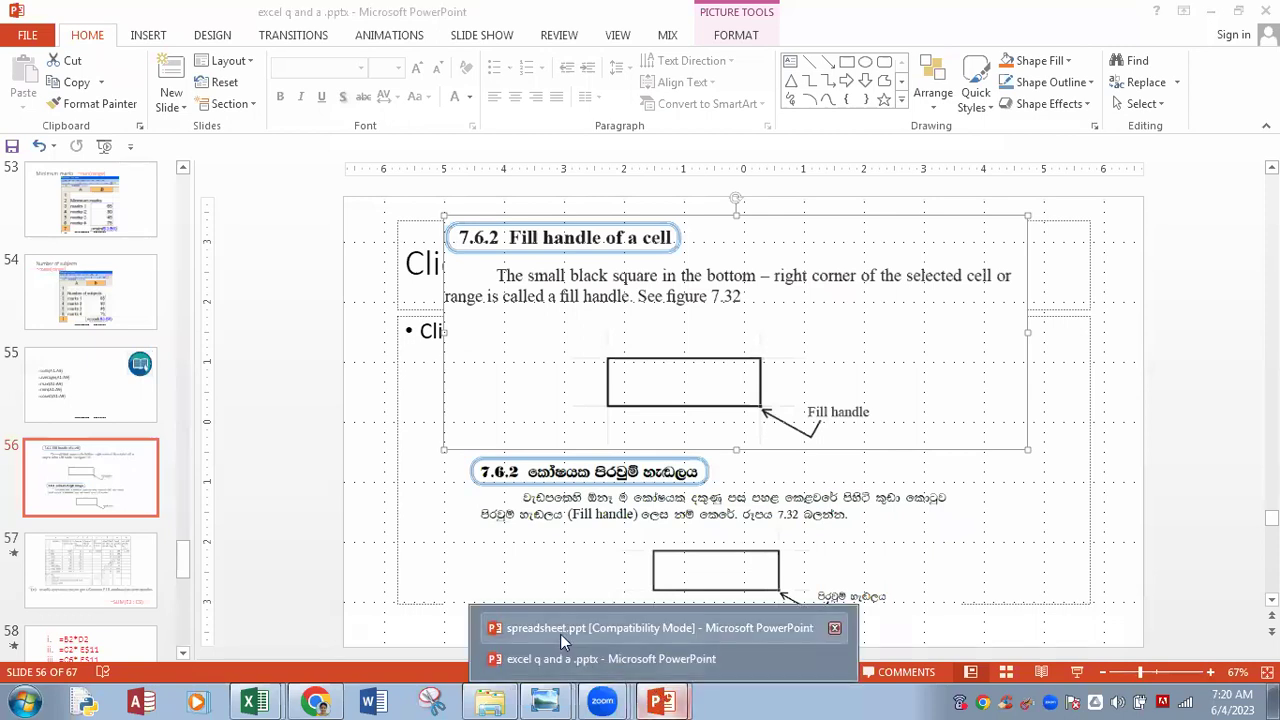
pyautogui.click(564, 632)
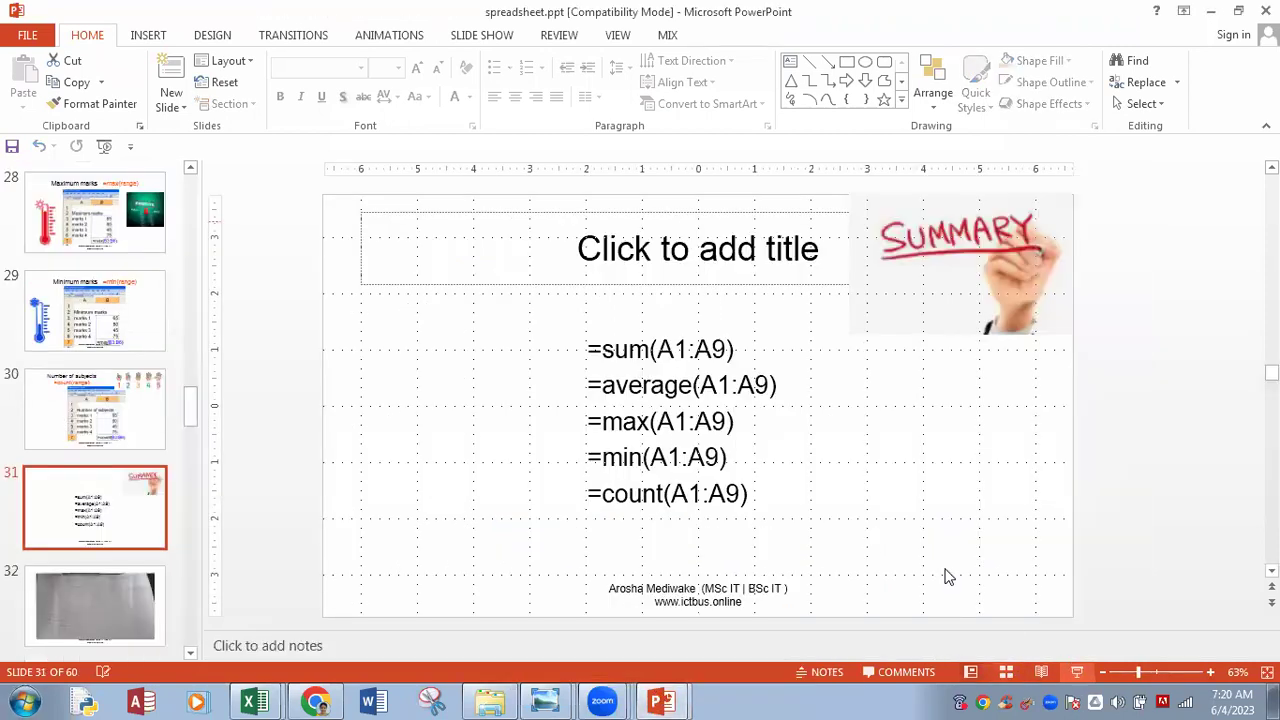
pyautogui.hotkey('shift', 'F5')
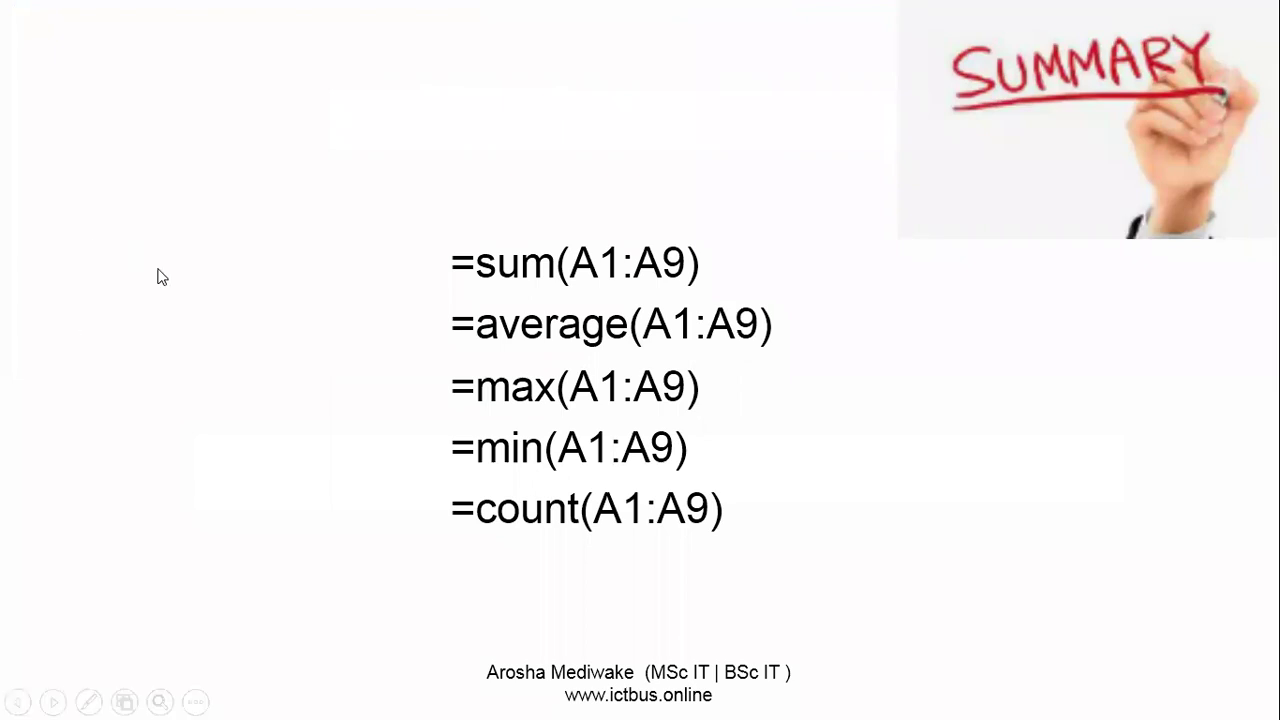
# Step: Advance the slide show to the examples of relative, row absolute, column absolute and fully absolute cell references
pyautogui.click(220, 263)
pyautogui.click(140, 287)
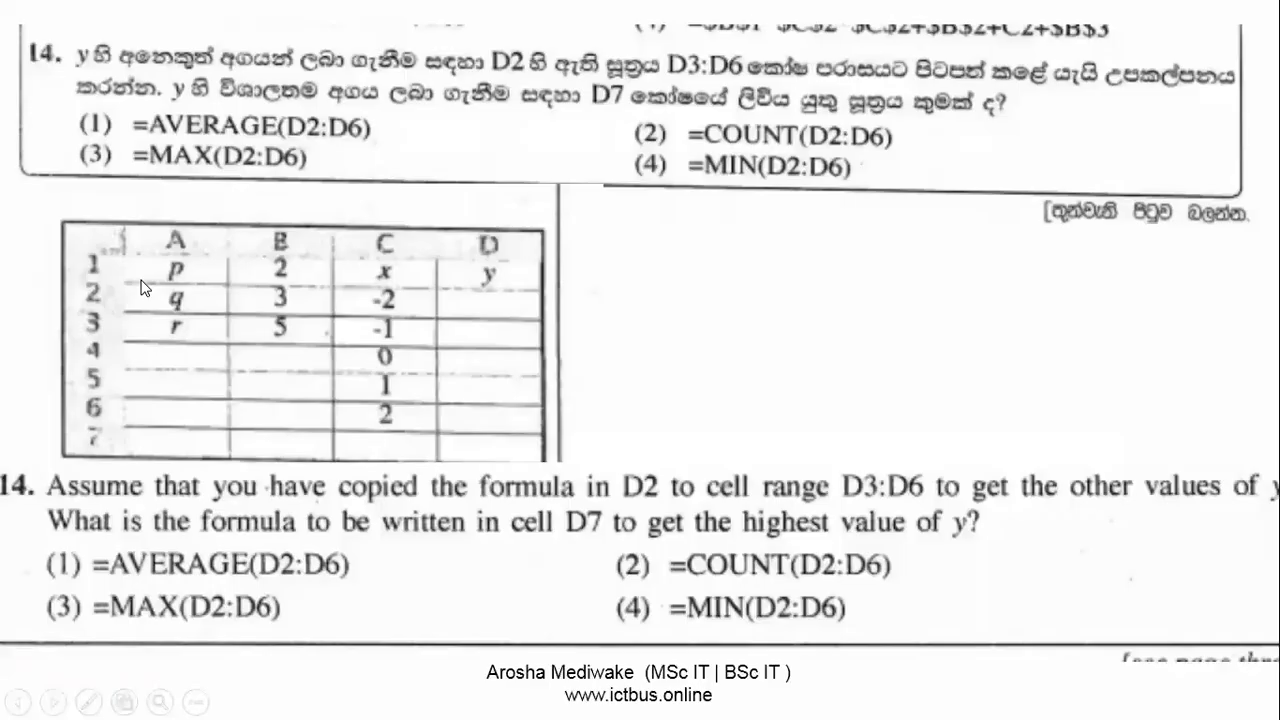
pyautogui.click(1015, 288)
pyautogui.click(1014, 287)
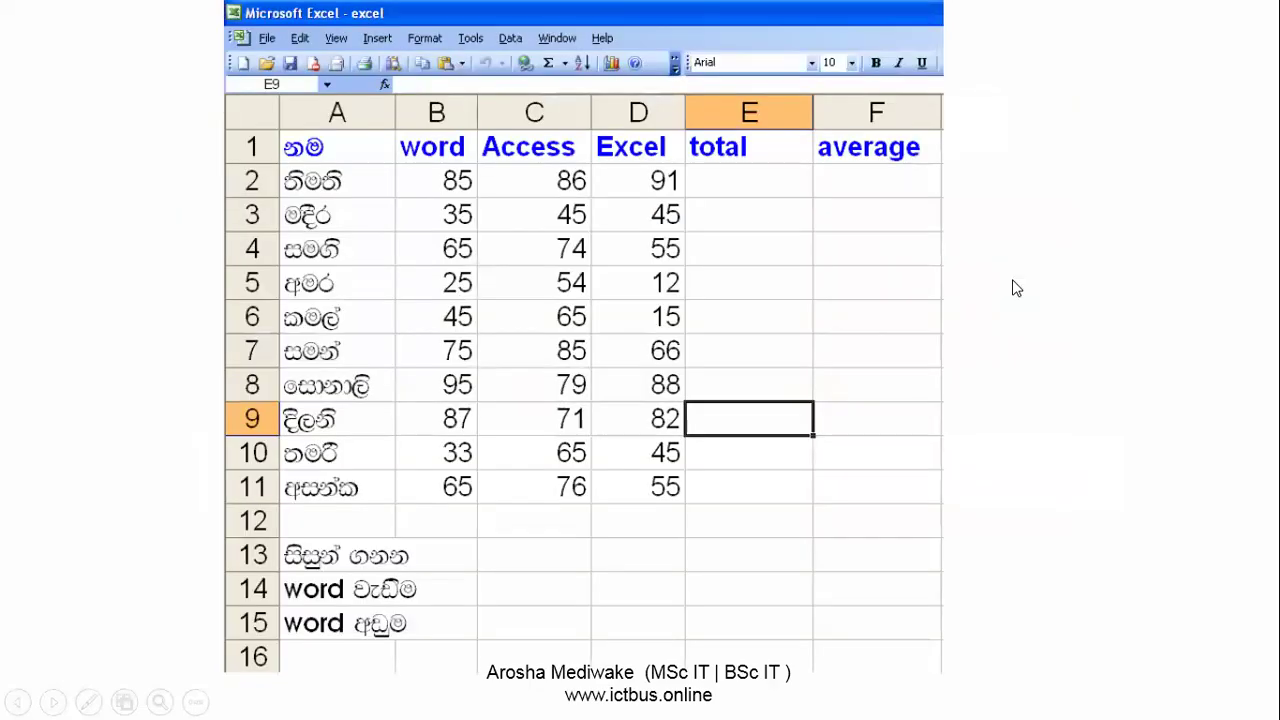
pyautogui.click(1014, 287)
pyautogui.click(1014, 287)
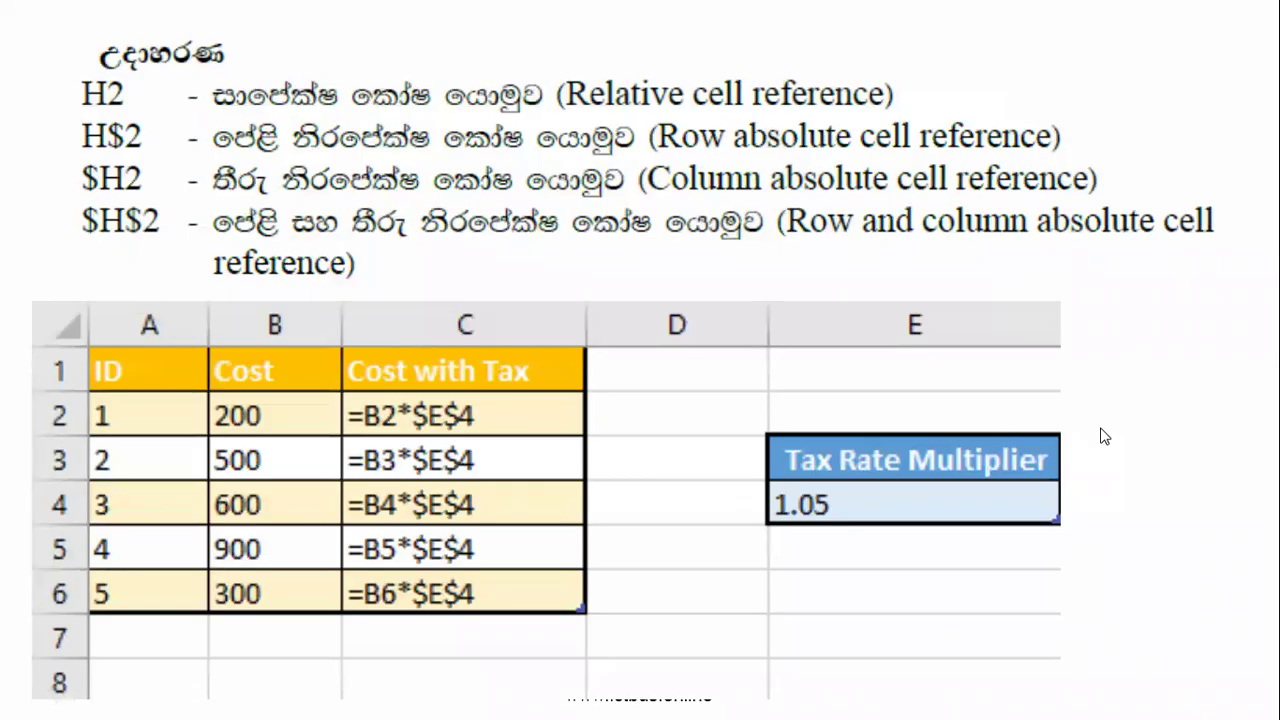